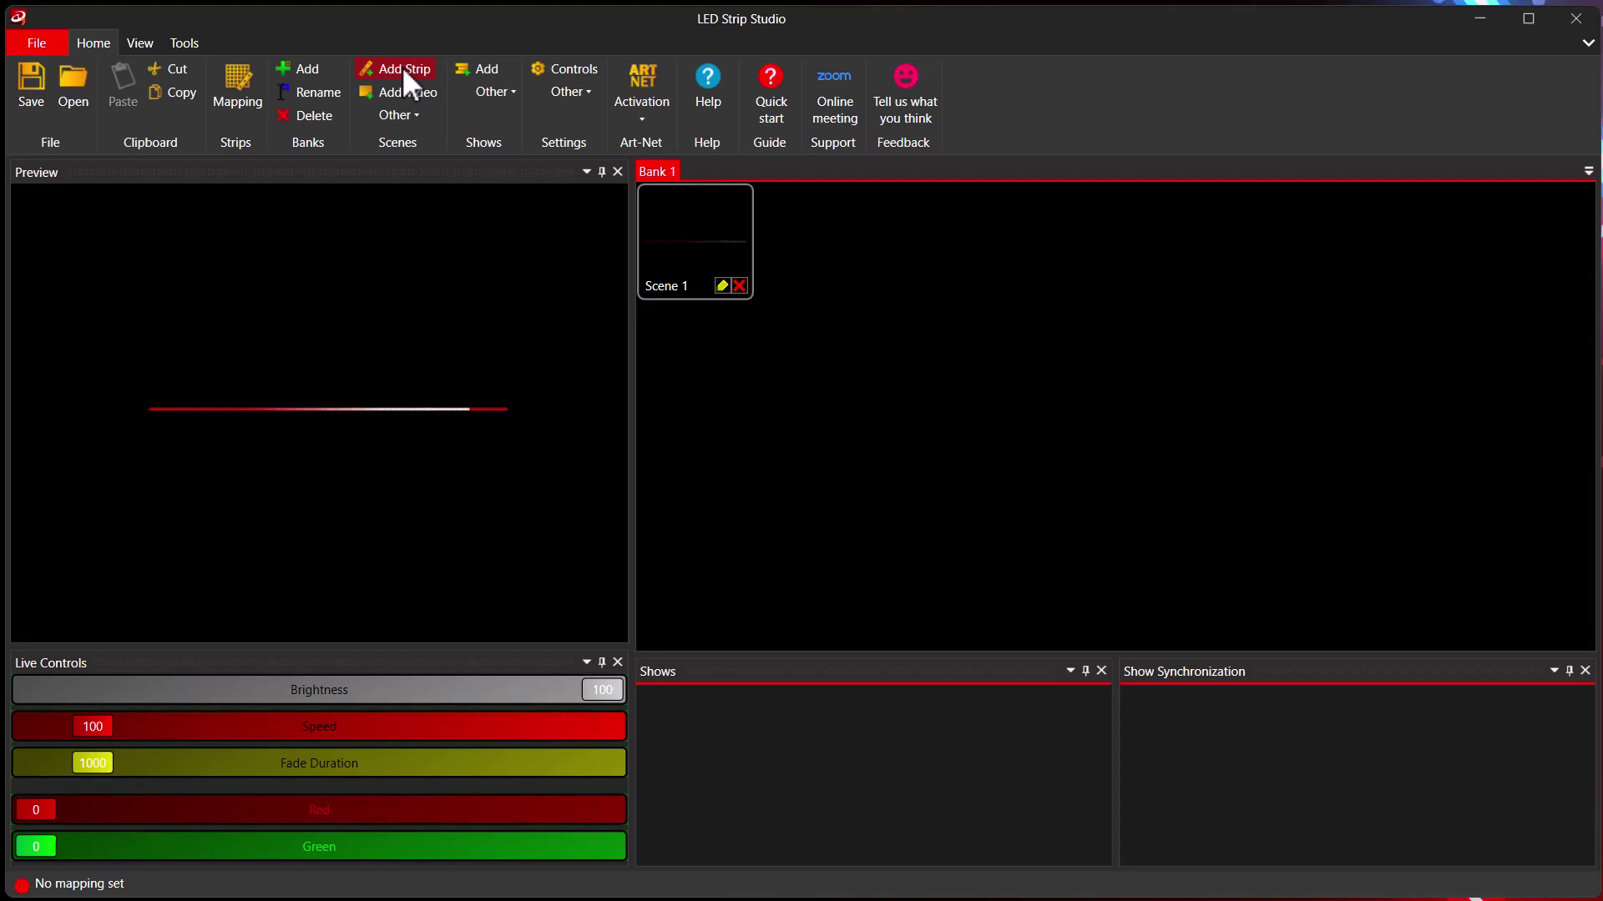
Step: Create a second strip scene and add an animation to its LED strip in the scene settings
left_click(402, 67)
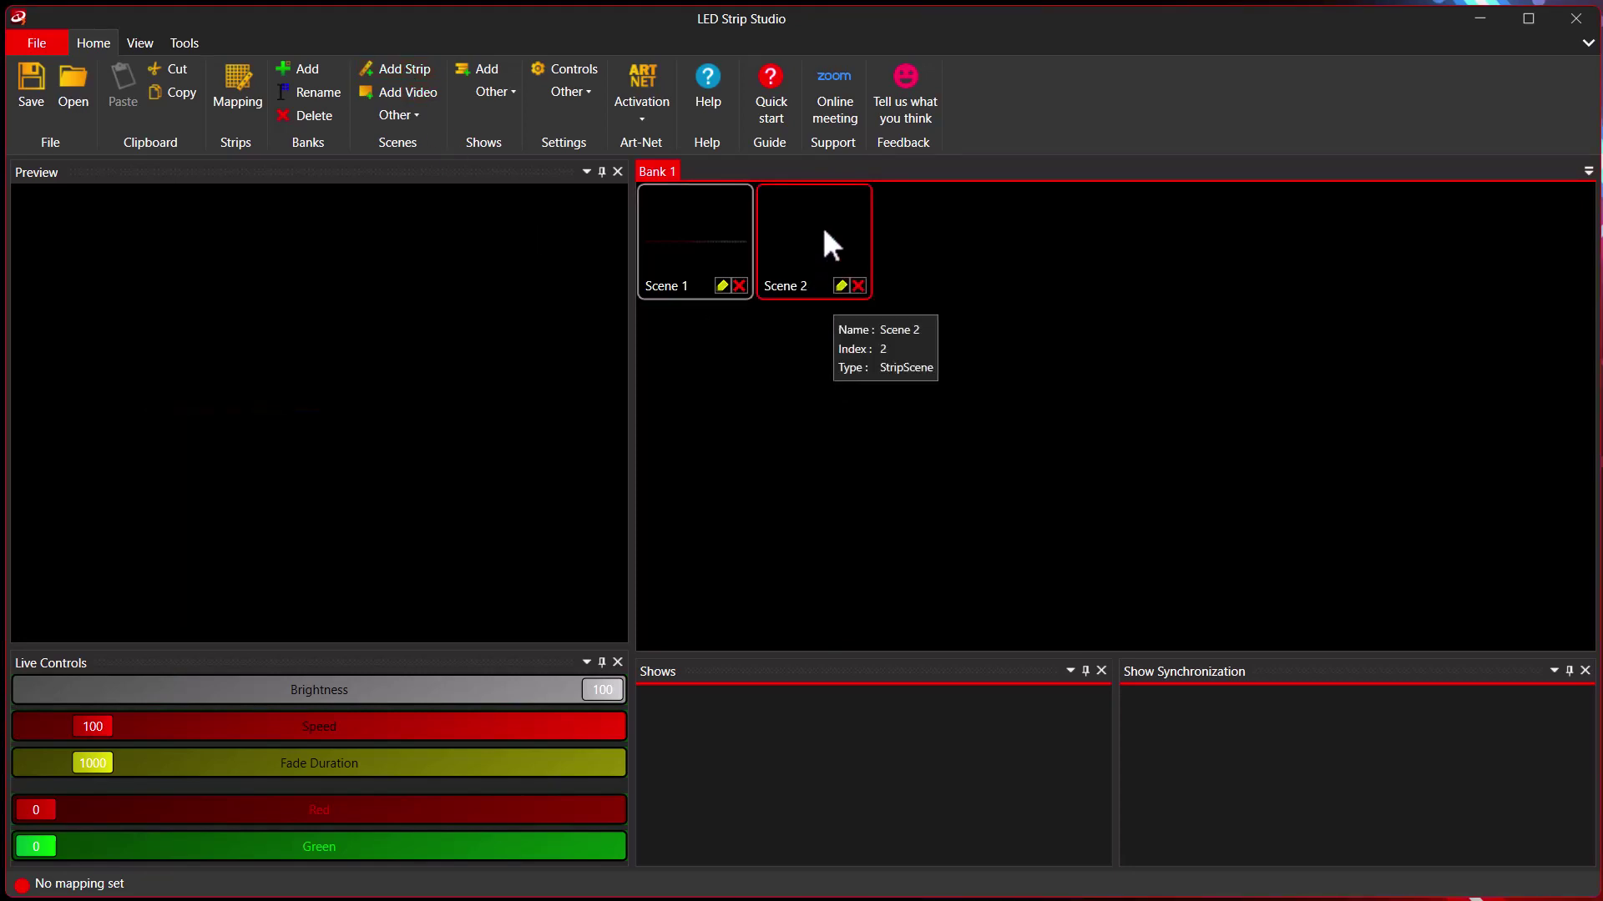
left_click(839, 287)
left_click_drag(628, 136, 611, 84)
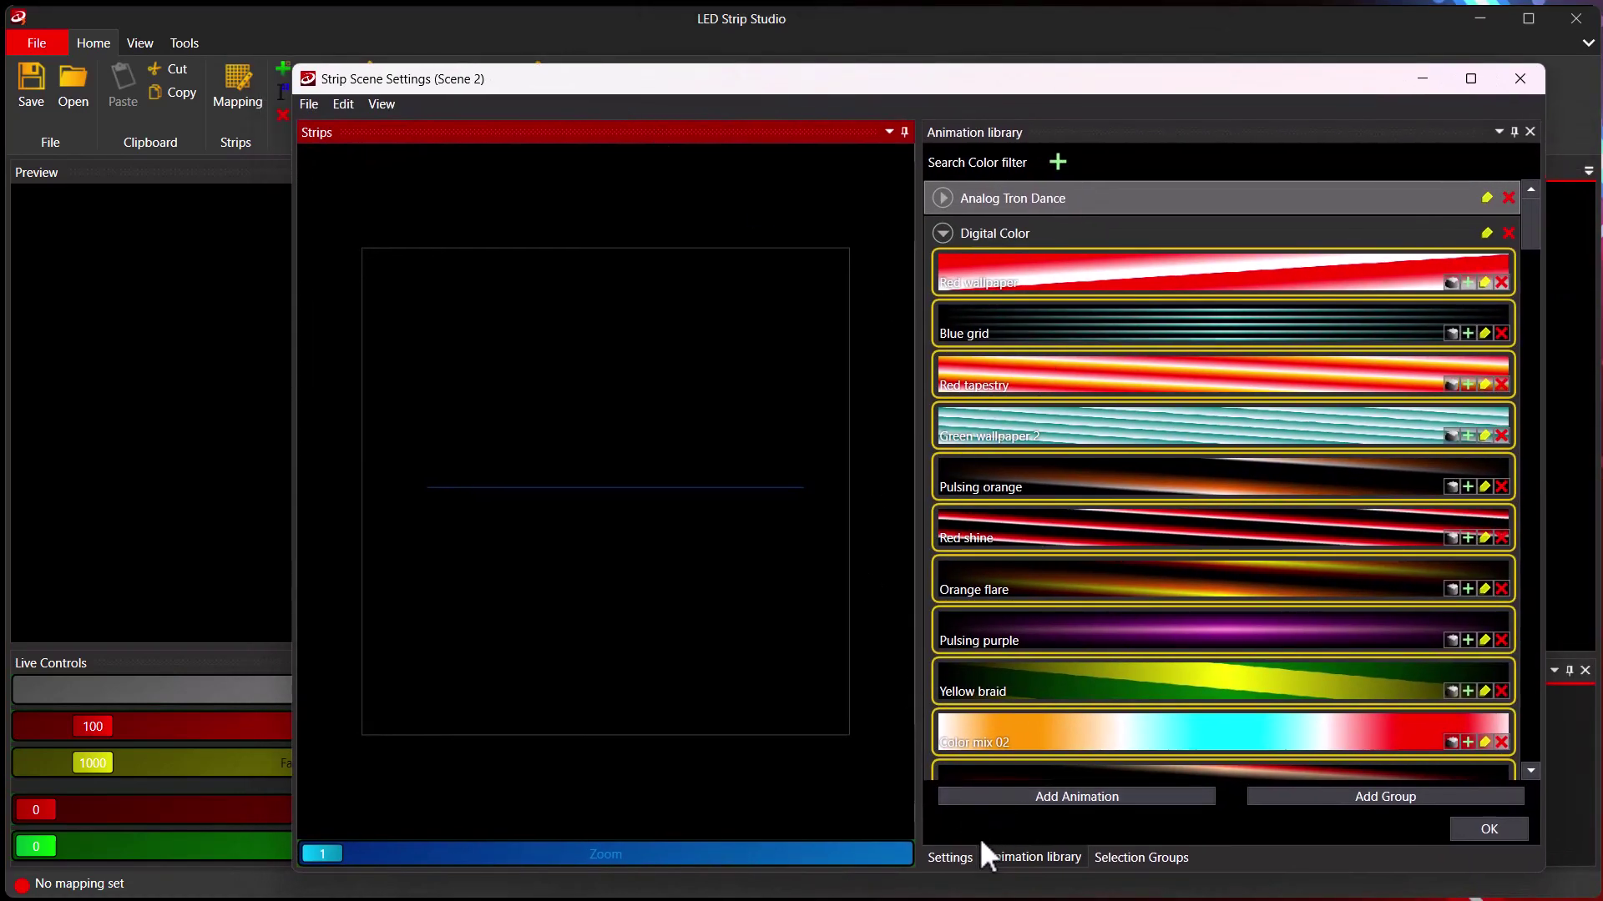
left_click(958, 856)
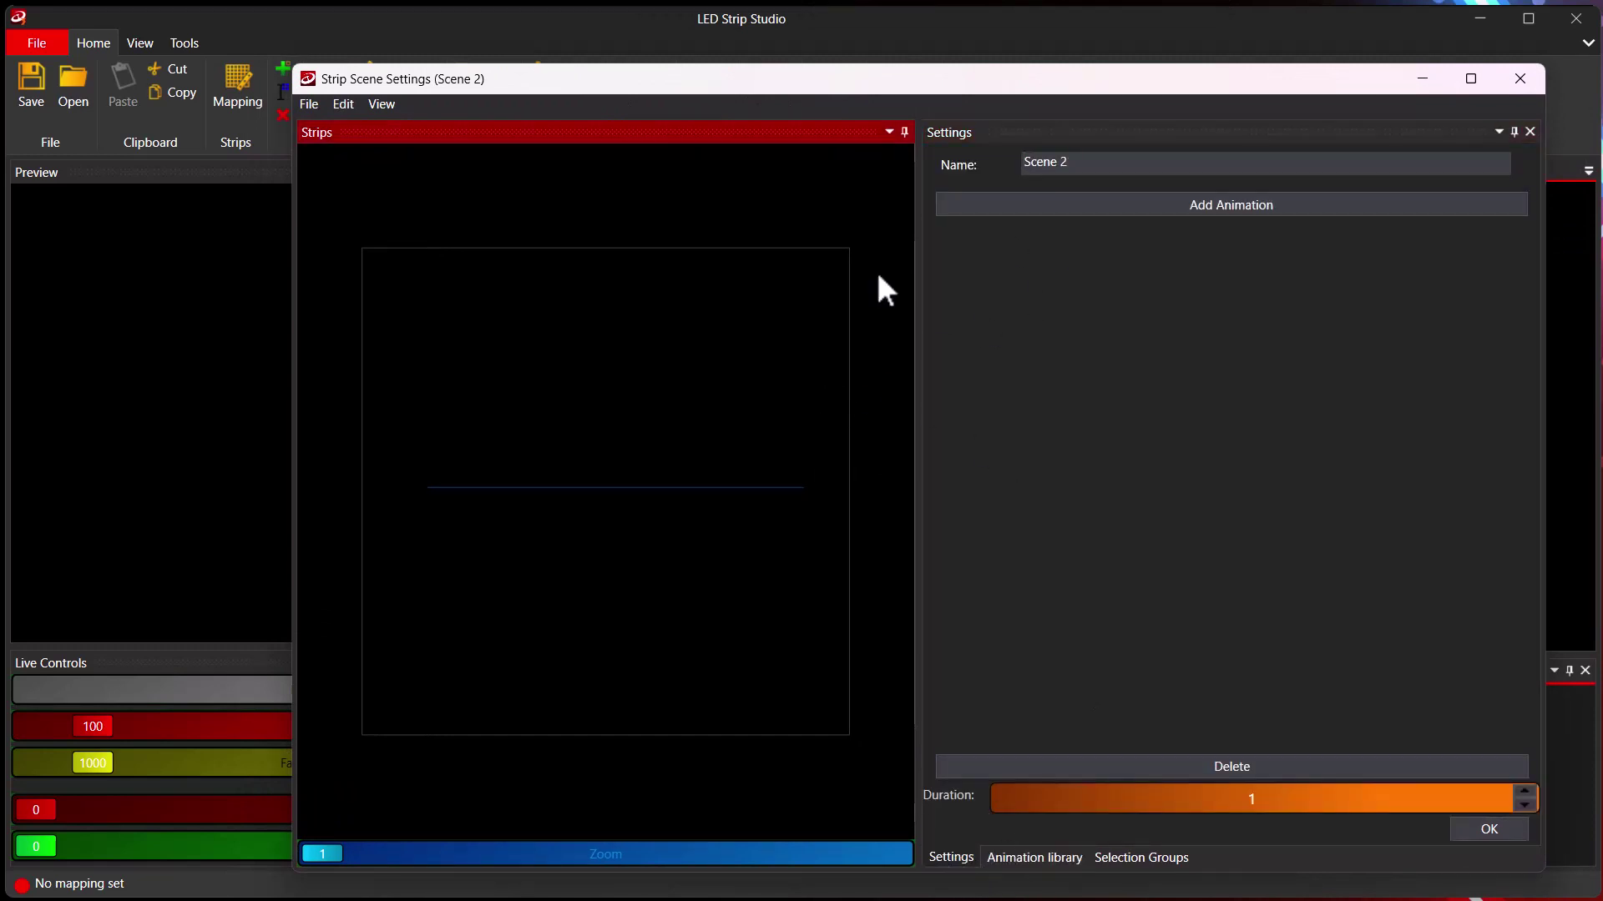
left_click(628, 487)
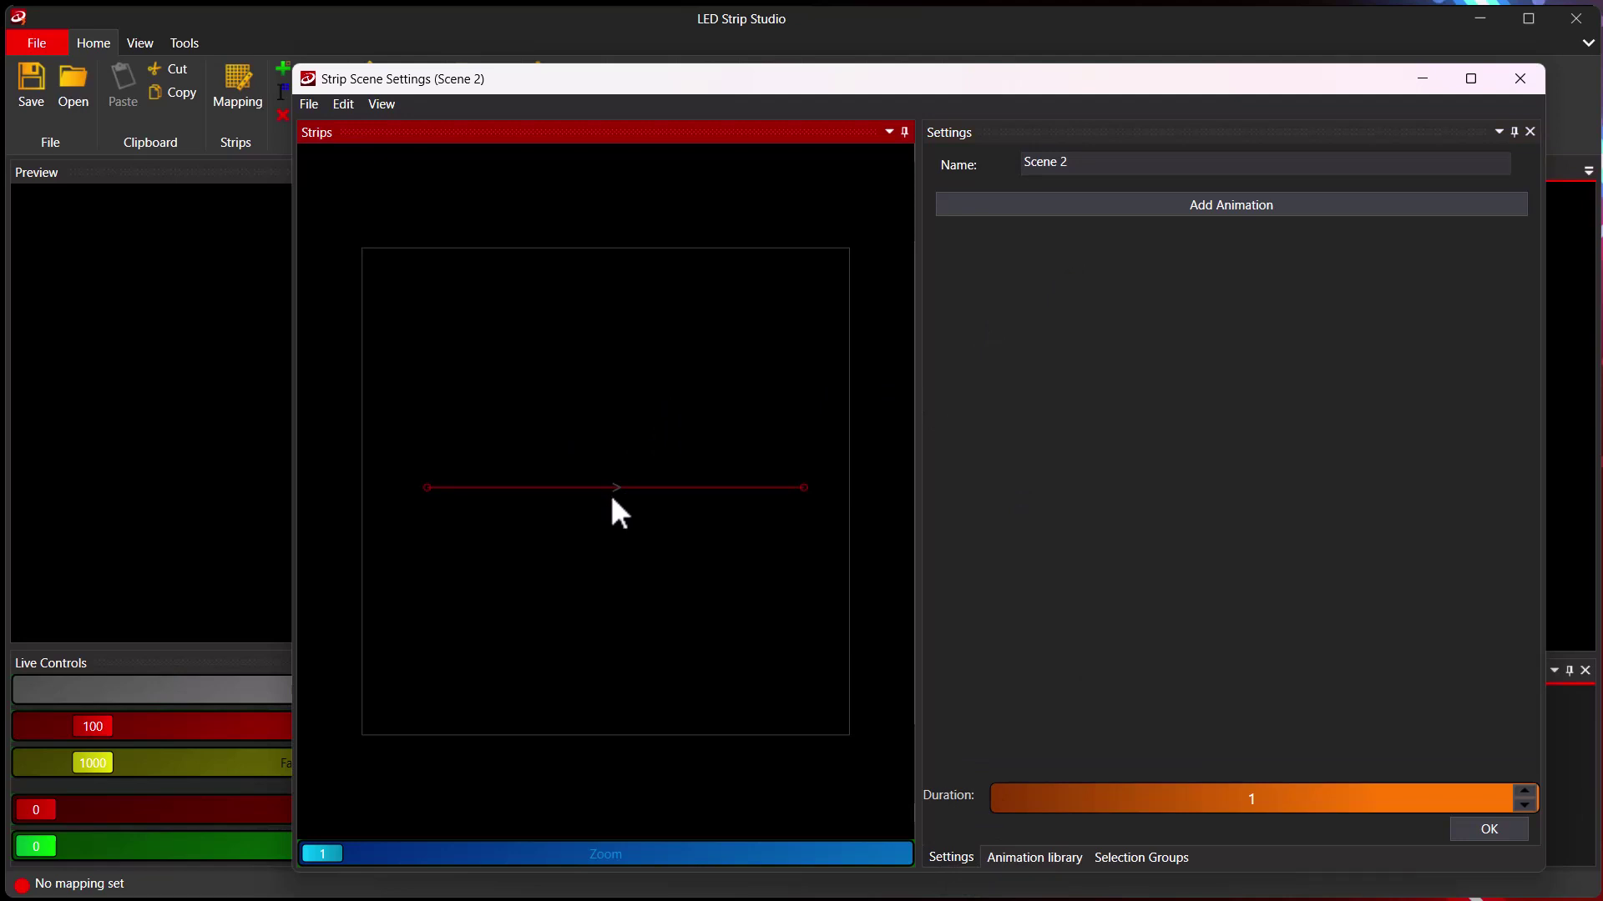
left_click(1194, 207)
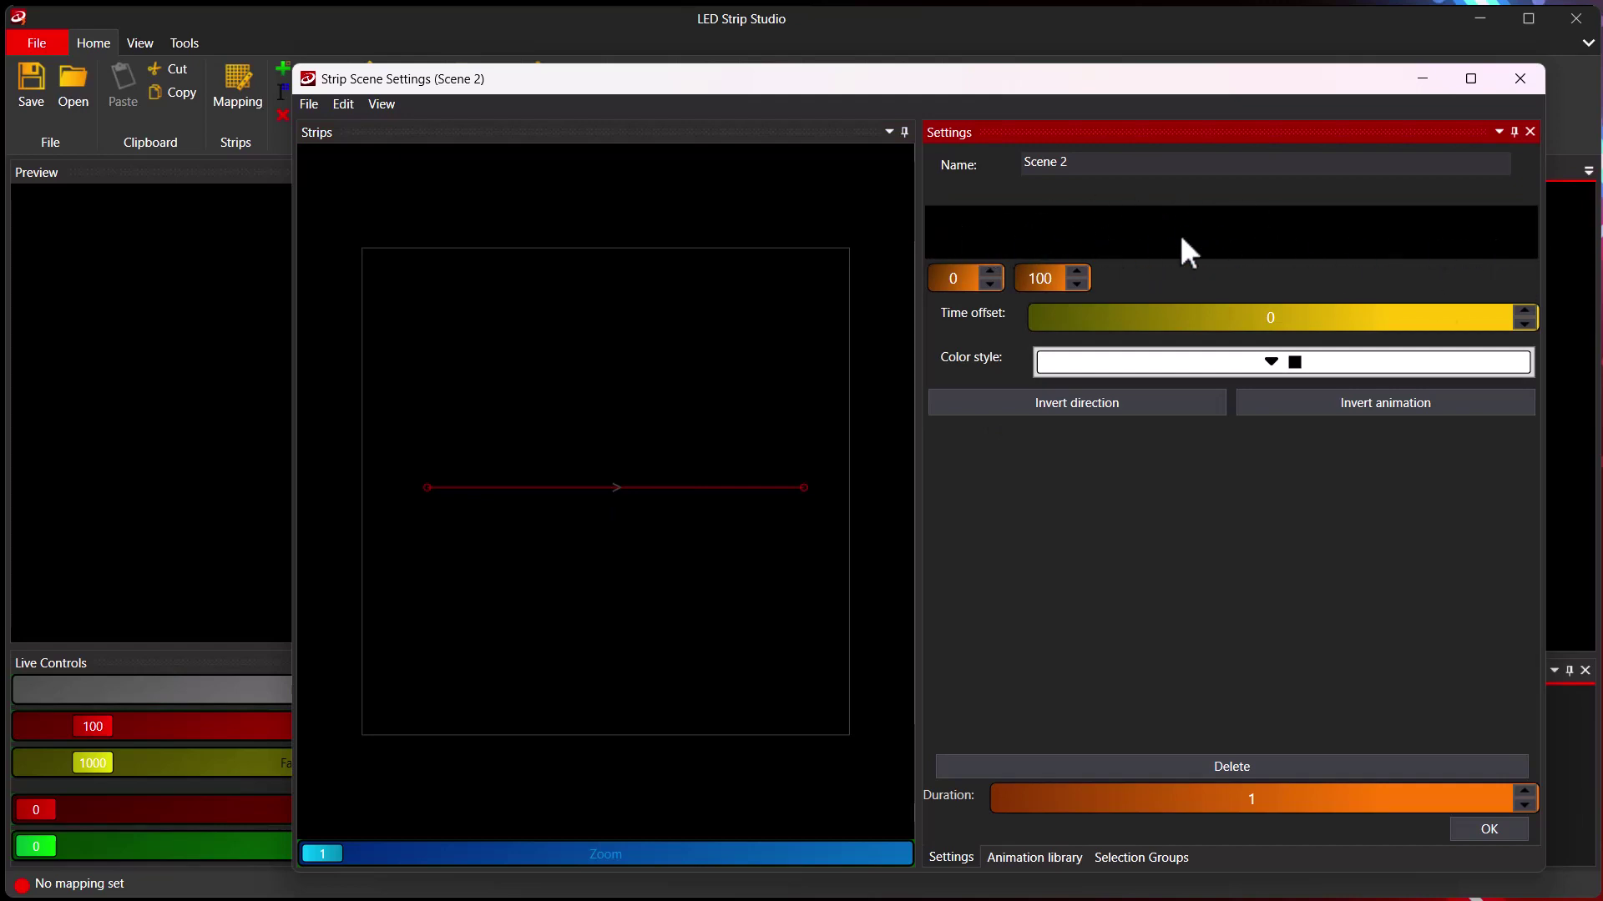
Step: Place a keyframe at 43 on the animation timeline and add a color point at about 31 along its gradient
left_click(1045, 231)
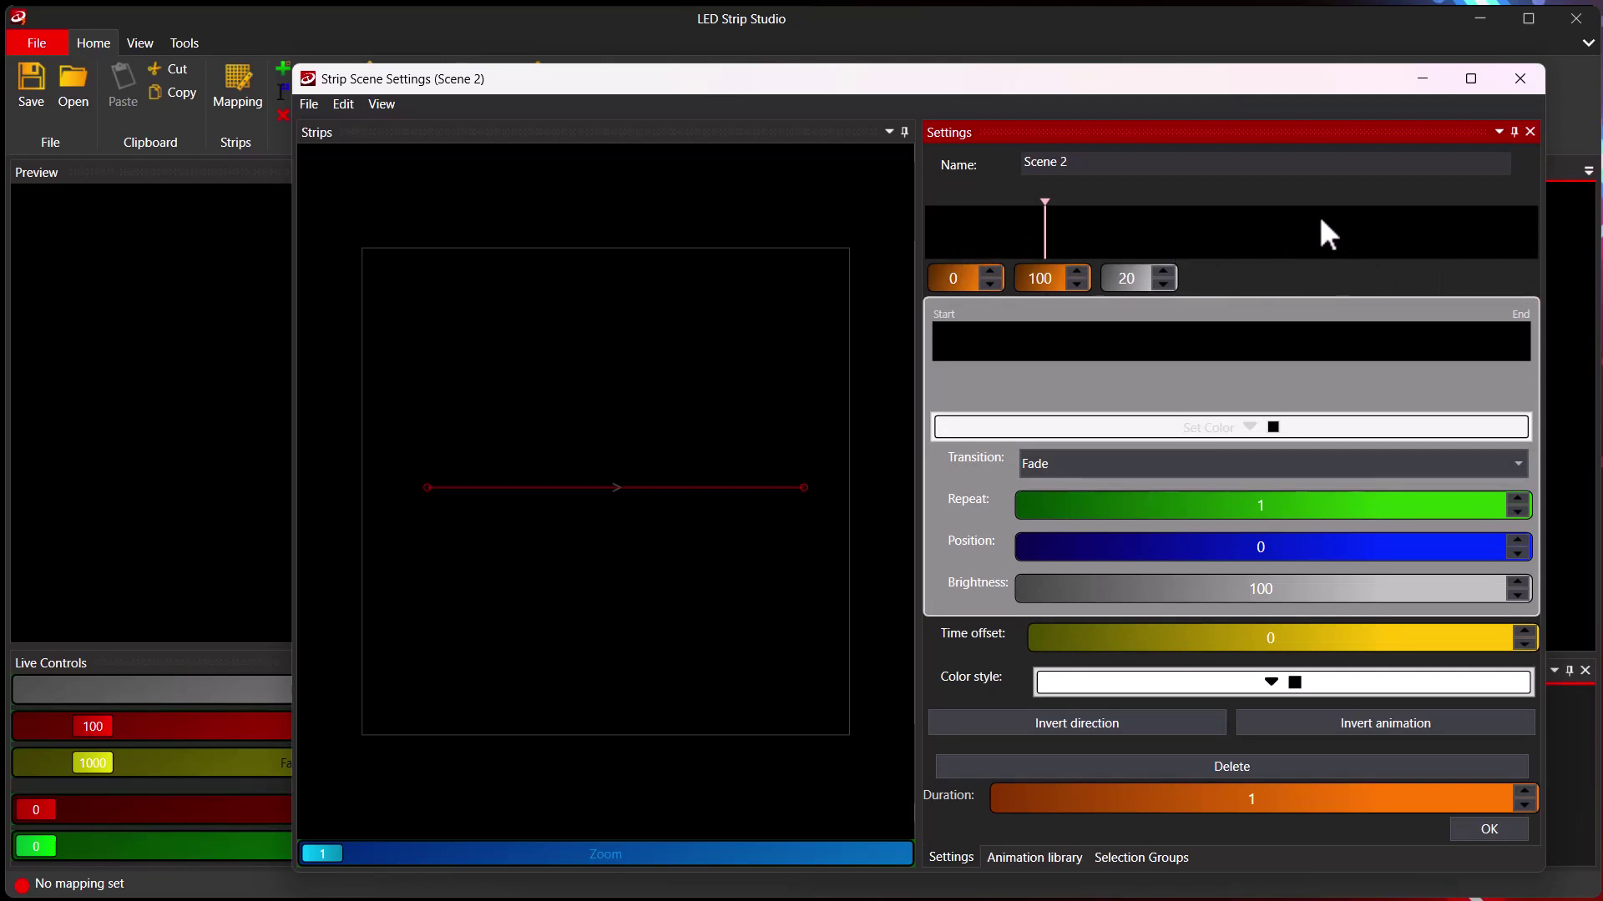
mouse_move(1046, 228)
left_mouse_down()
mouse_move(1227, 236)
mouse_move(1189, 231)
left_mouse_up()
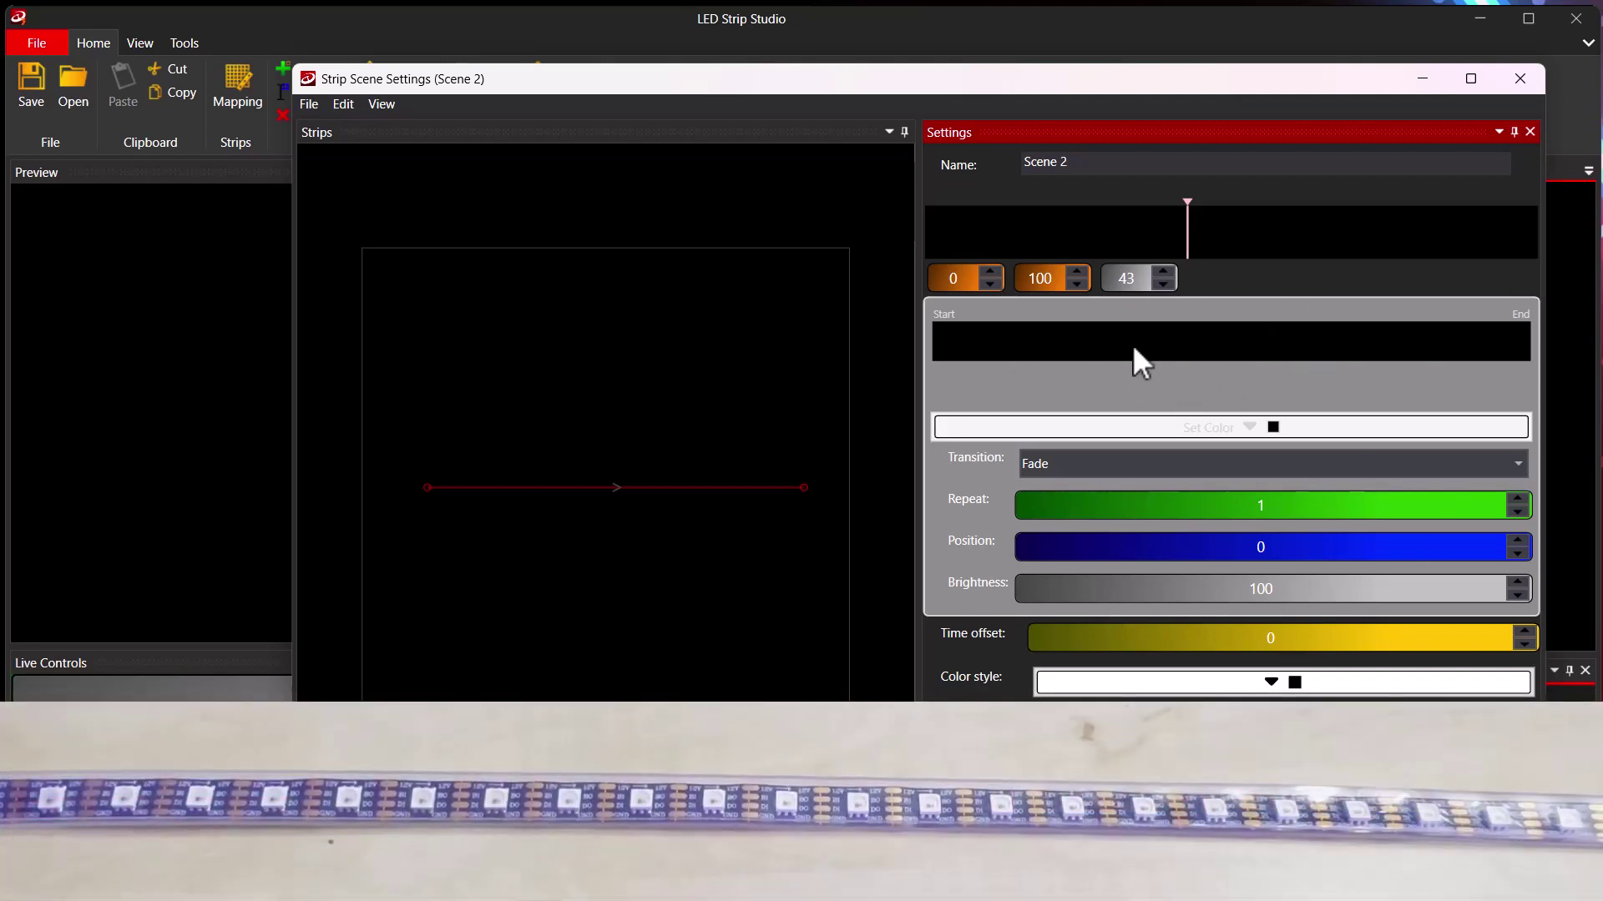
left_click(1120, 343)
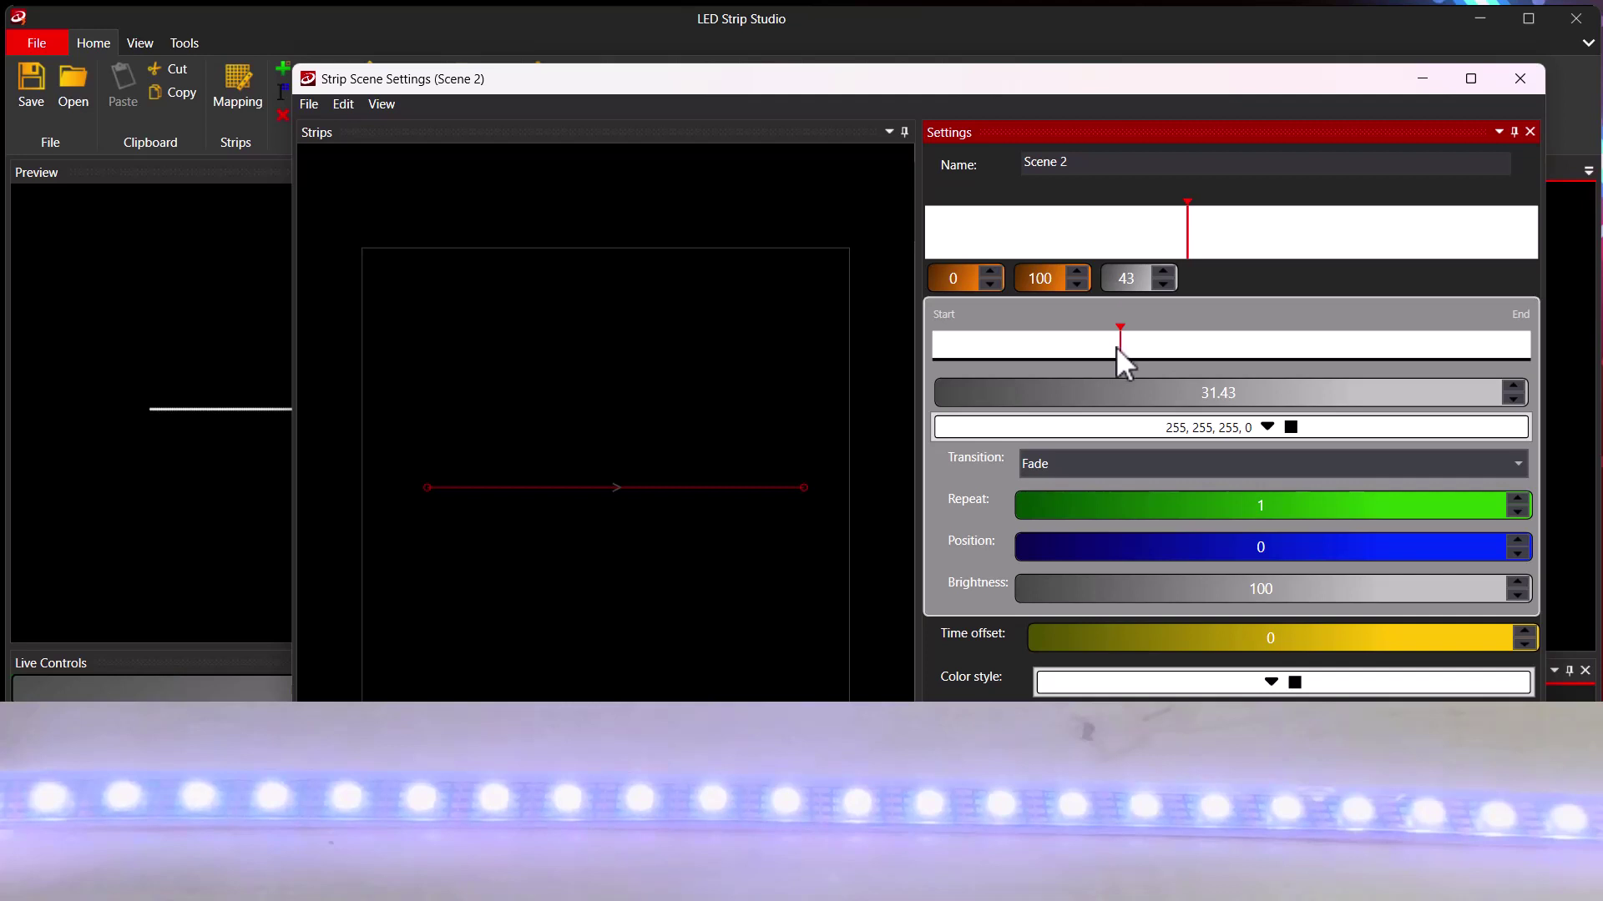
Step: Set the color point to light blue (20, 201, 255, 0) and accept the second scene's settings
left_click(1267, 426)
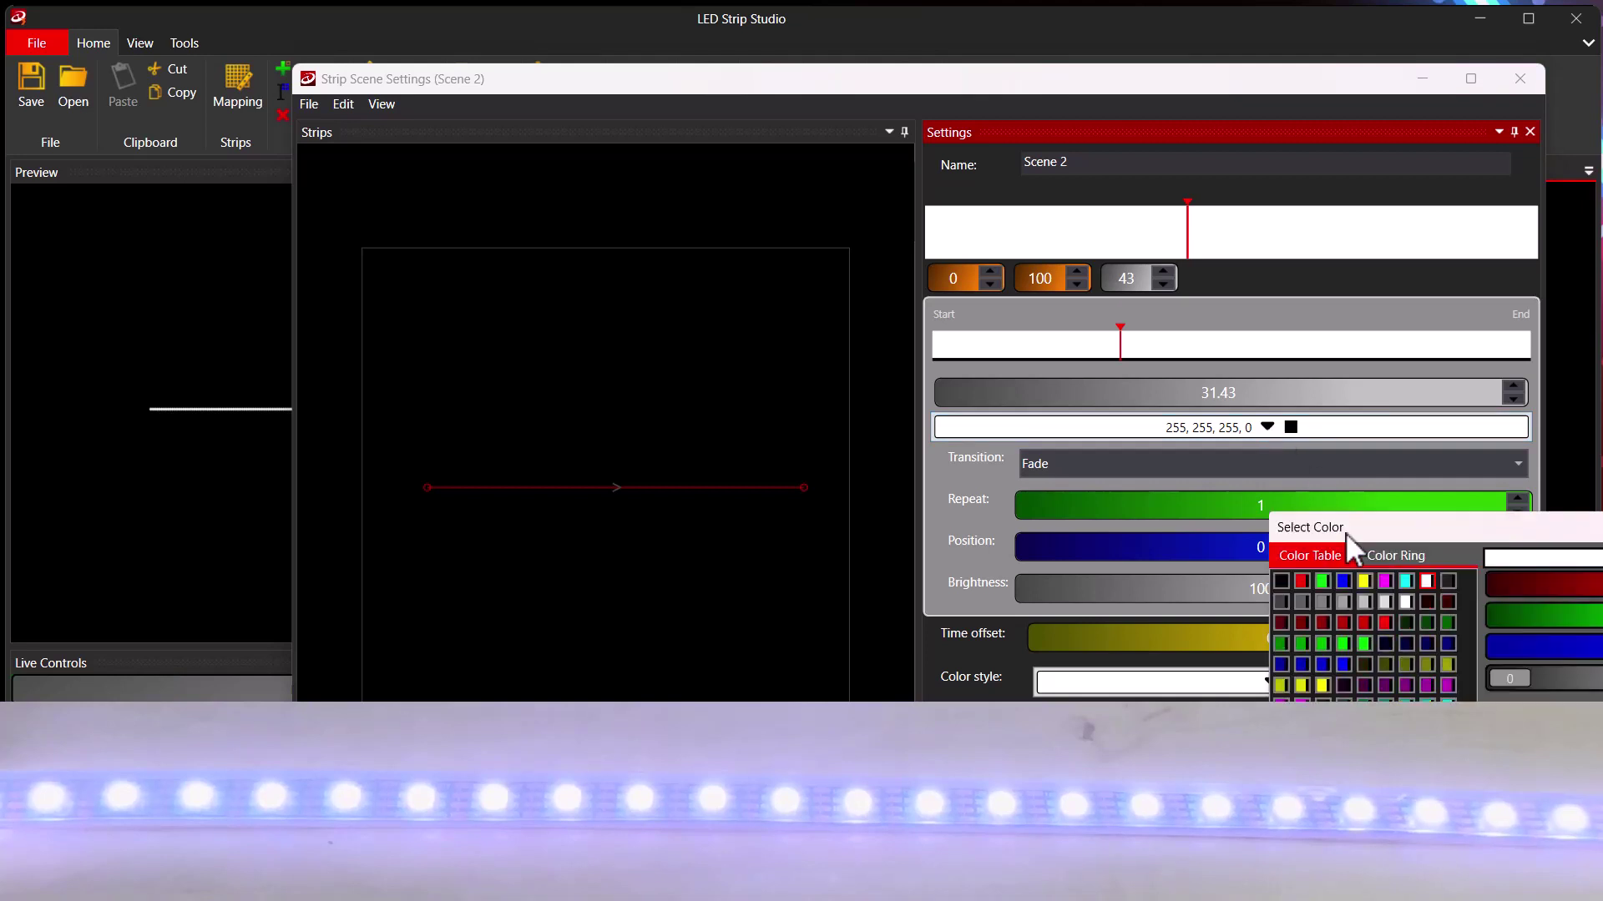
left_click(1058, 467)
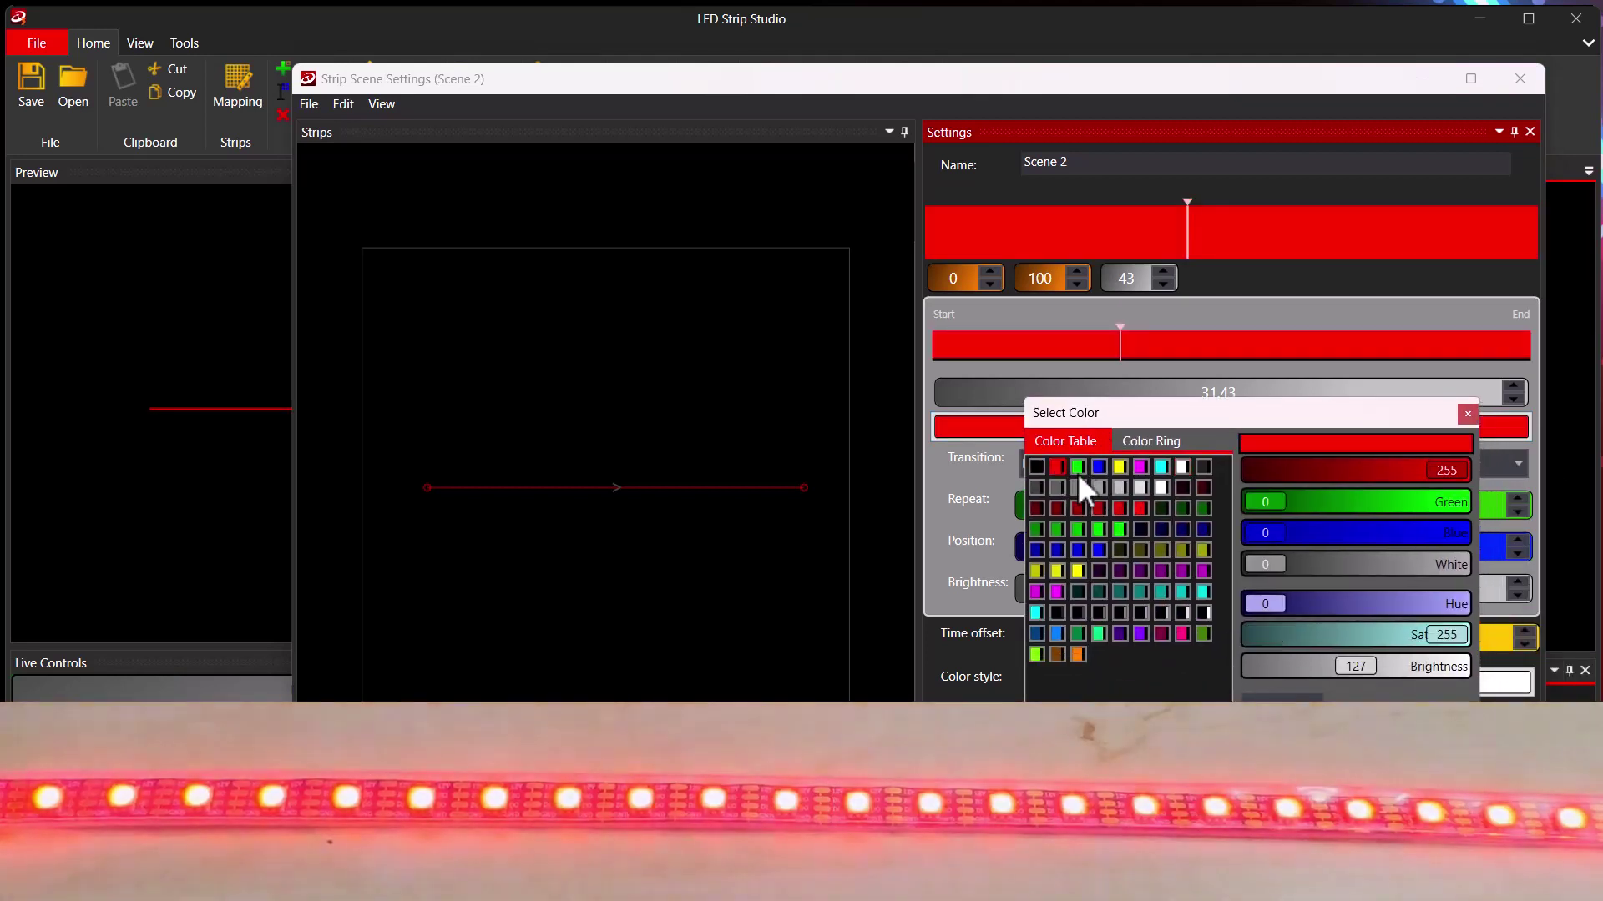
left_click(1078, 467)
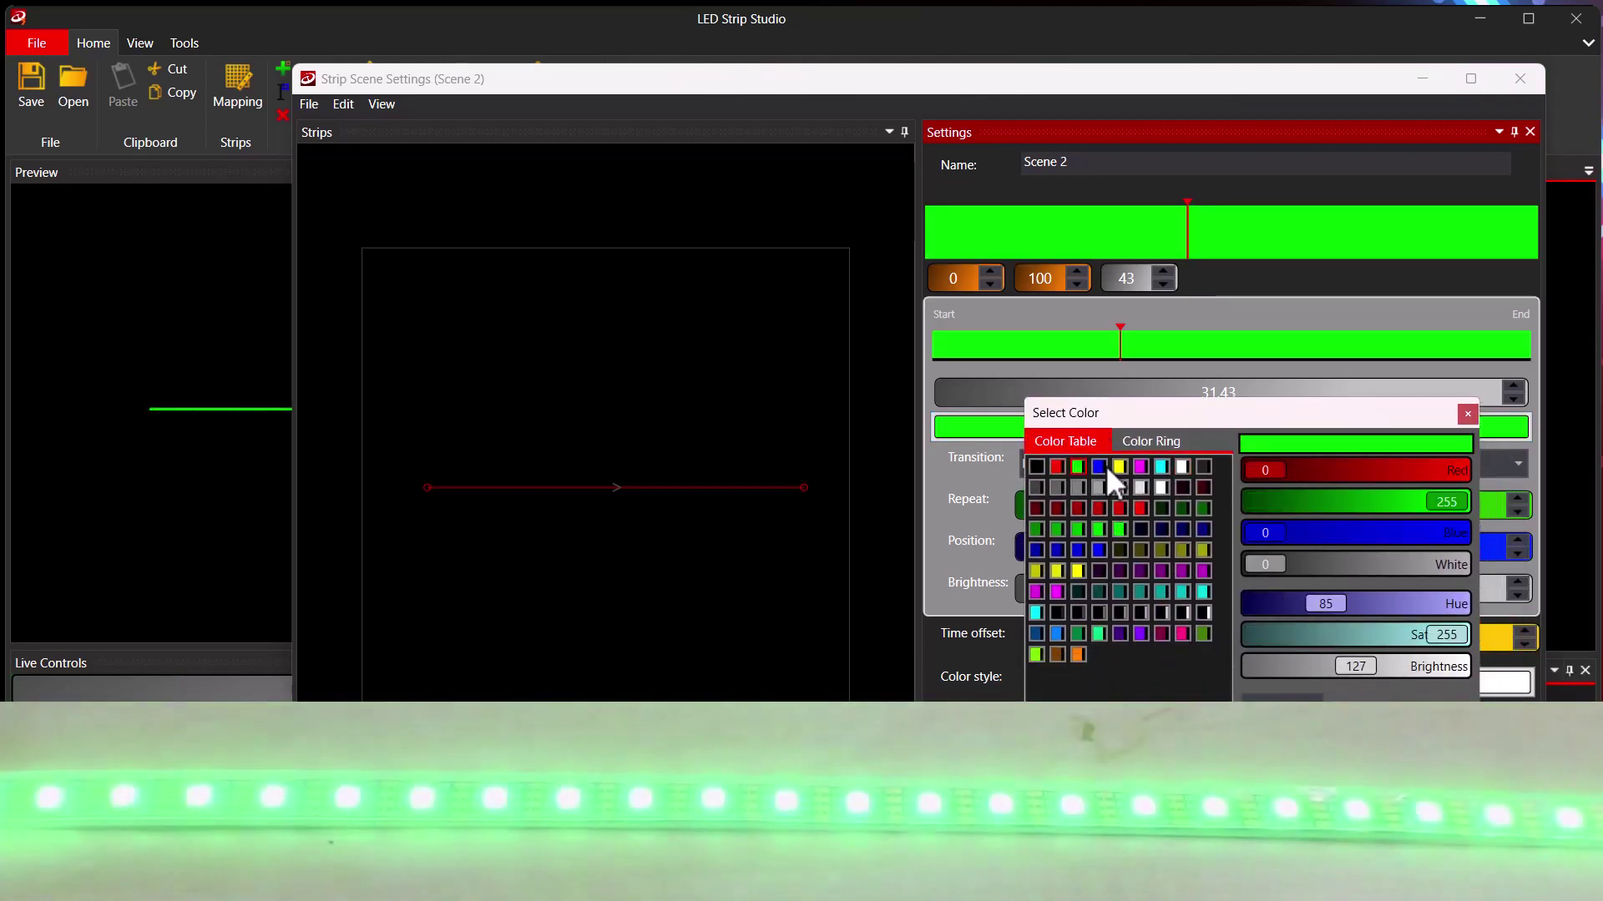
left_click(1100, 466)
left_click_drag(1373, 497, 1408, 502)
mouse_move(1308, 476)
left_mouse_down()
mouse_move(1367, 474)
mouse_move(1281, 479)
left_mouse_up()
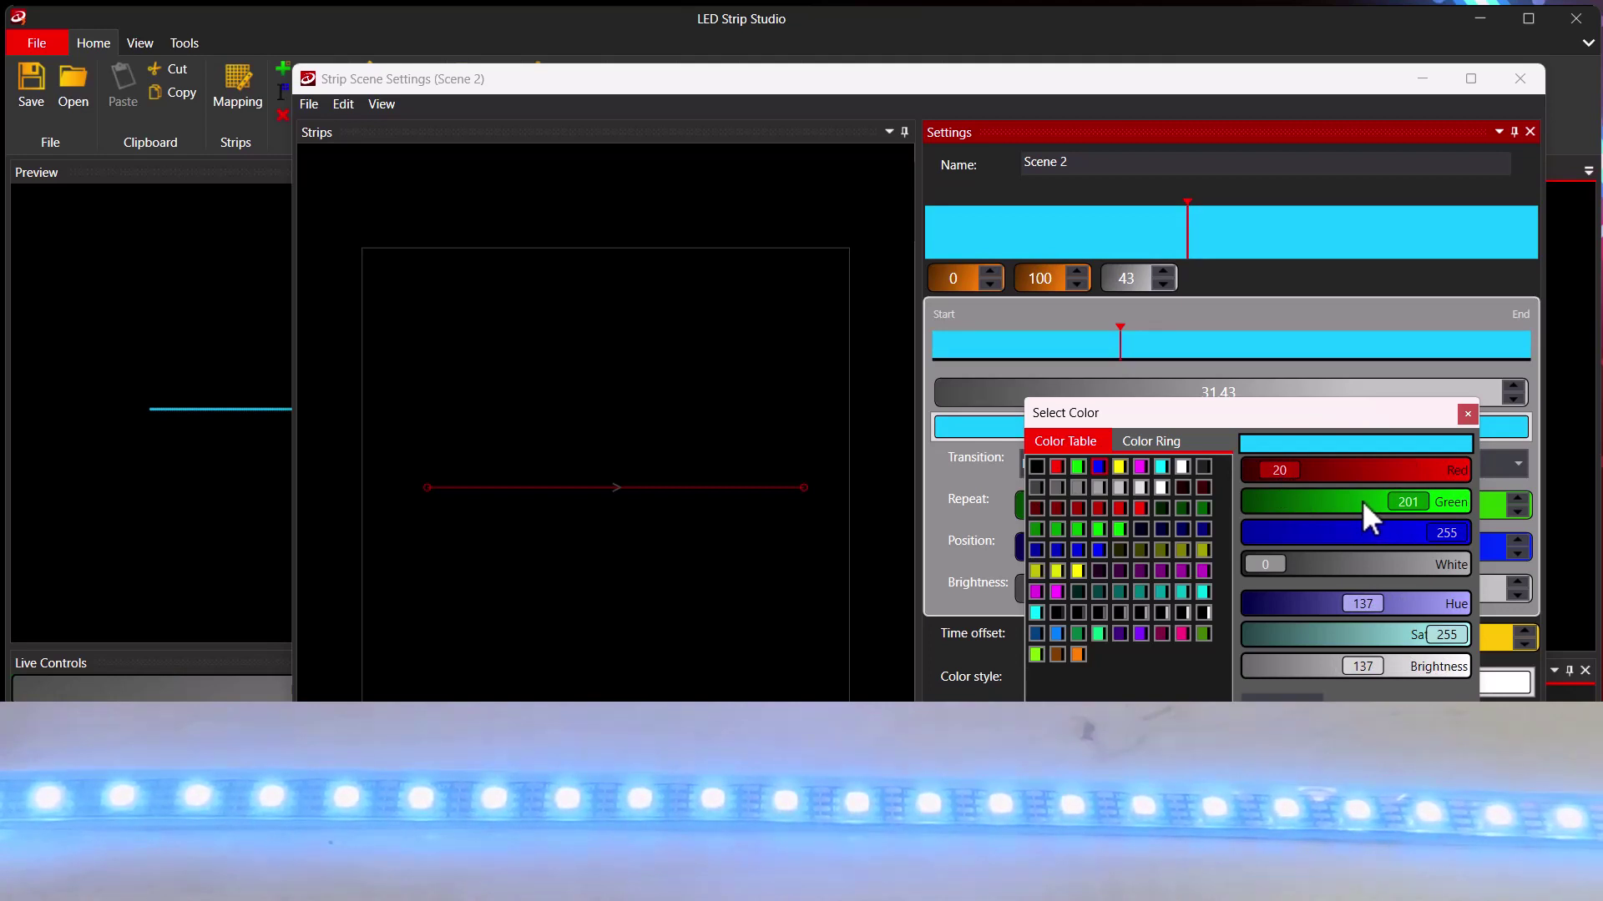
key("Escape")
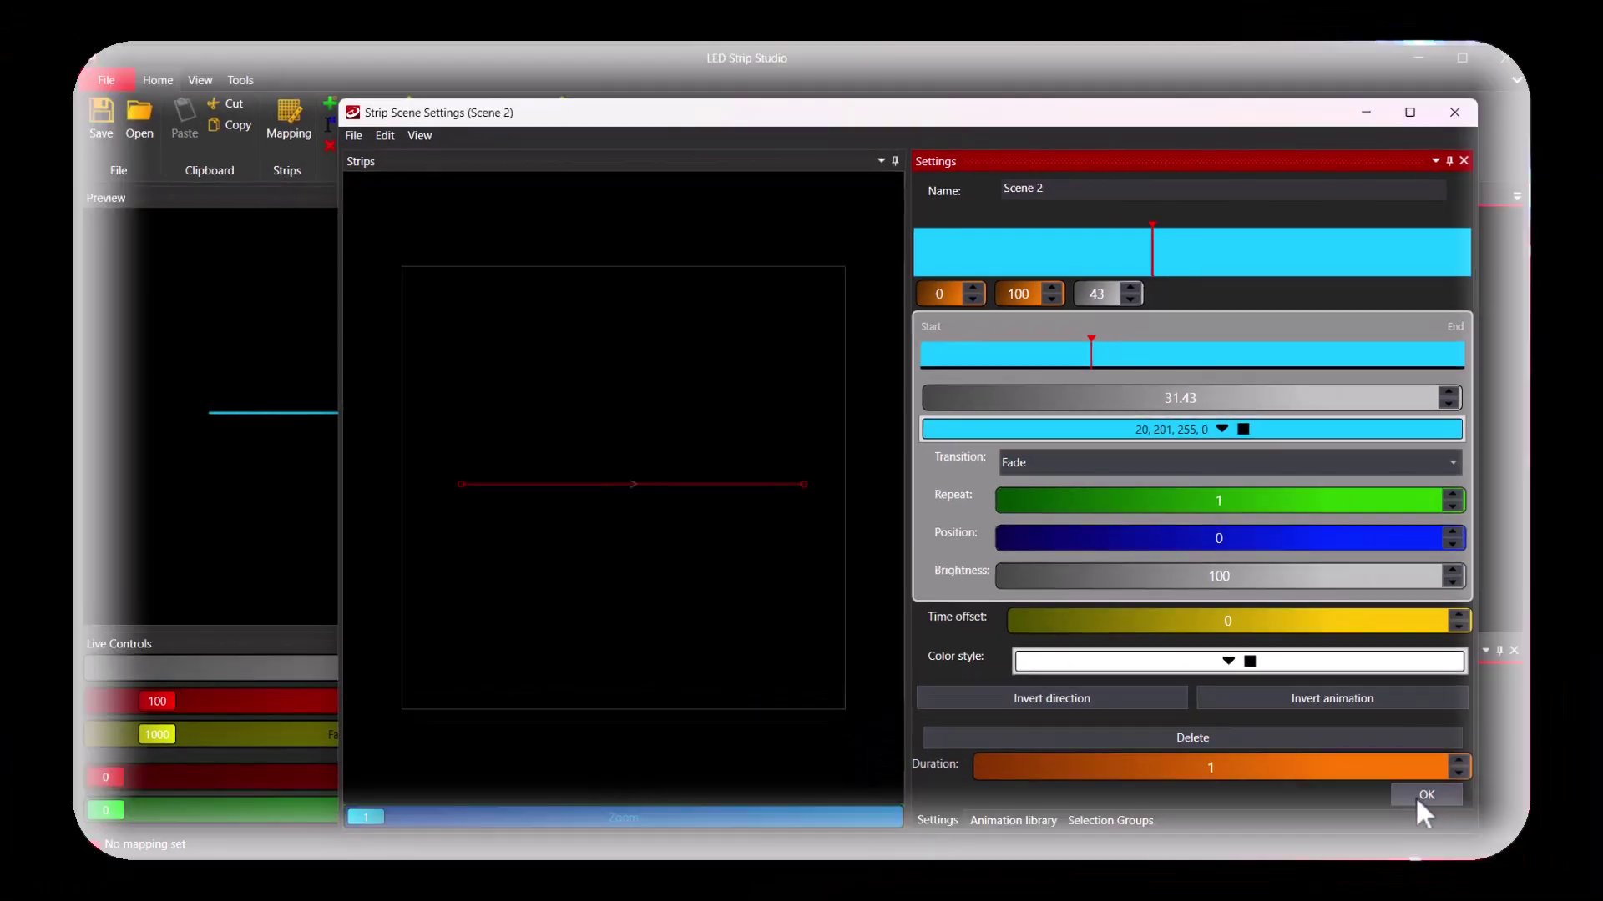
left_click(1476, 832)
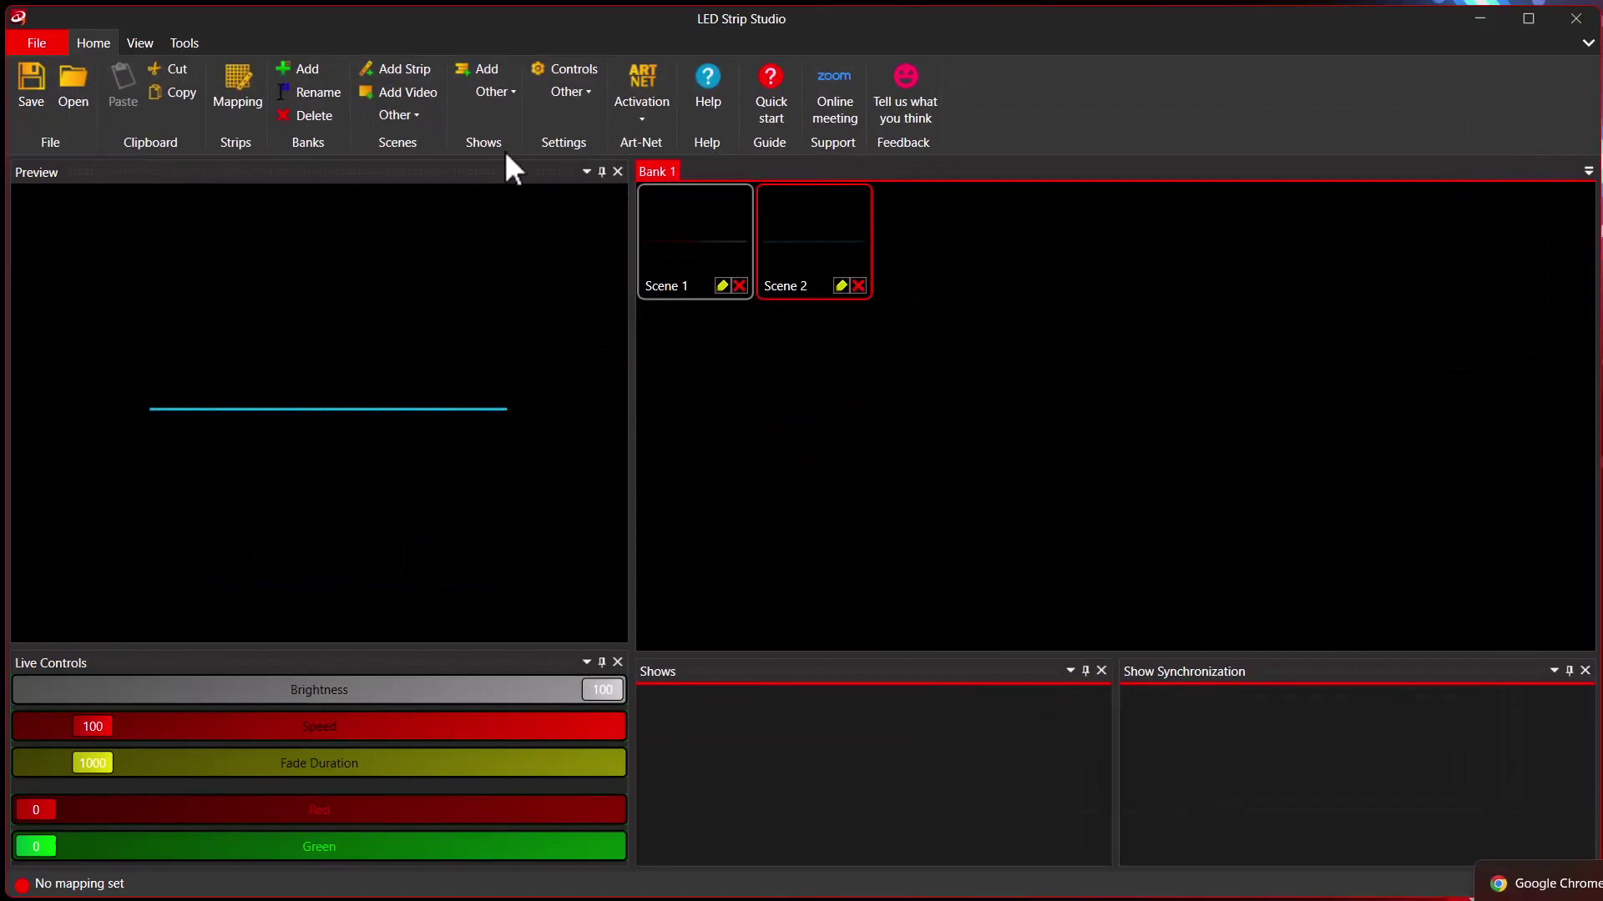
Step: Create a third strip scene and add an animation to its LED strip
left_click(397, 71)
double_click(931, 255)
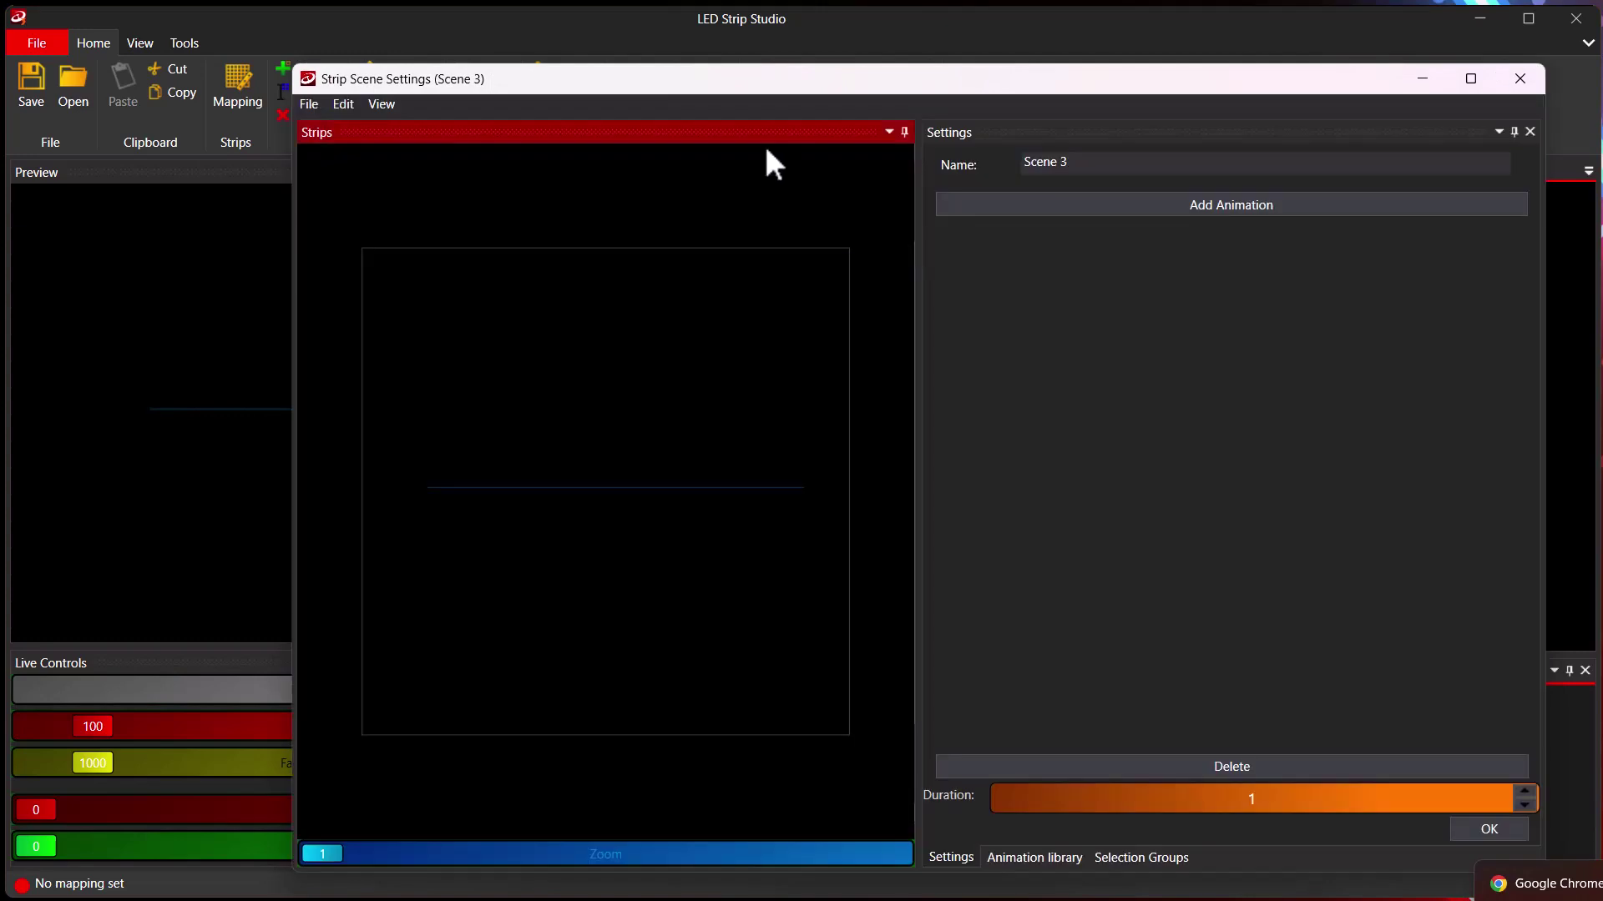
left_click(578, 495)
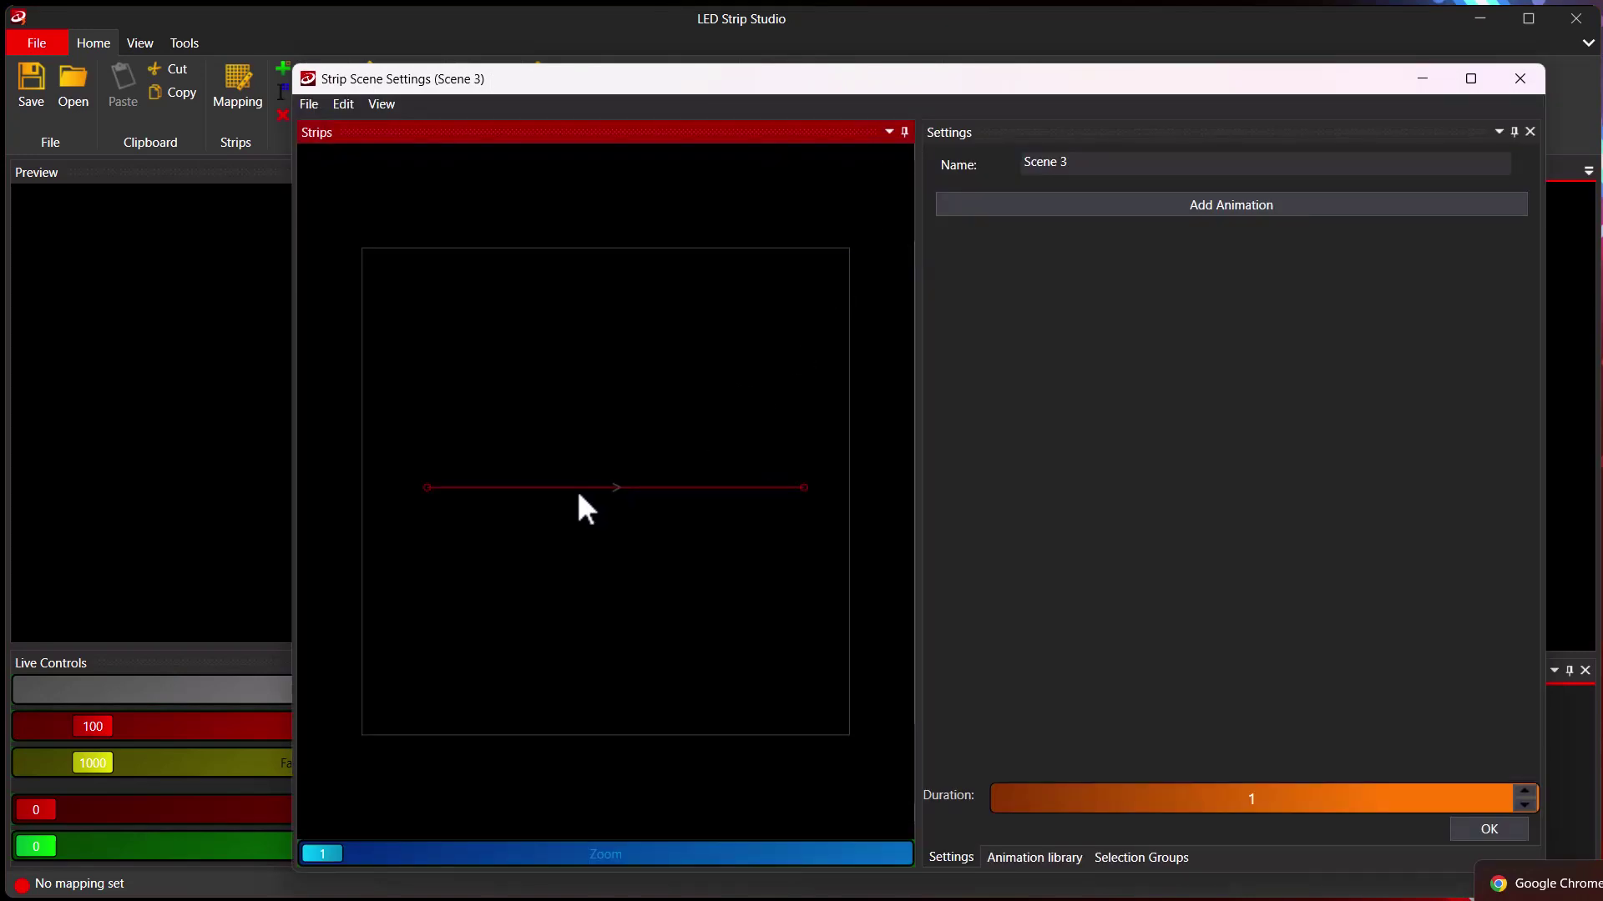
left_click(1164, 214)
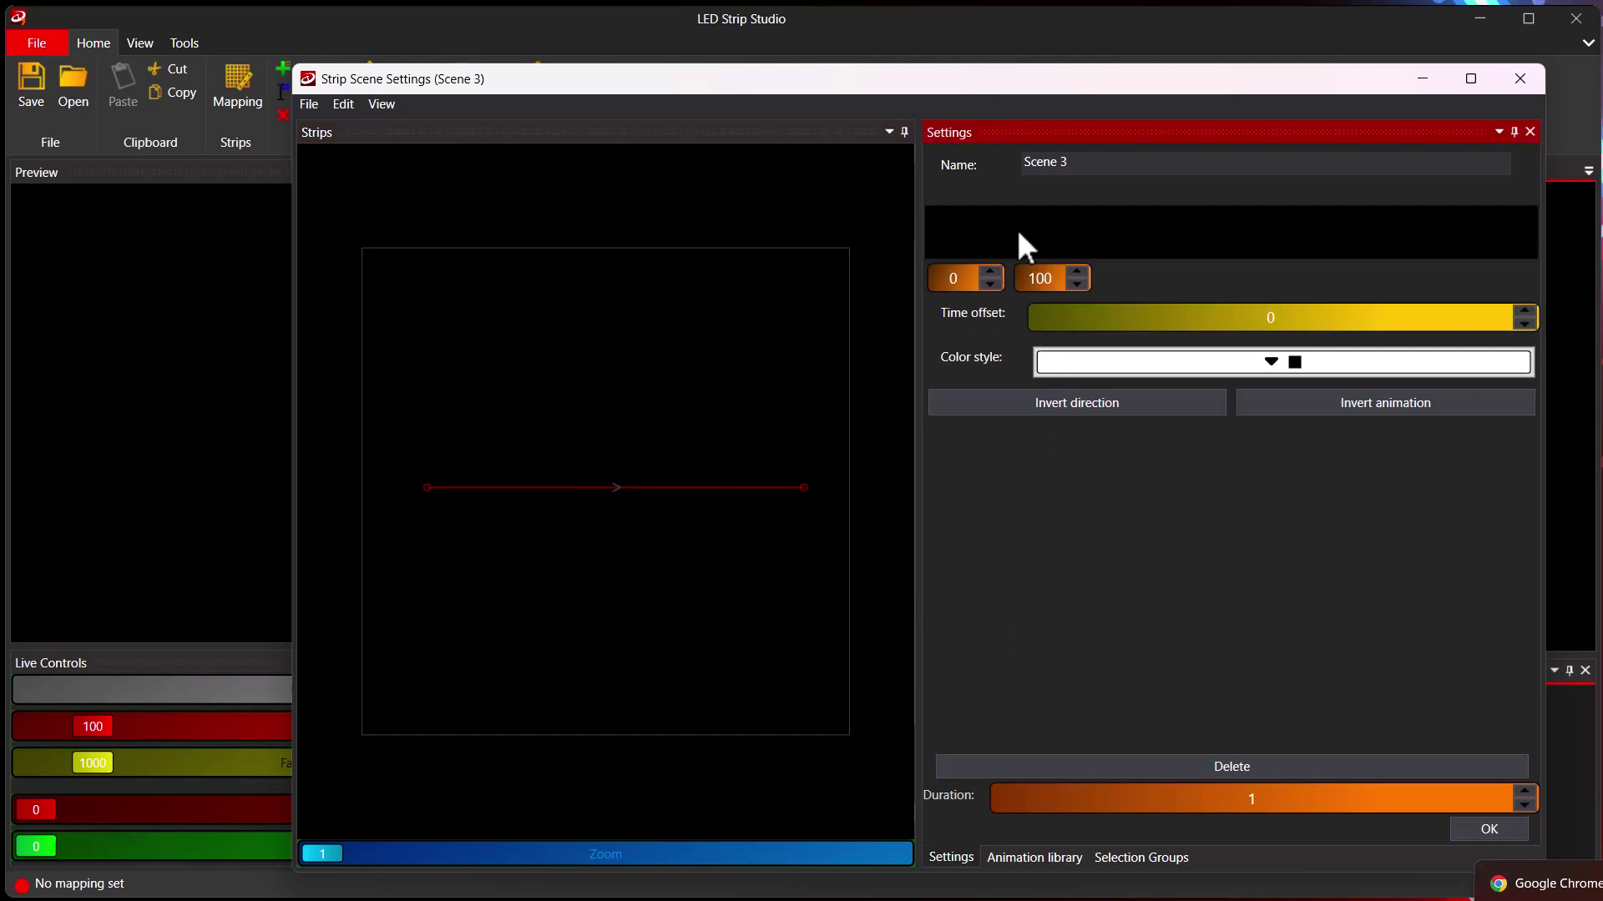
Step: Place a keyframe at 23 on the third scene's timeline and add a white color point at about 17
left_click_drag(1017, 229, 1169, 240)
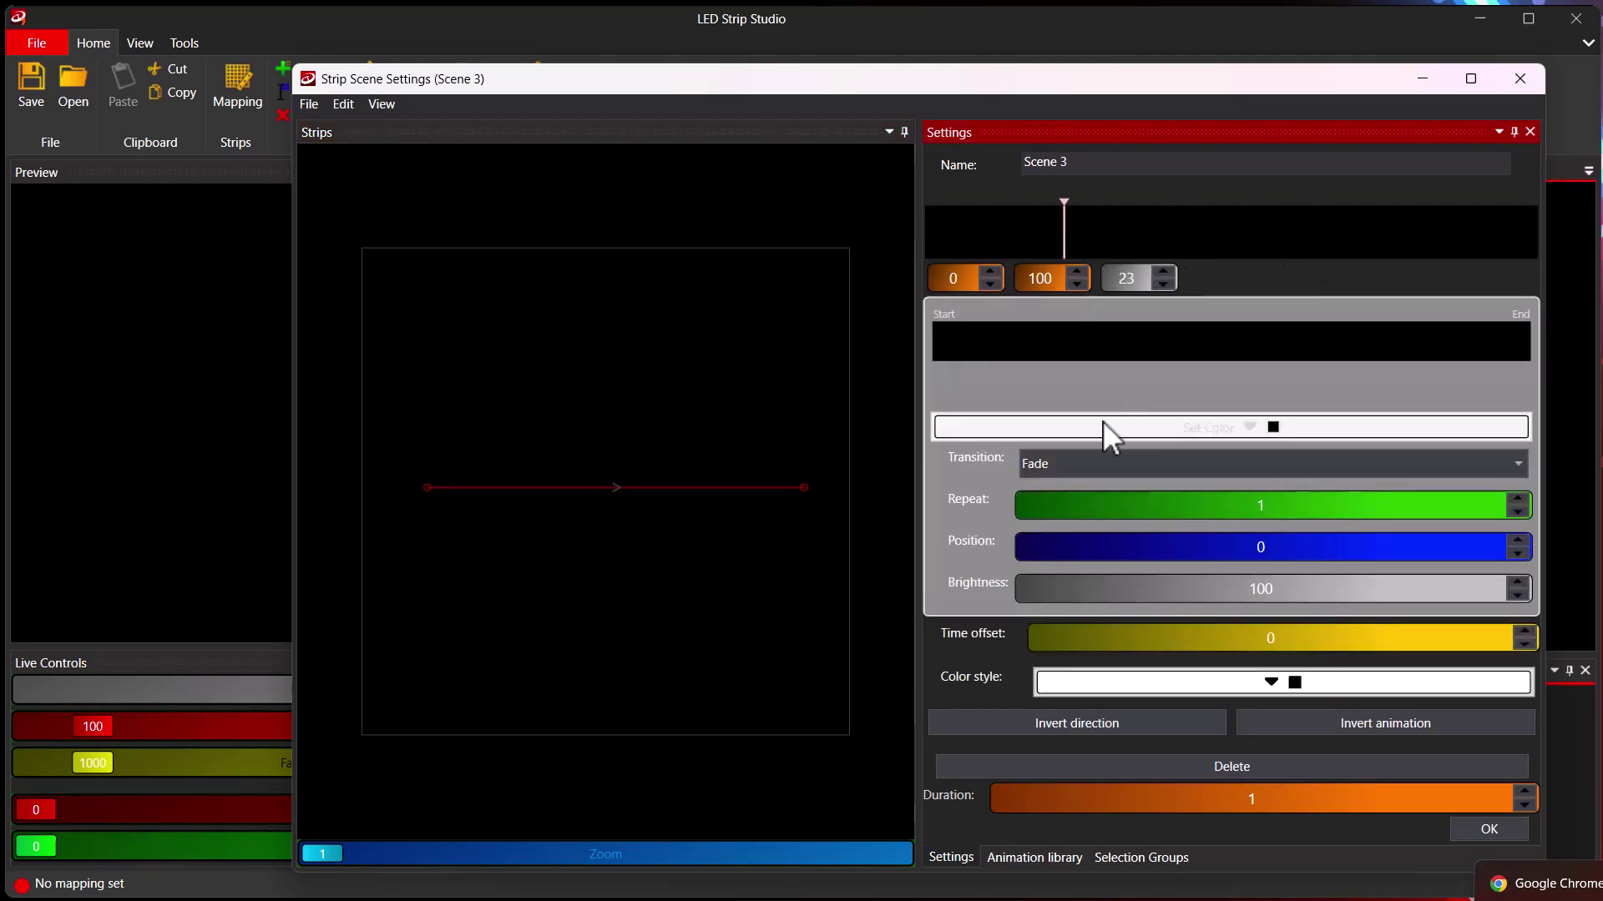
left_click(1031, 337)
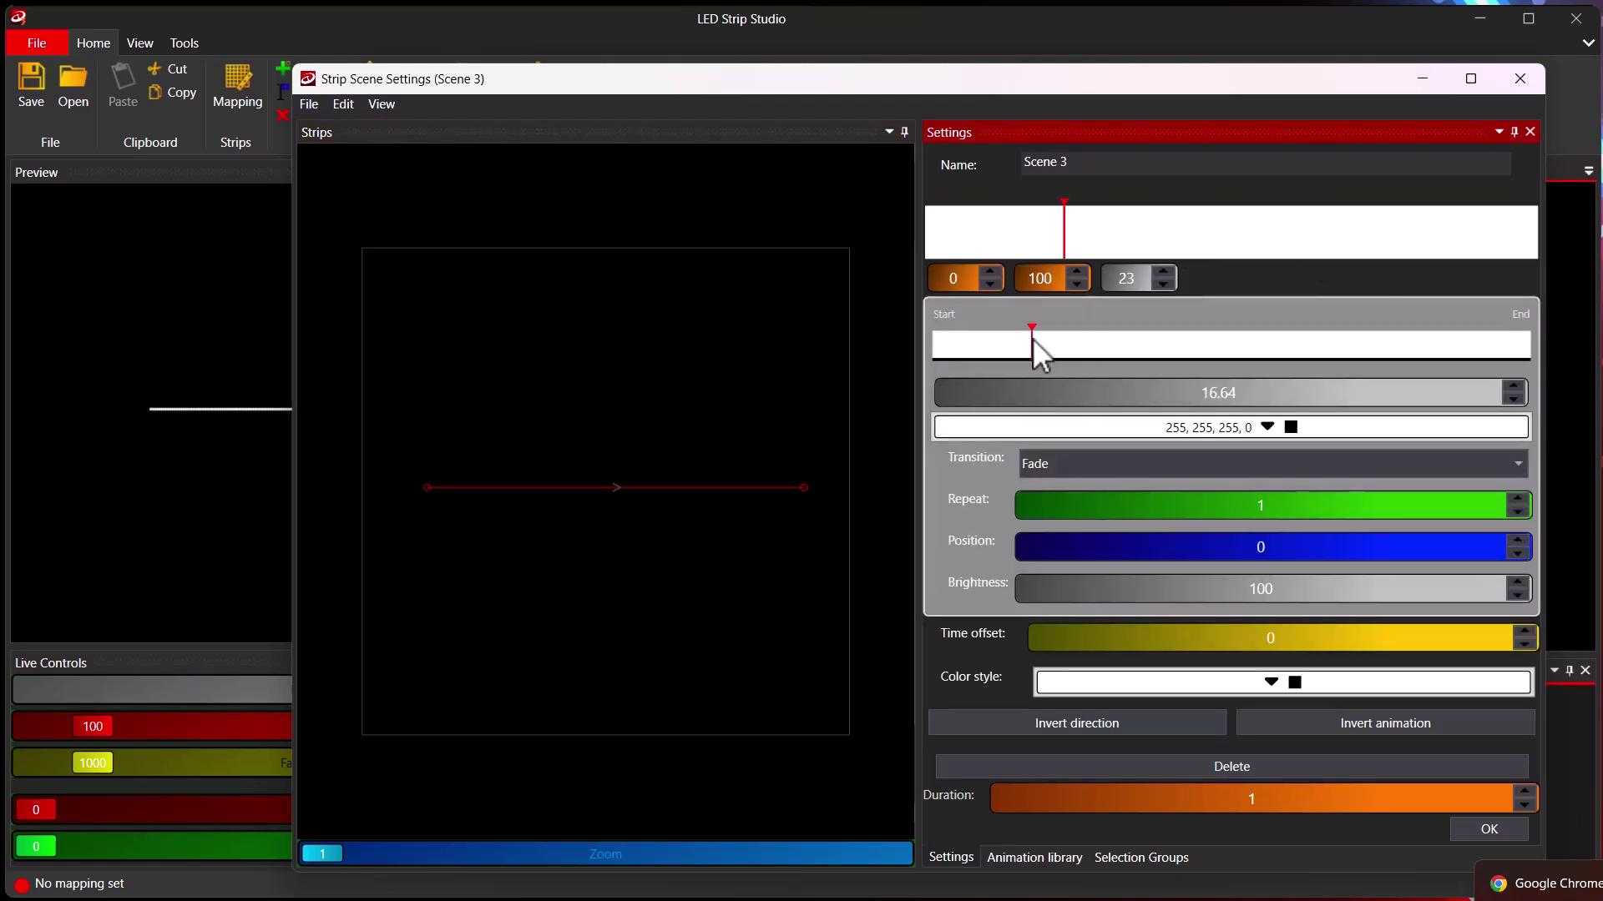
left_click(1032, 346)
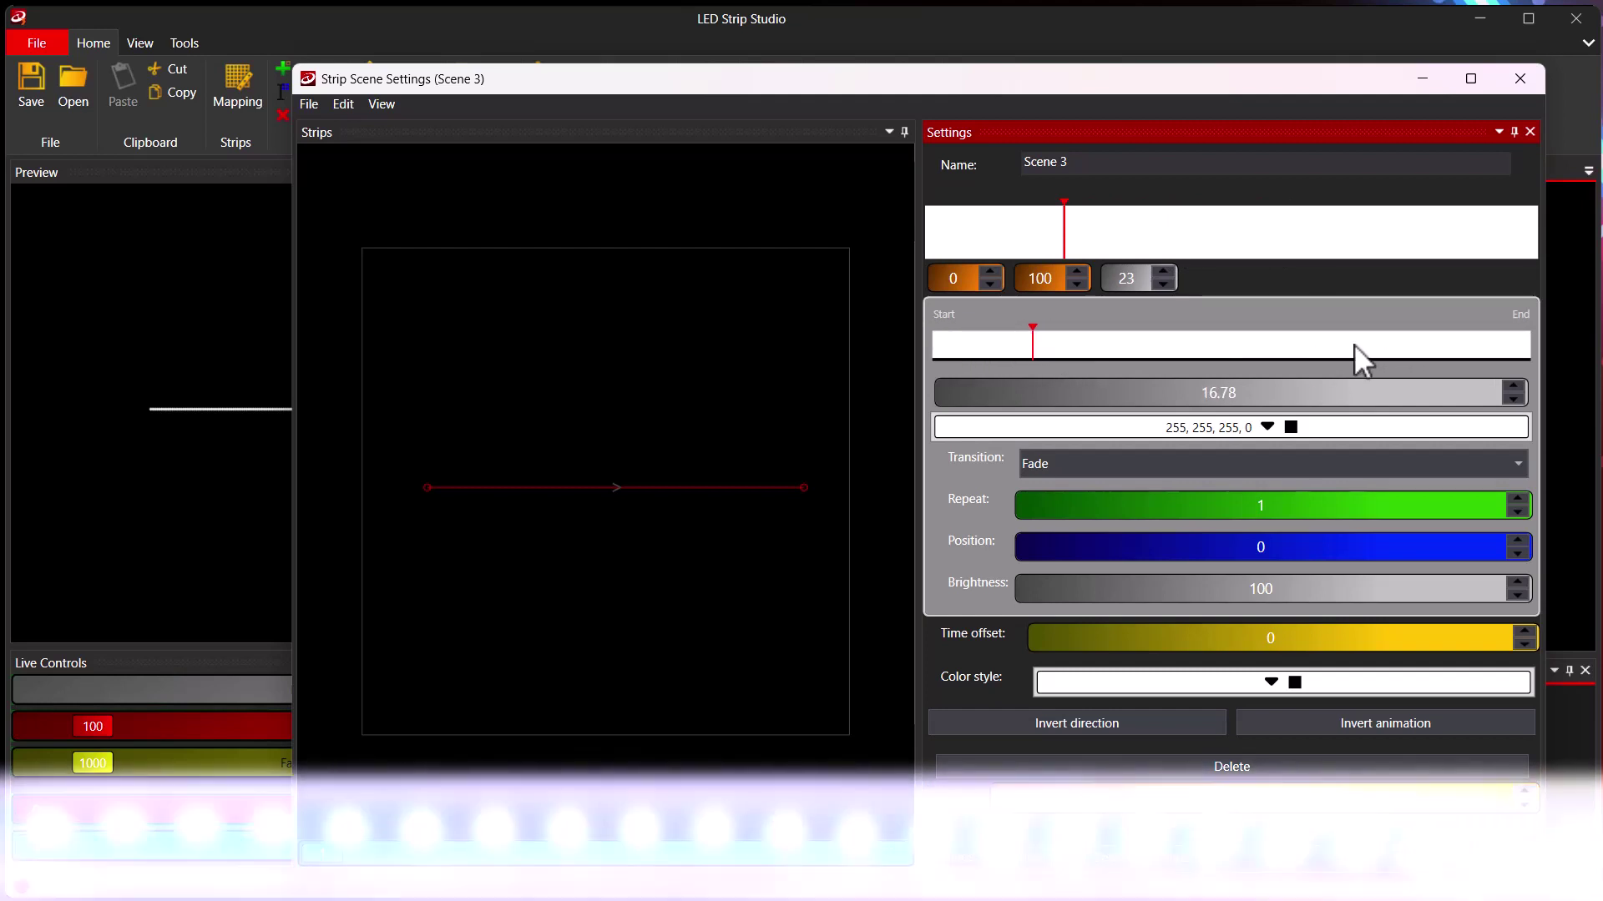
Step: Add a second color point at about 50 along the gradient and color it red (255, 0, 0, 0)
left_click(1319, 344)
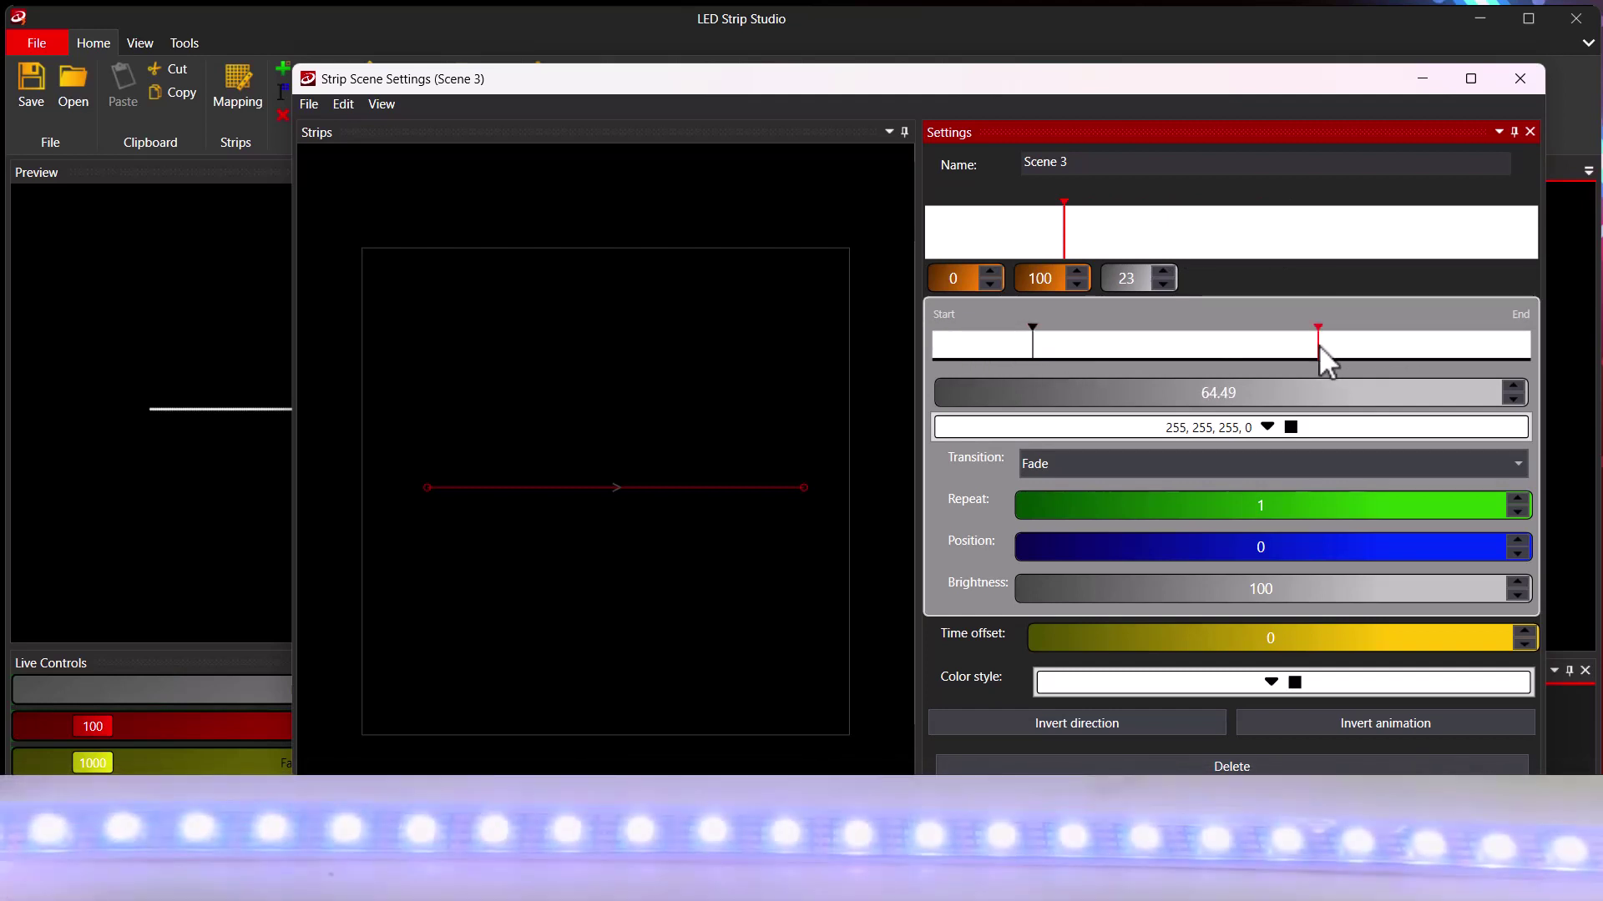
left_click_drag(1319, 344, 1269, 344)
left_click(1263, 433)
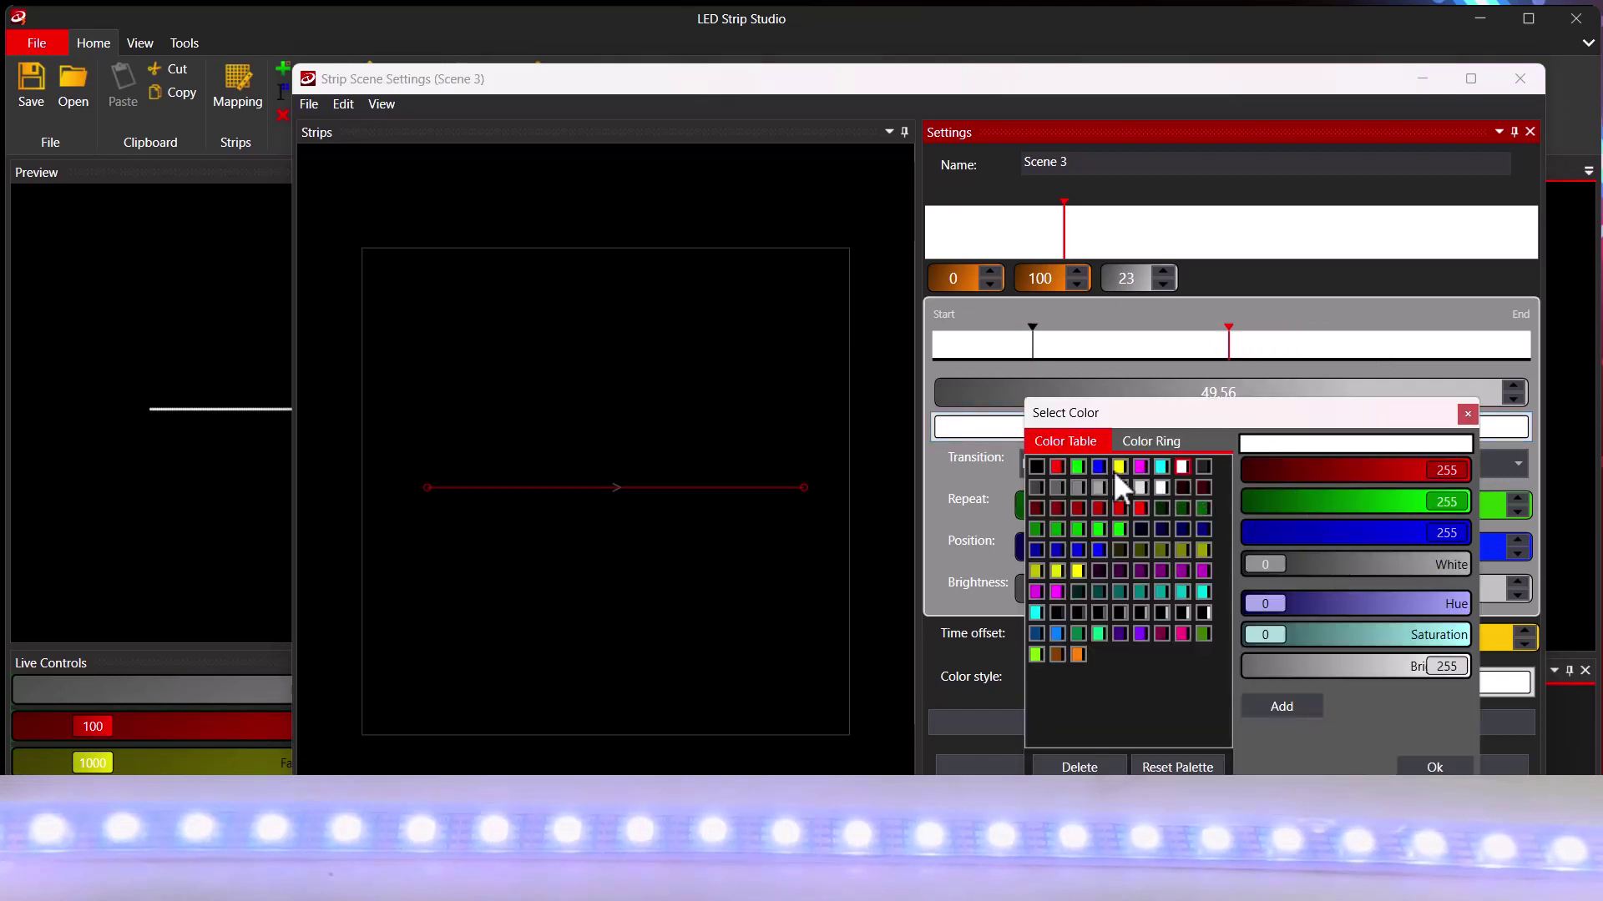
left_click(1055, 469)
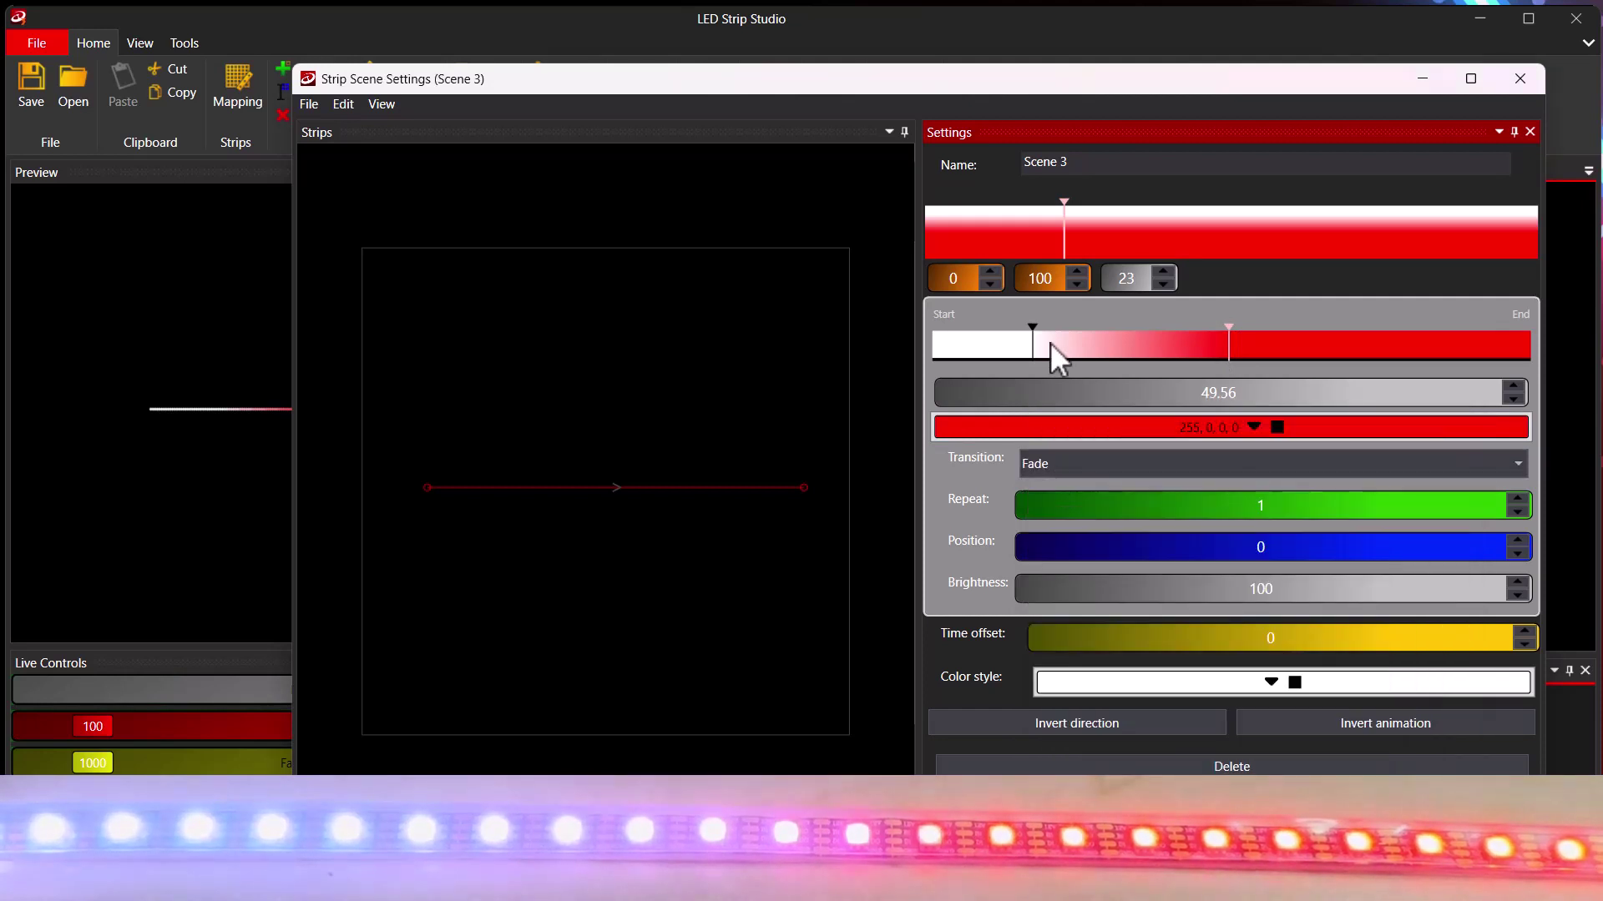
Step: Arrange a white-red-white fade with white points at 0 and 100 and the red point at about 49
left_click_drag(1033, 339, 898, 343)
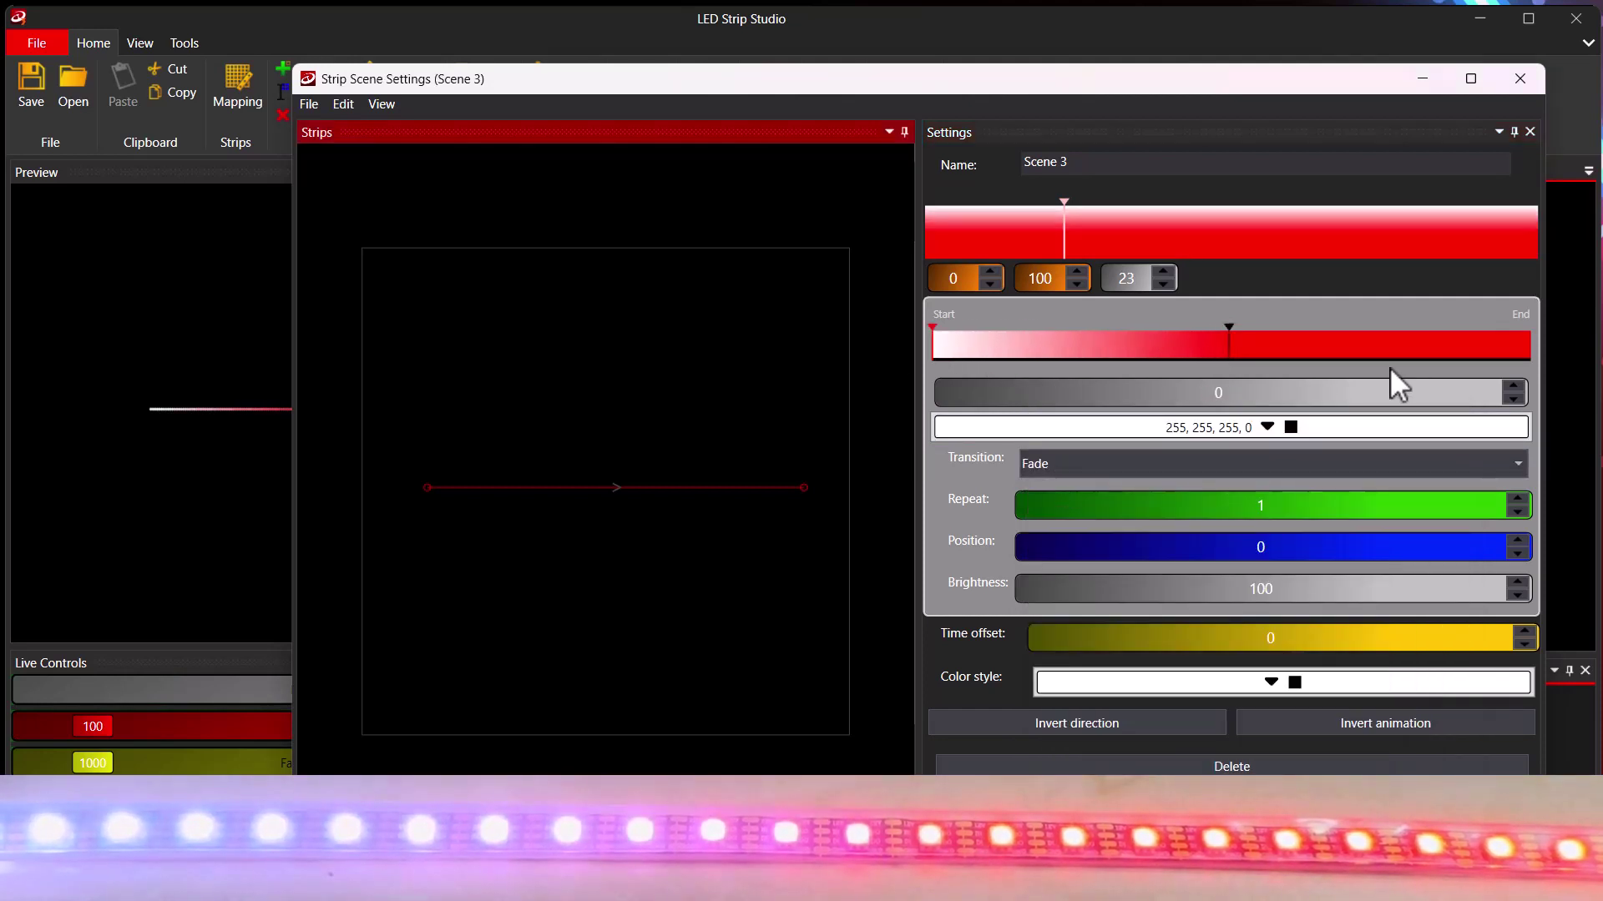
left_click_drag(1230, 349, 1544, 355)
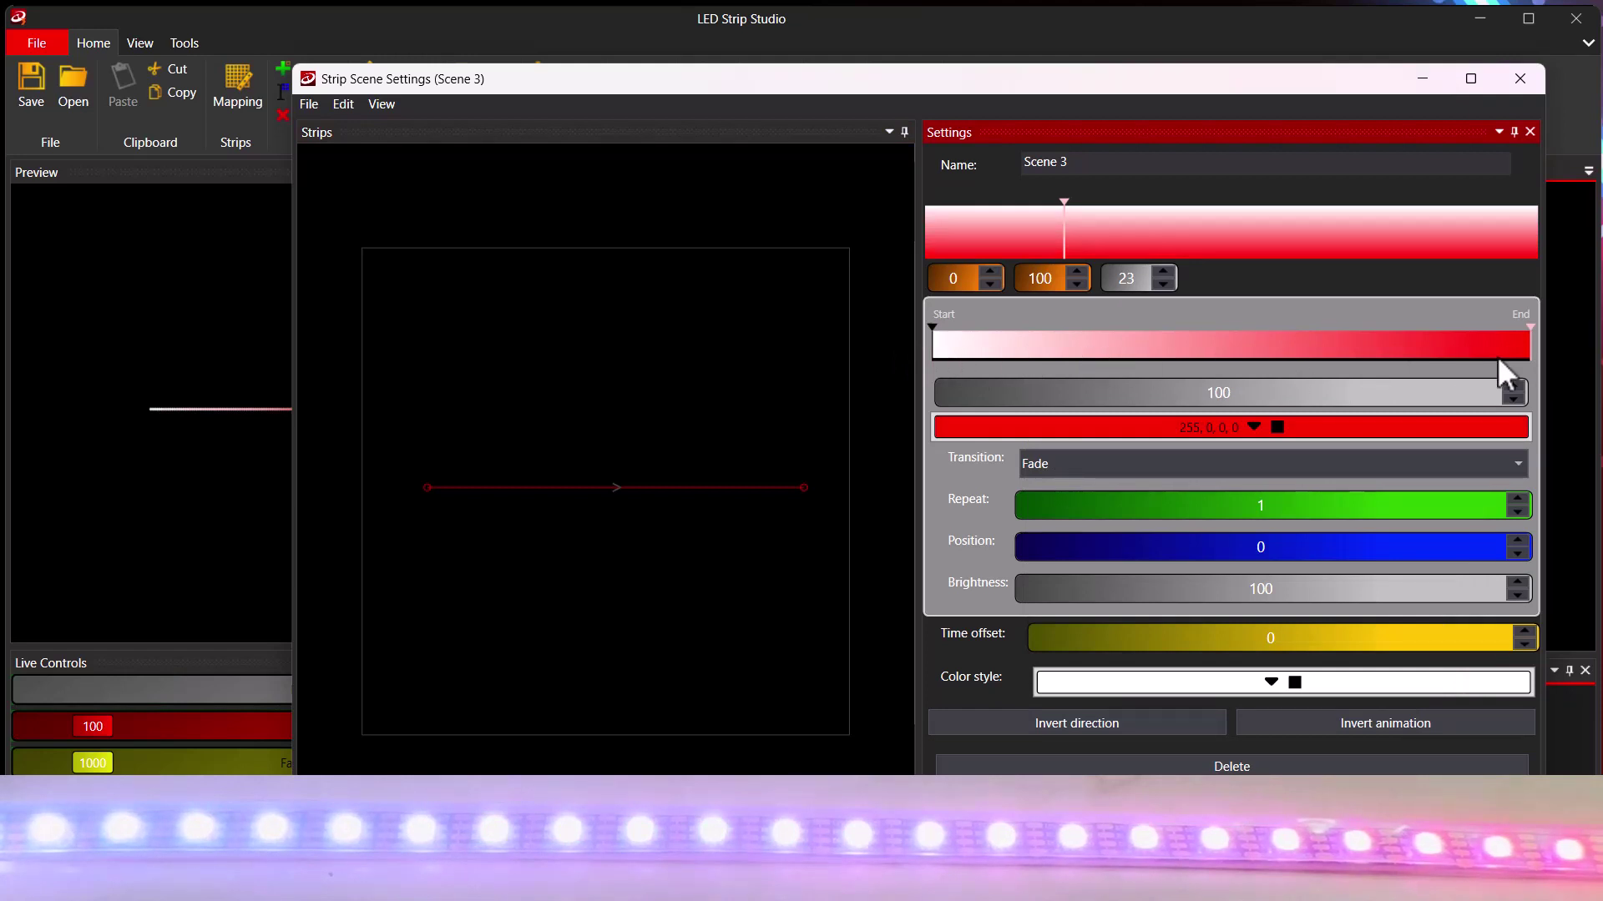
mouse_move(1527, 349)
left_mouse_down()
mouse_move(1111, 348)
mouse_move(1230, 354)
left_mouse_up()
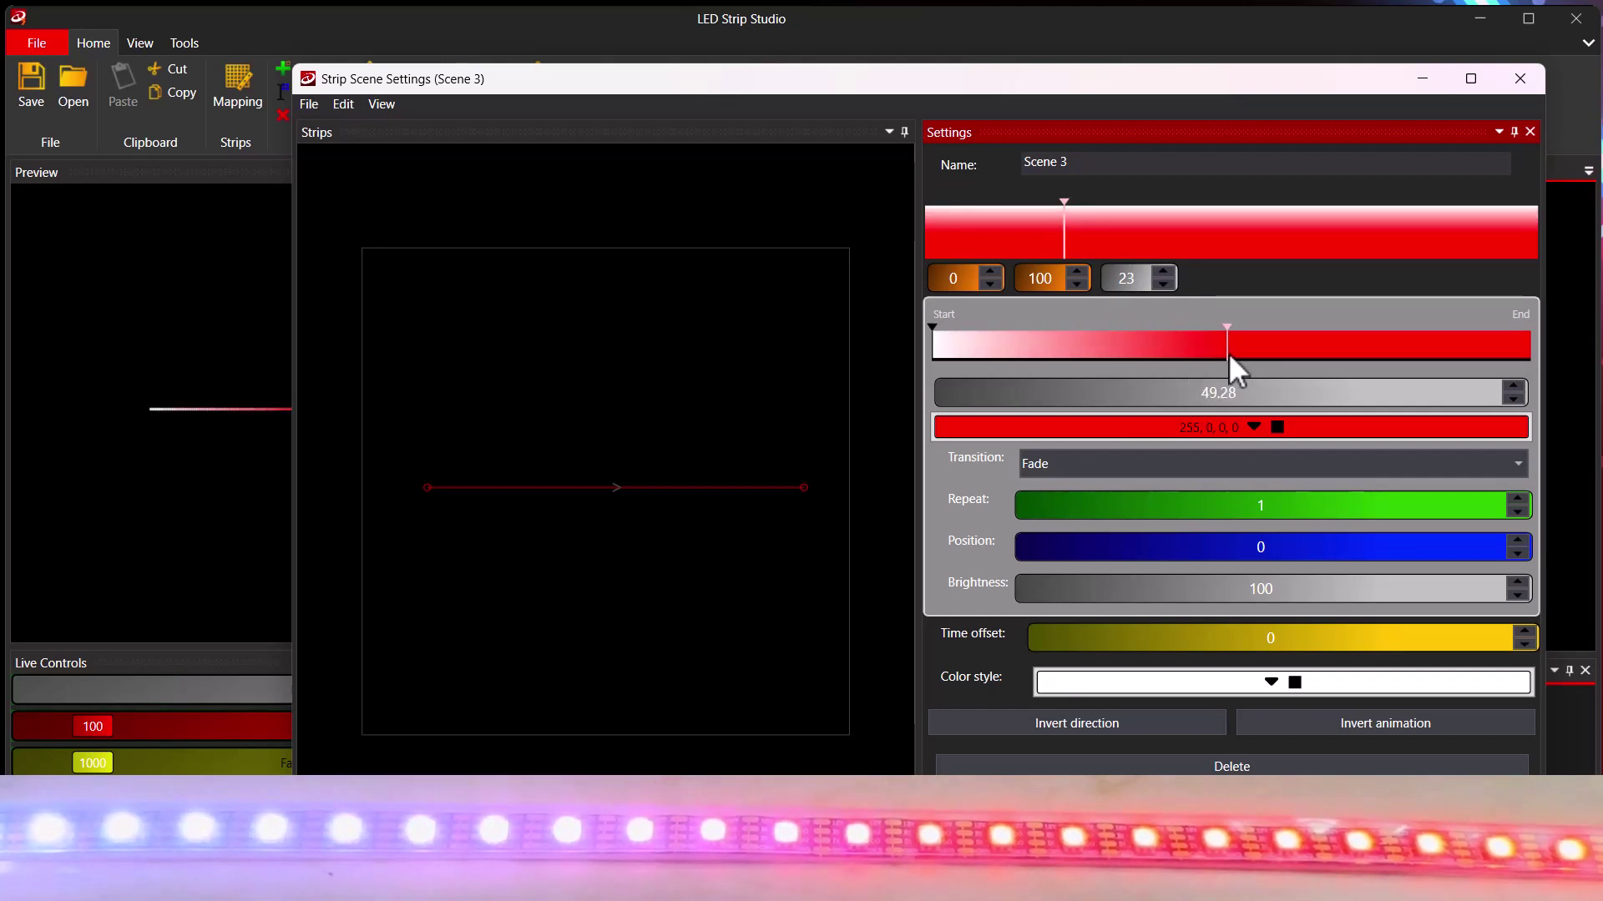
mouse_move(1350, 347)
left_mouse_down()
mouse_move(1541, 348)
mouse_move(1528, 352)
left_mouse_up()
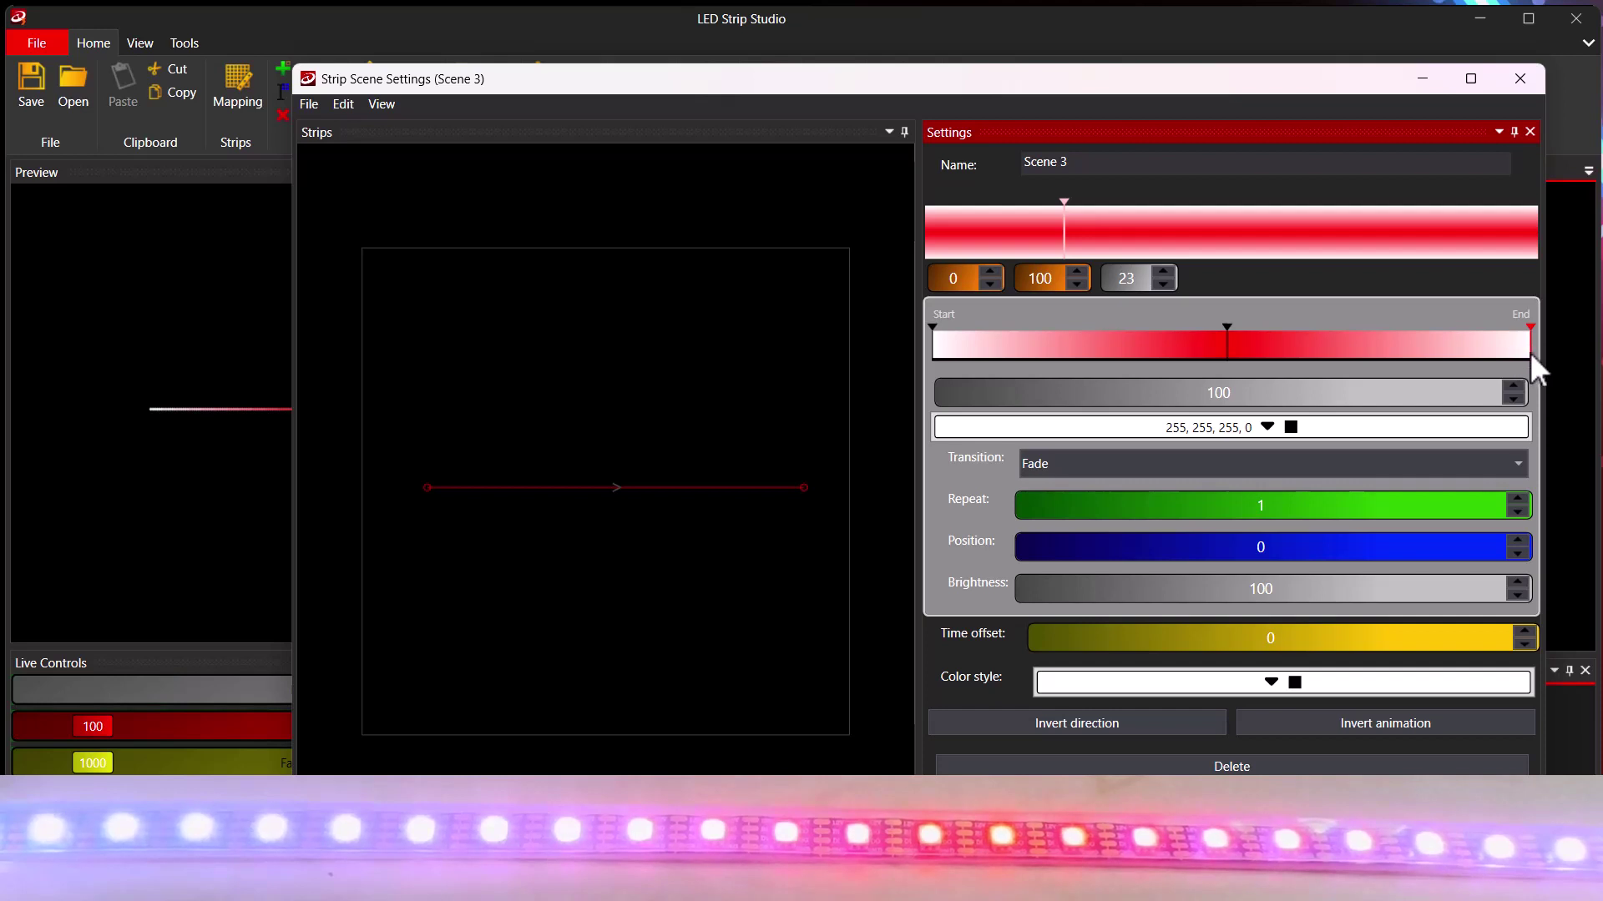
Step: Shift the red point toward the gradient's start and add a green point at about 48
mouse_move(1220, 355)
left_mouse_down()
mouse_move(1066, 347)
mouse_move(1217, 358)
left_mouse_up()
left_click(1219, 429)
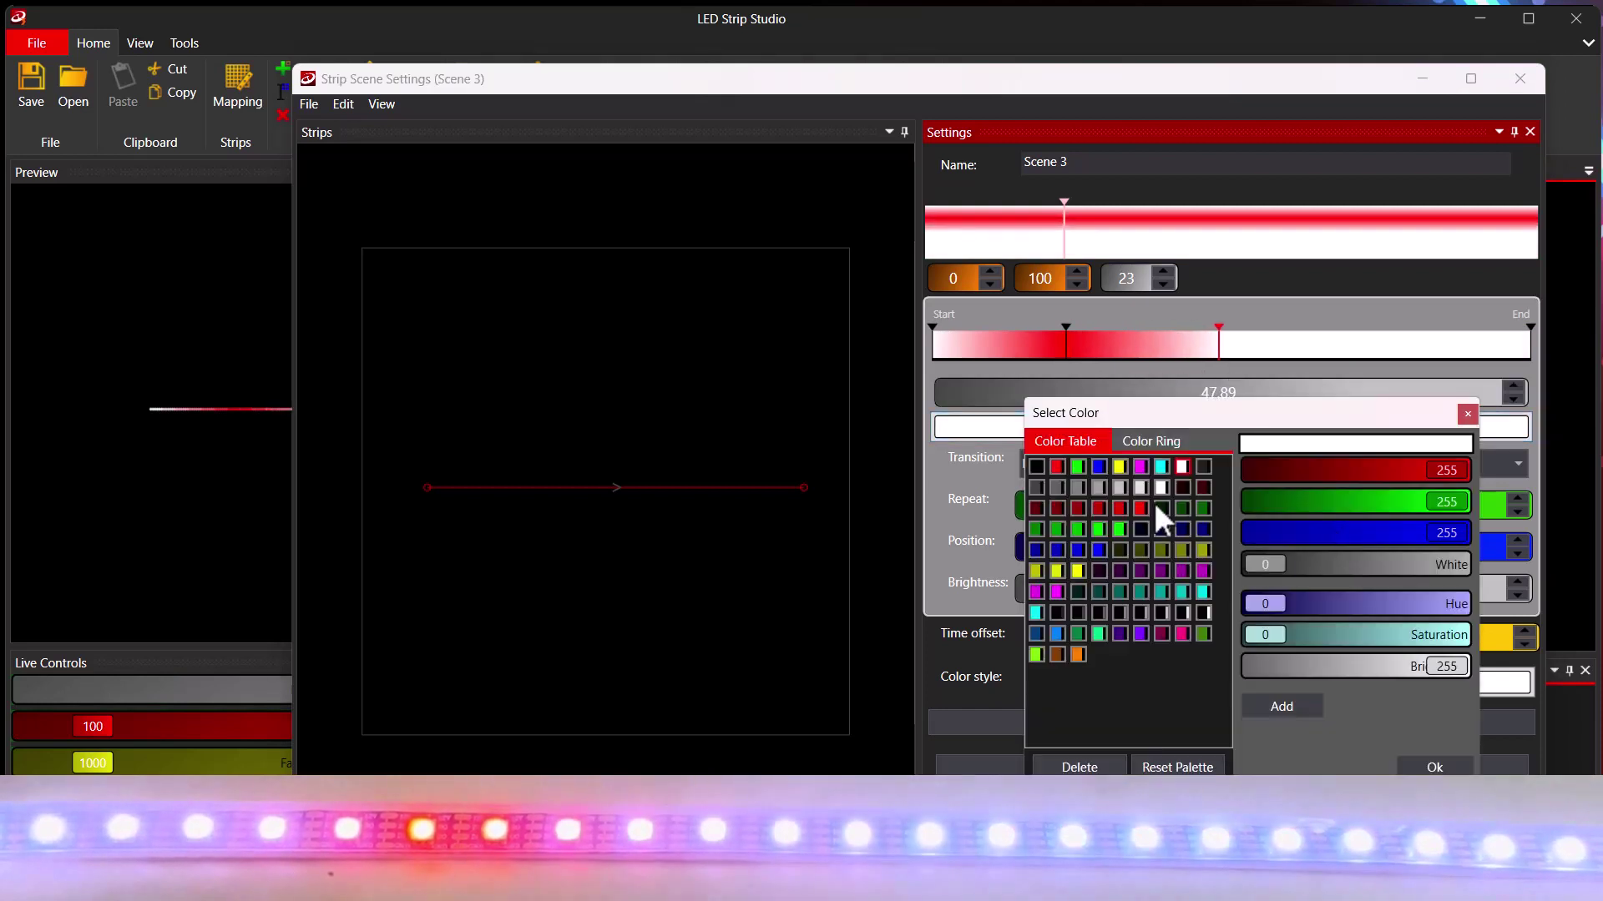
left_click(1075, 467)
Step: Add a blue color point at about 72 along the gradient and accept the third scene's settings
left_click(1362, 347)
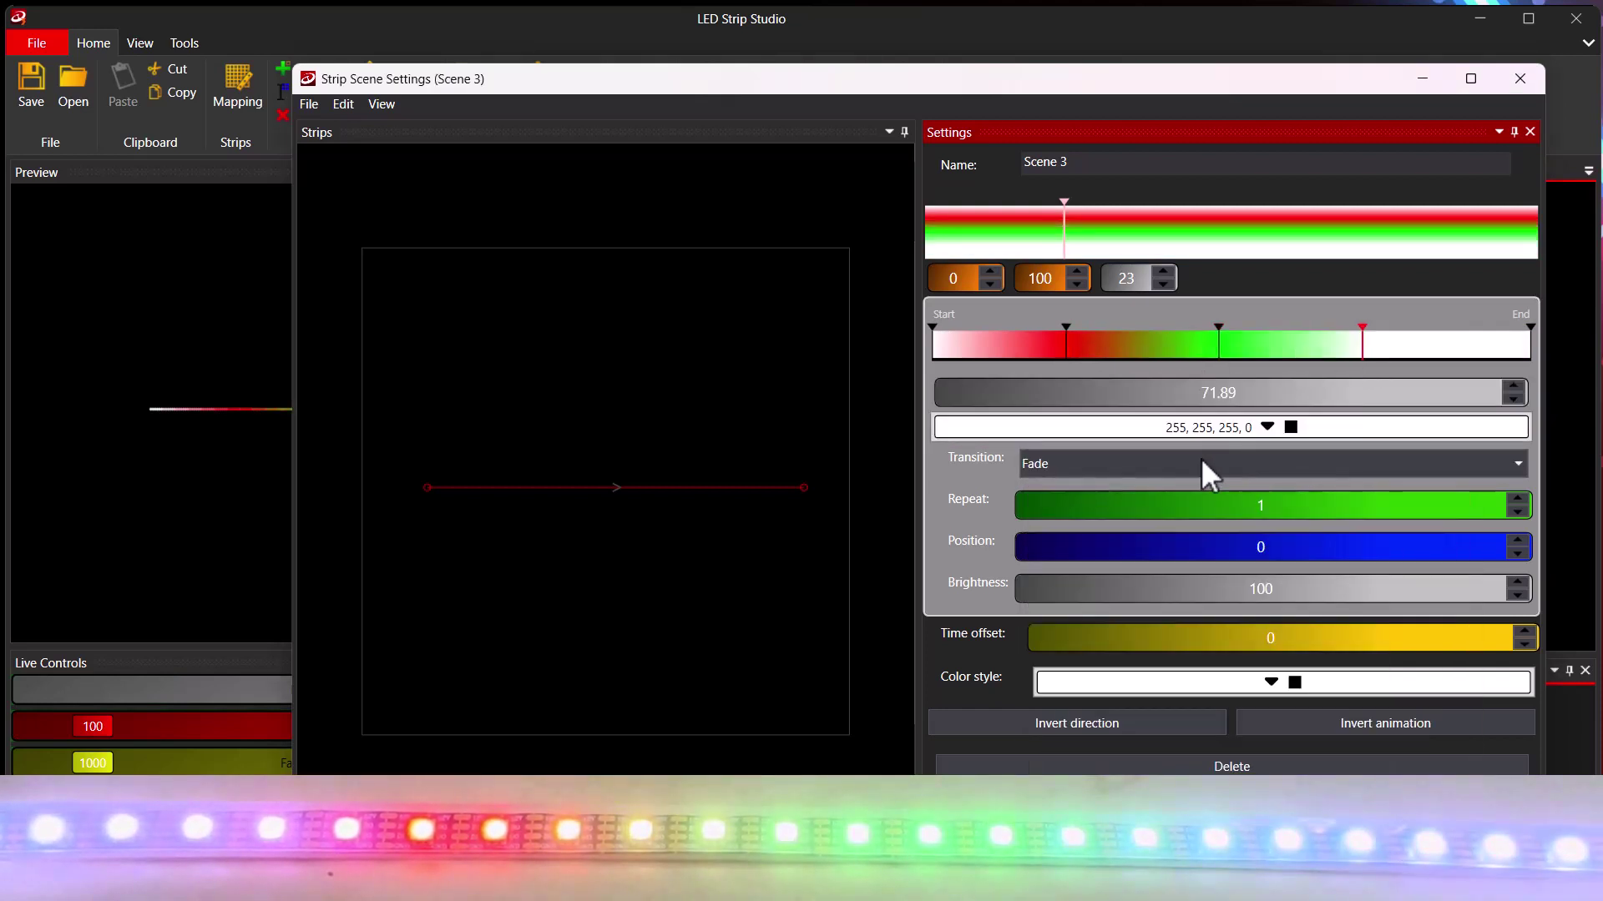
left_click(1257, 429)
left_click(1099, 467)
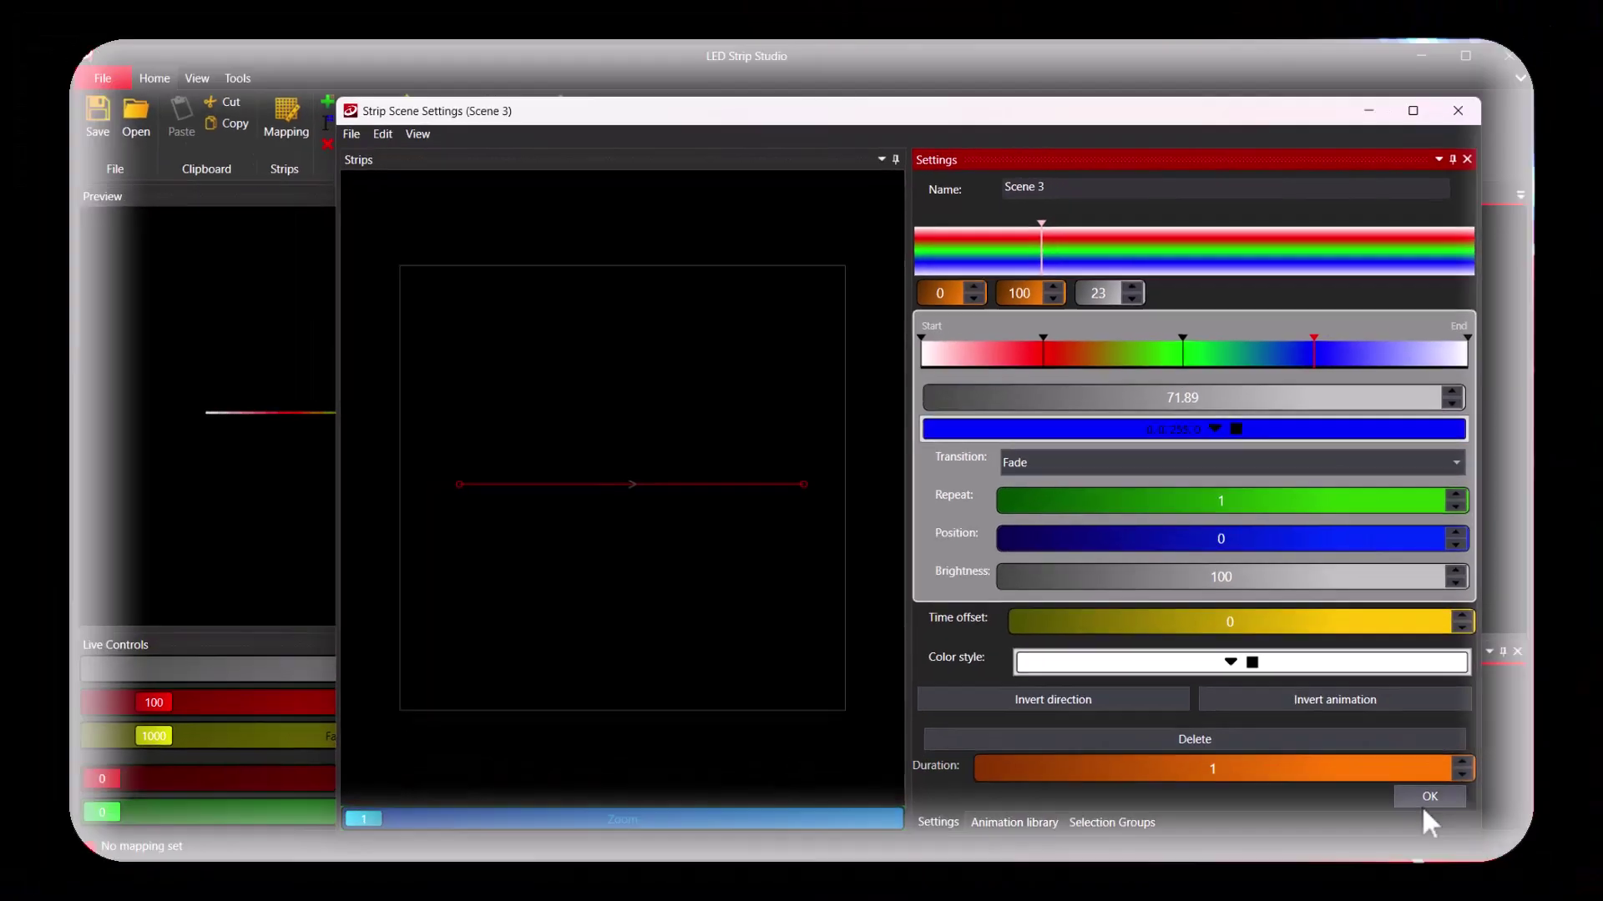
left_click(1488, 831)
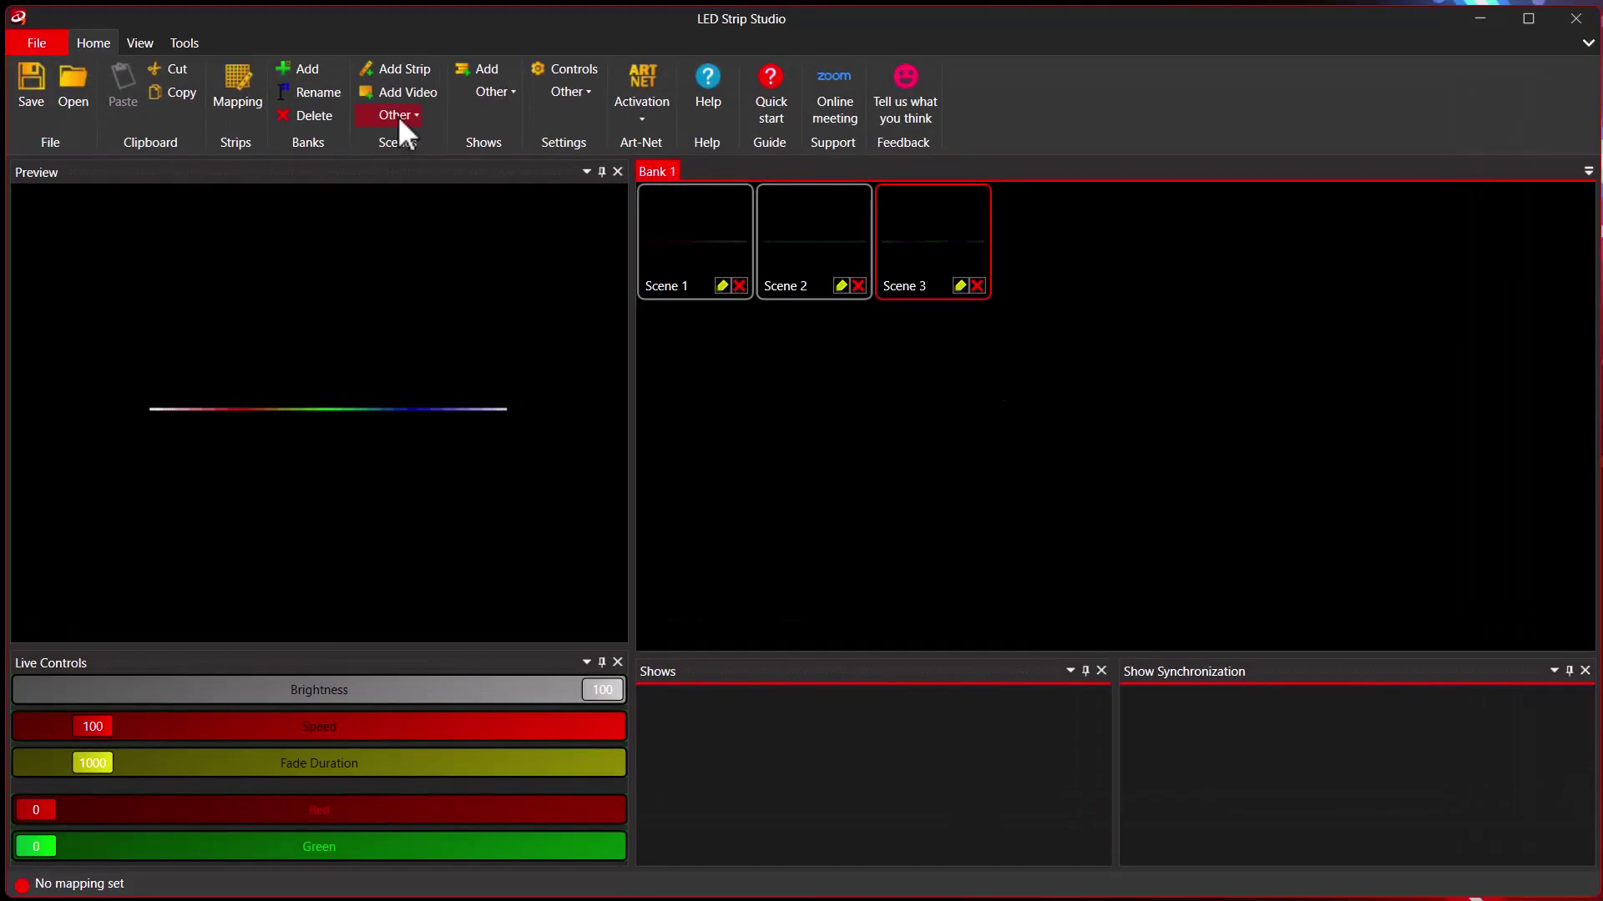
Step: Create a fourth strip scene and give its LED strip an animation with a keyframe at 41
left_click(396, 69)
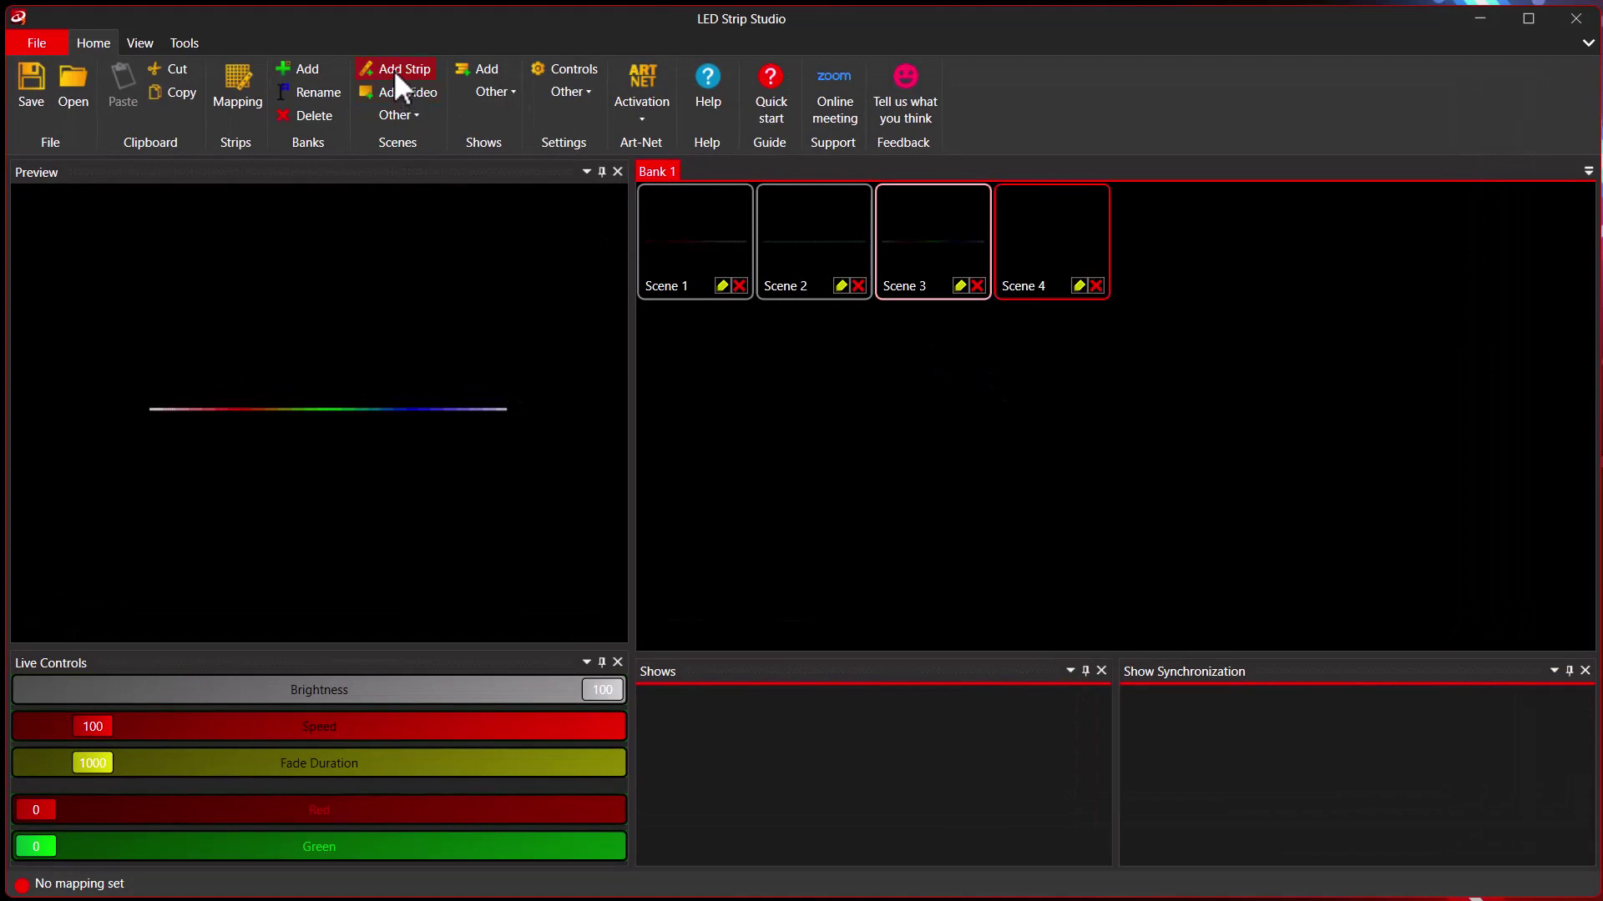
left_click(1077, 286)
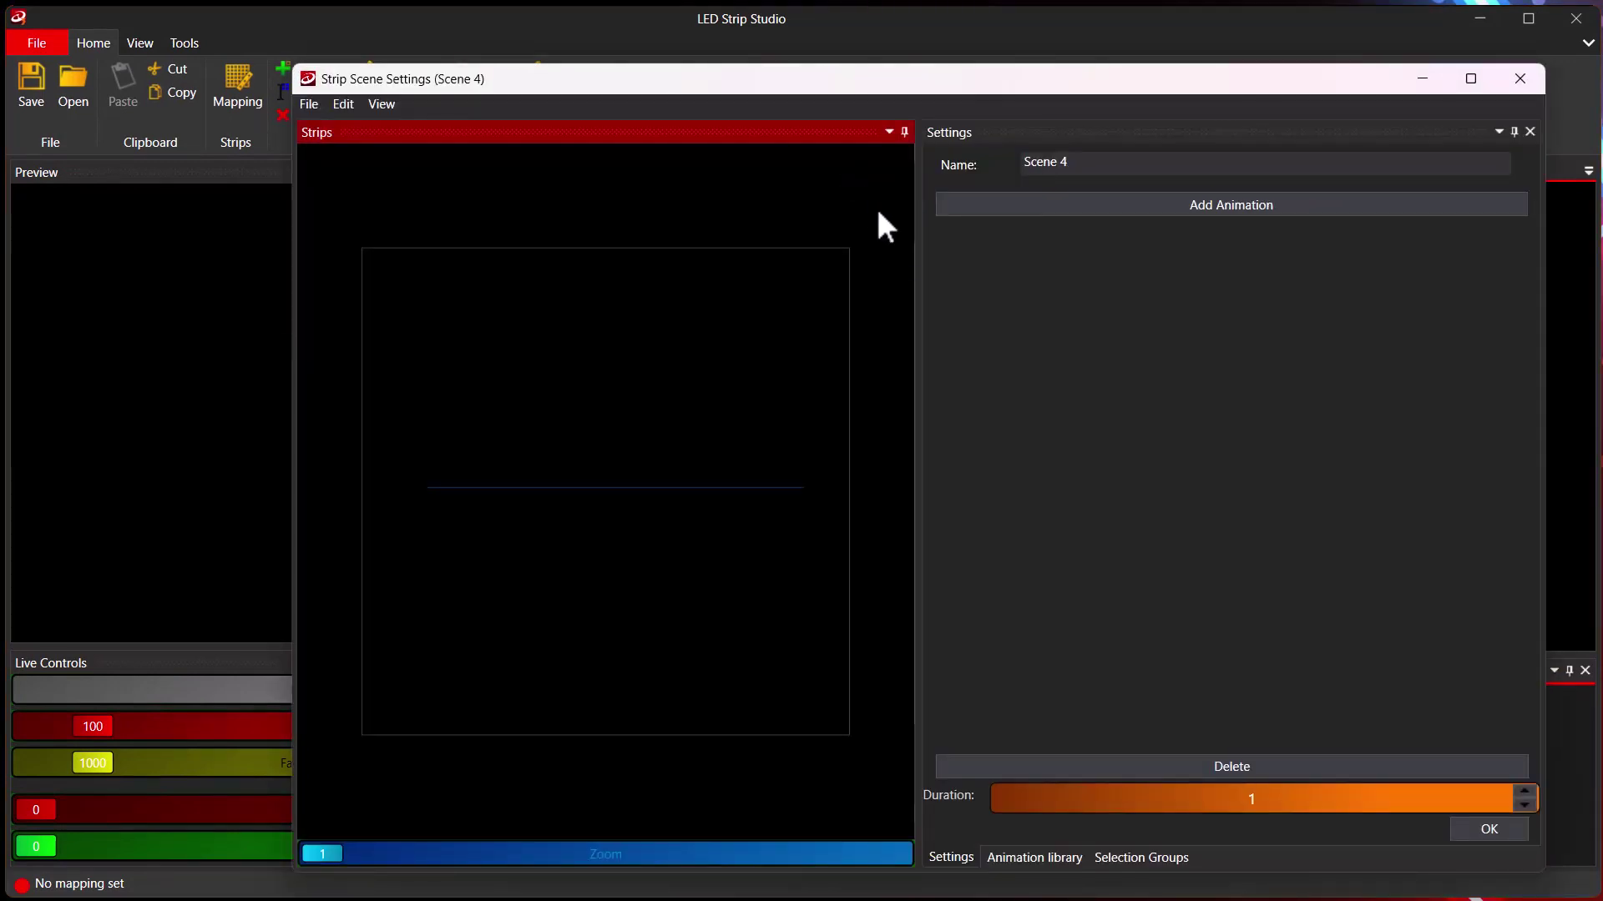
left_click(630, 488)
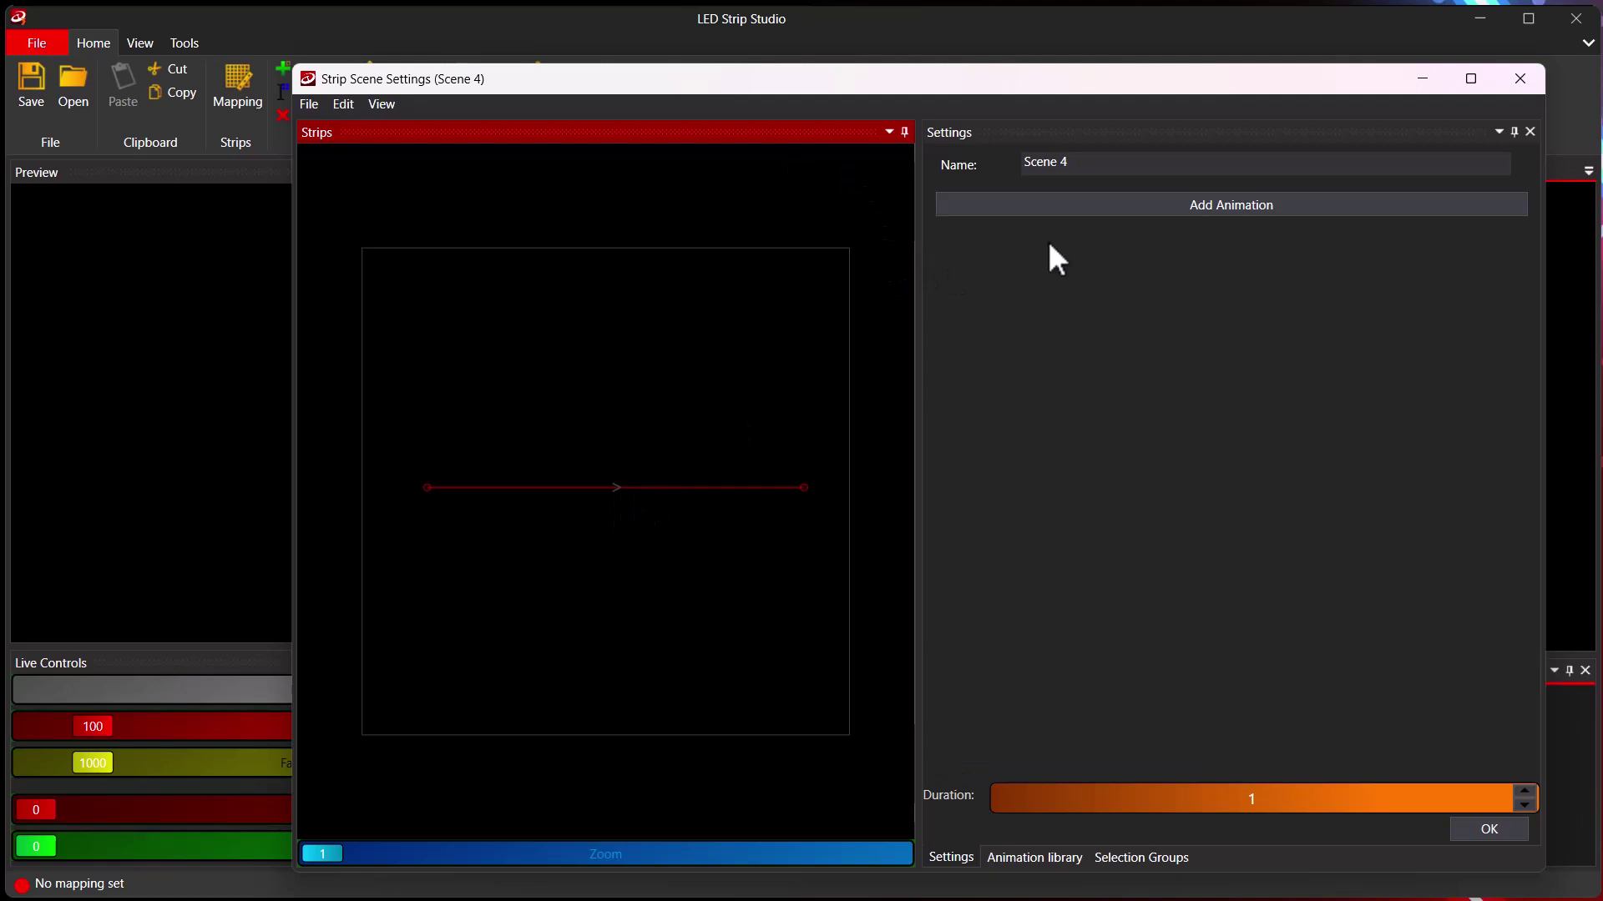
left_click(1054, 203)
left_click_drag(1023, 226, 1177, 237)
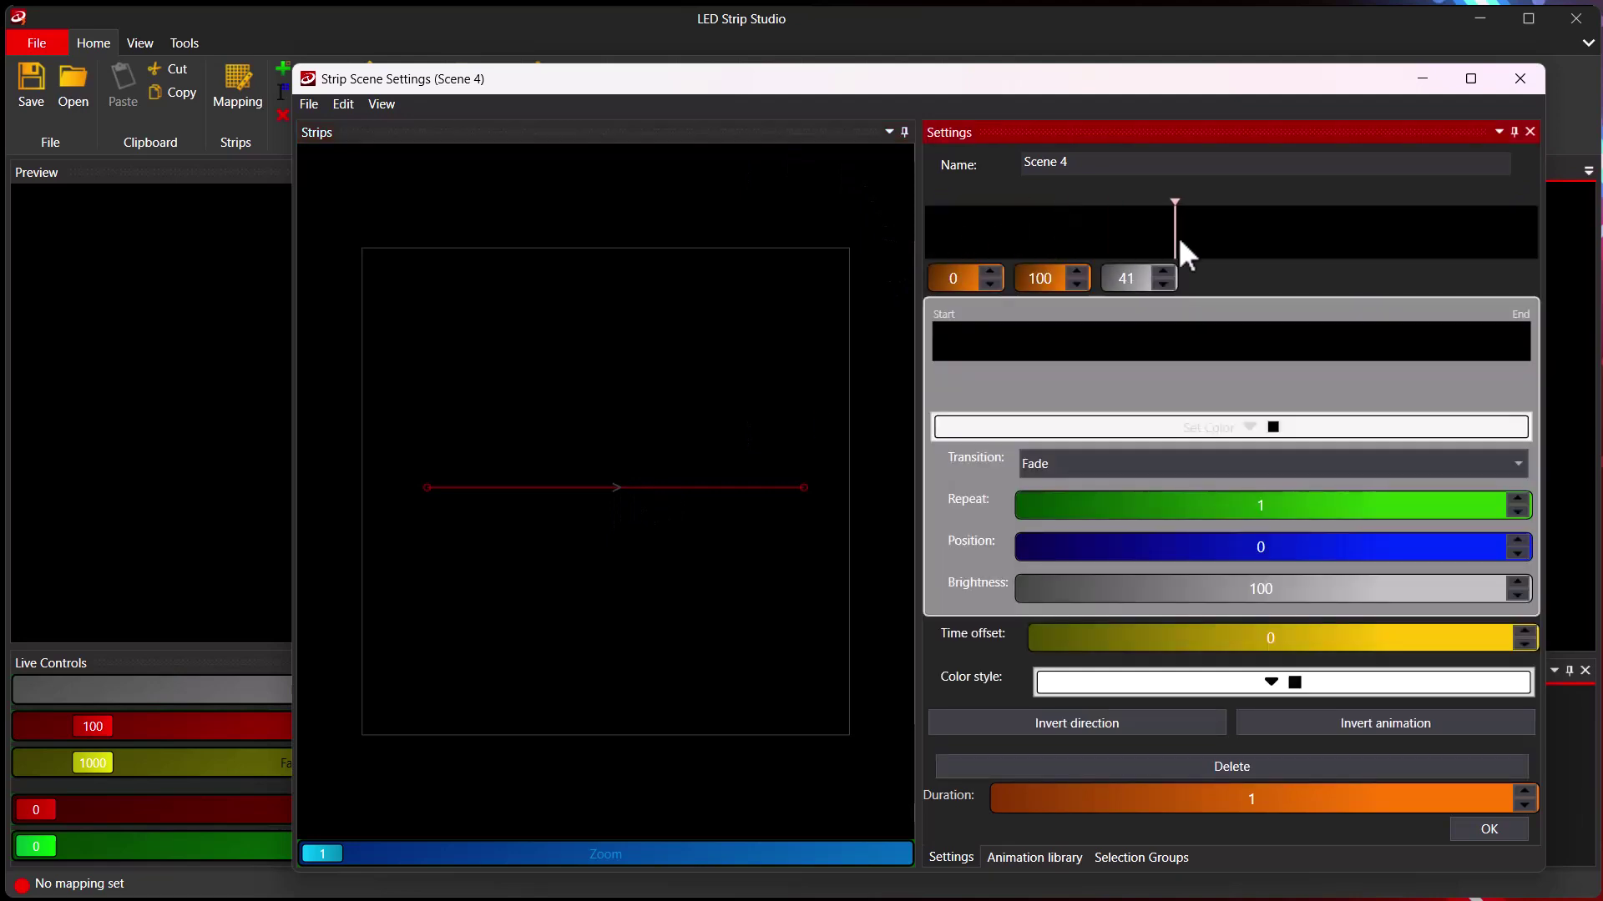
Step: Give the fourth scene's keyframe a white-to-red fade, with the white point at 0 and the red point at 100
left_click(1037, 342)
left_click_drag(1037, 342, 972, 343)
left_click(1256, 350)
left_click(1245, 428)
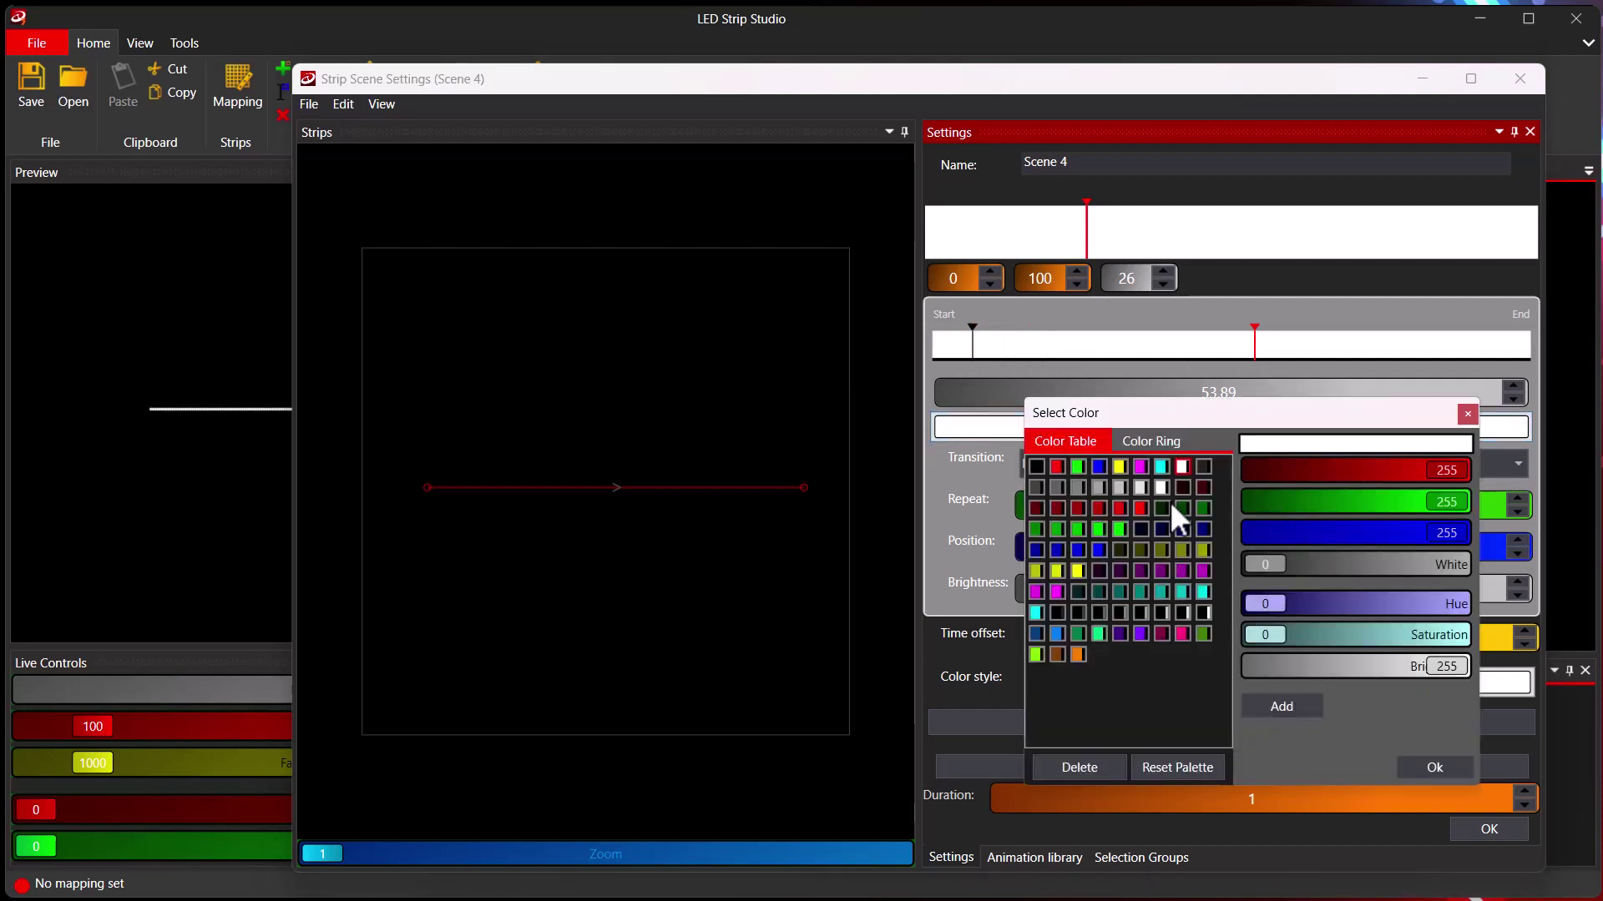
left_click(1060, 467)
left_click_drag(1253, 341, 1574, 351)
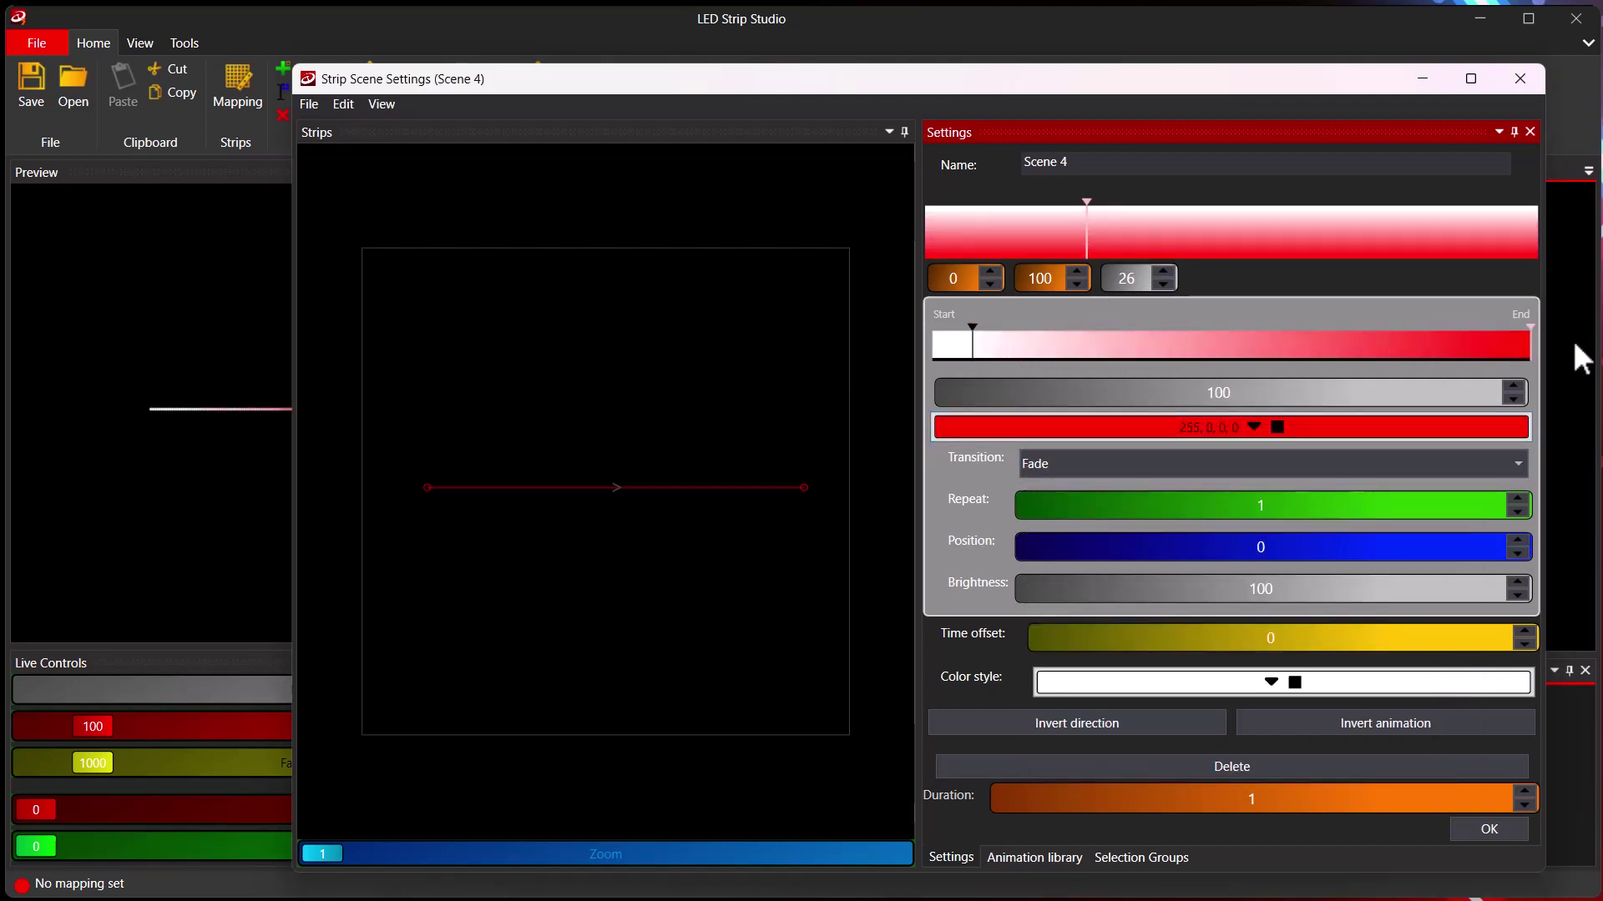
left_click_drag(971, 344, 948, 349)
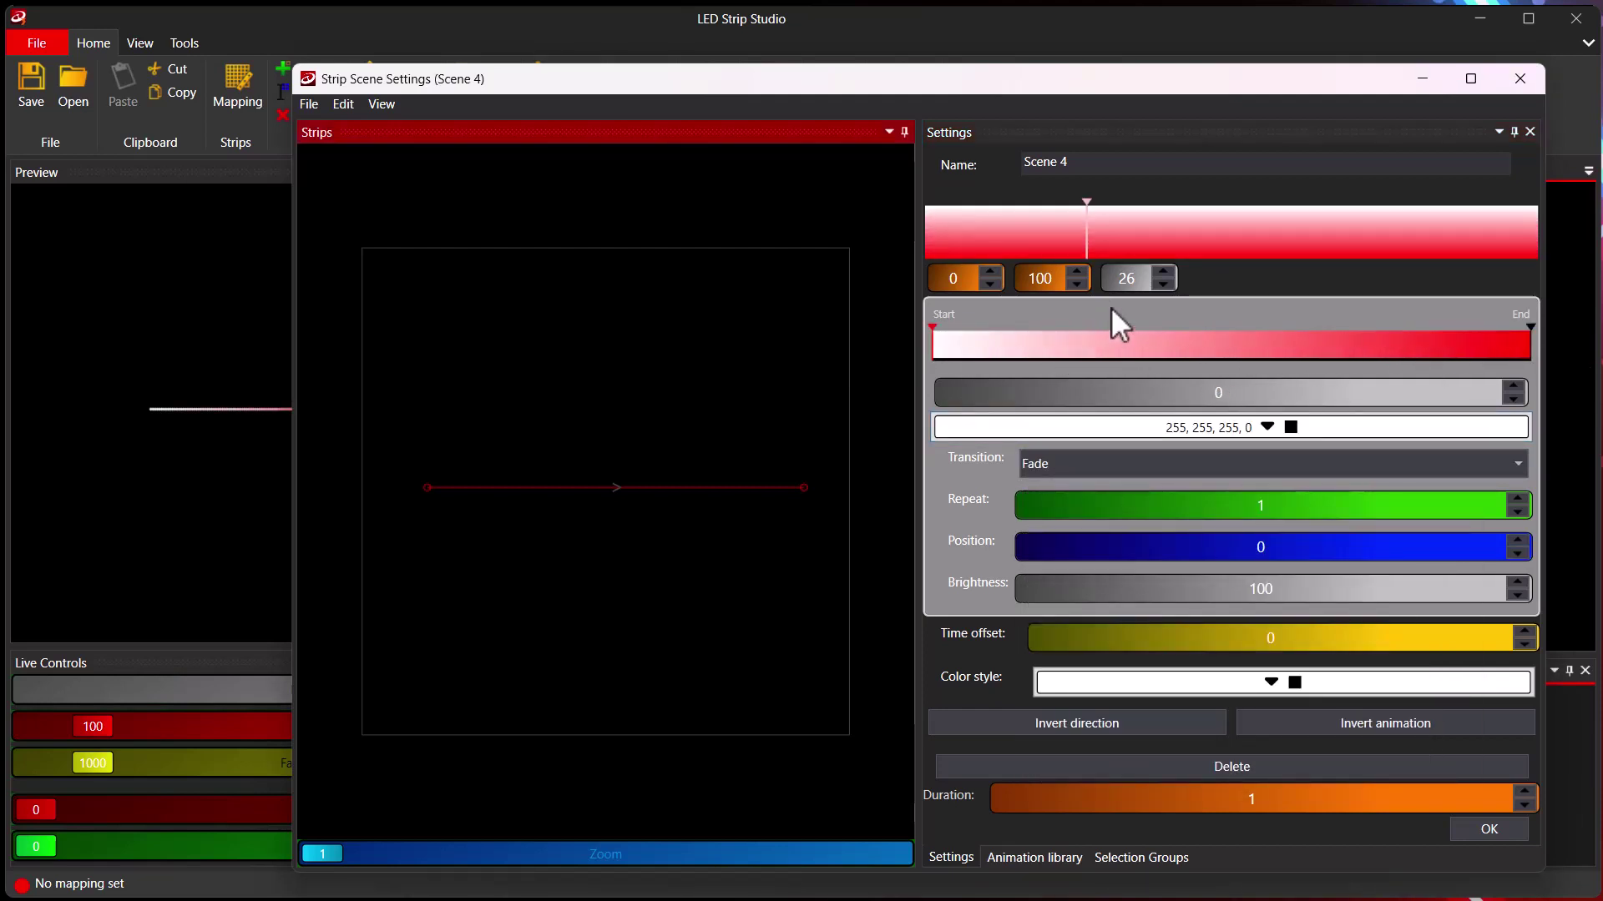
Step: Move the white-red keyframe to the animation's start and add a second keyframe at 50
left_click_drag(1080, 237, 1012, 229)
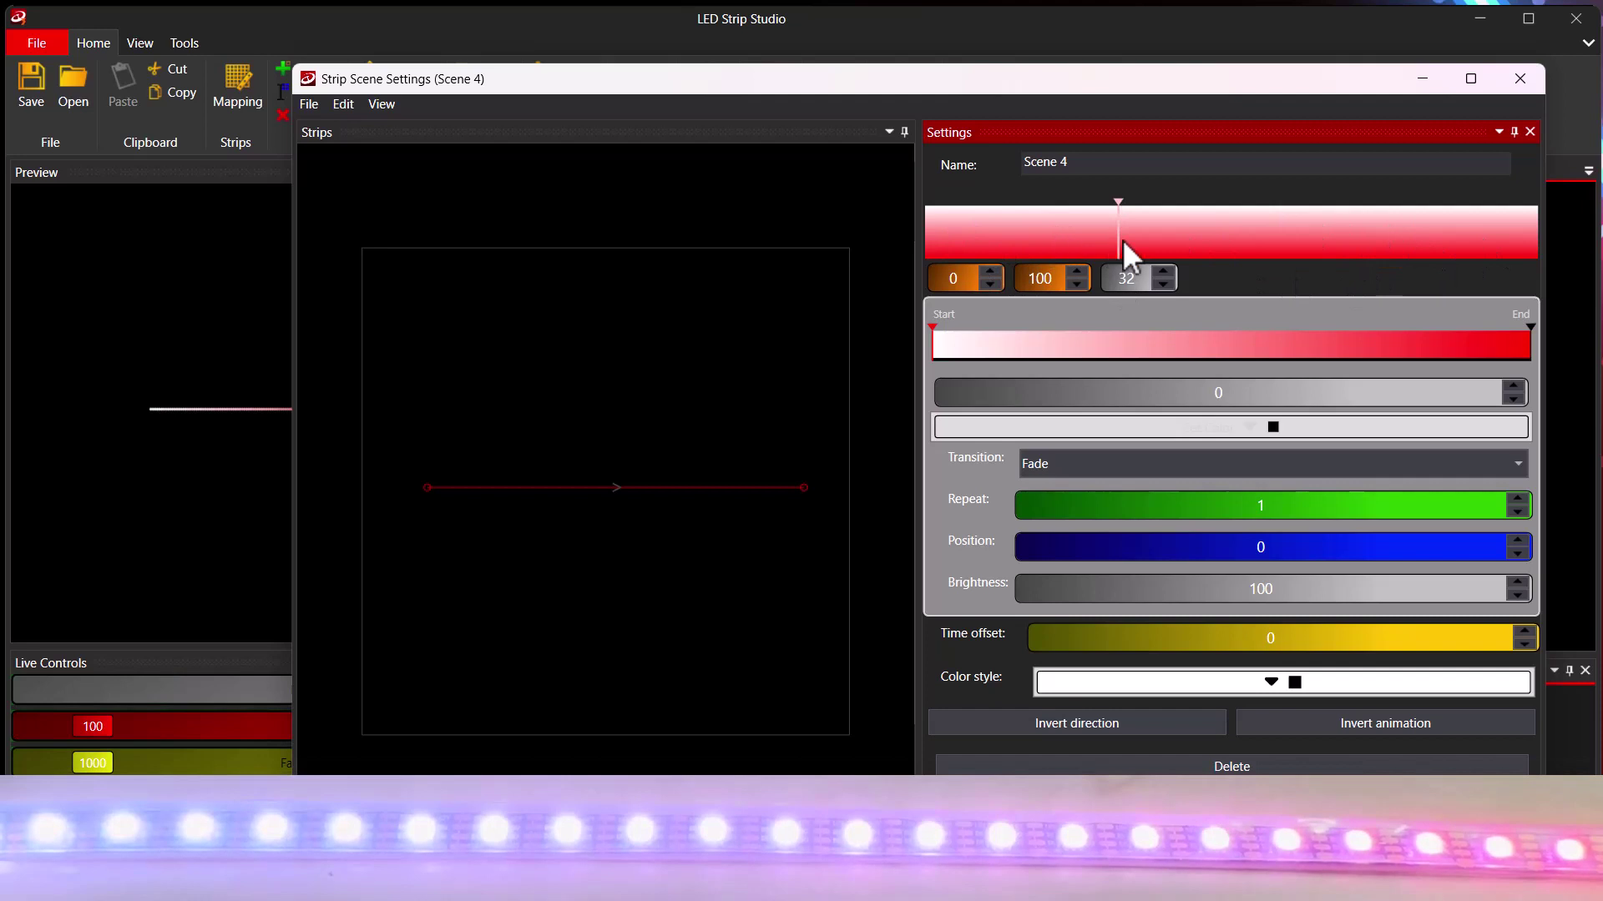
mouse_move(1120, 242)
left_mouse_down()
mouse_move(1306, 243)
mouse_move(937, 228)
mouse_move(948, 236)
mouse_move(923, 243)
mouse_move(941, 239)
left_mouse_up()
left_click(1224, 223)
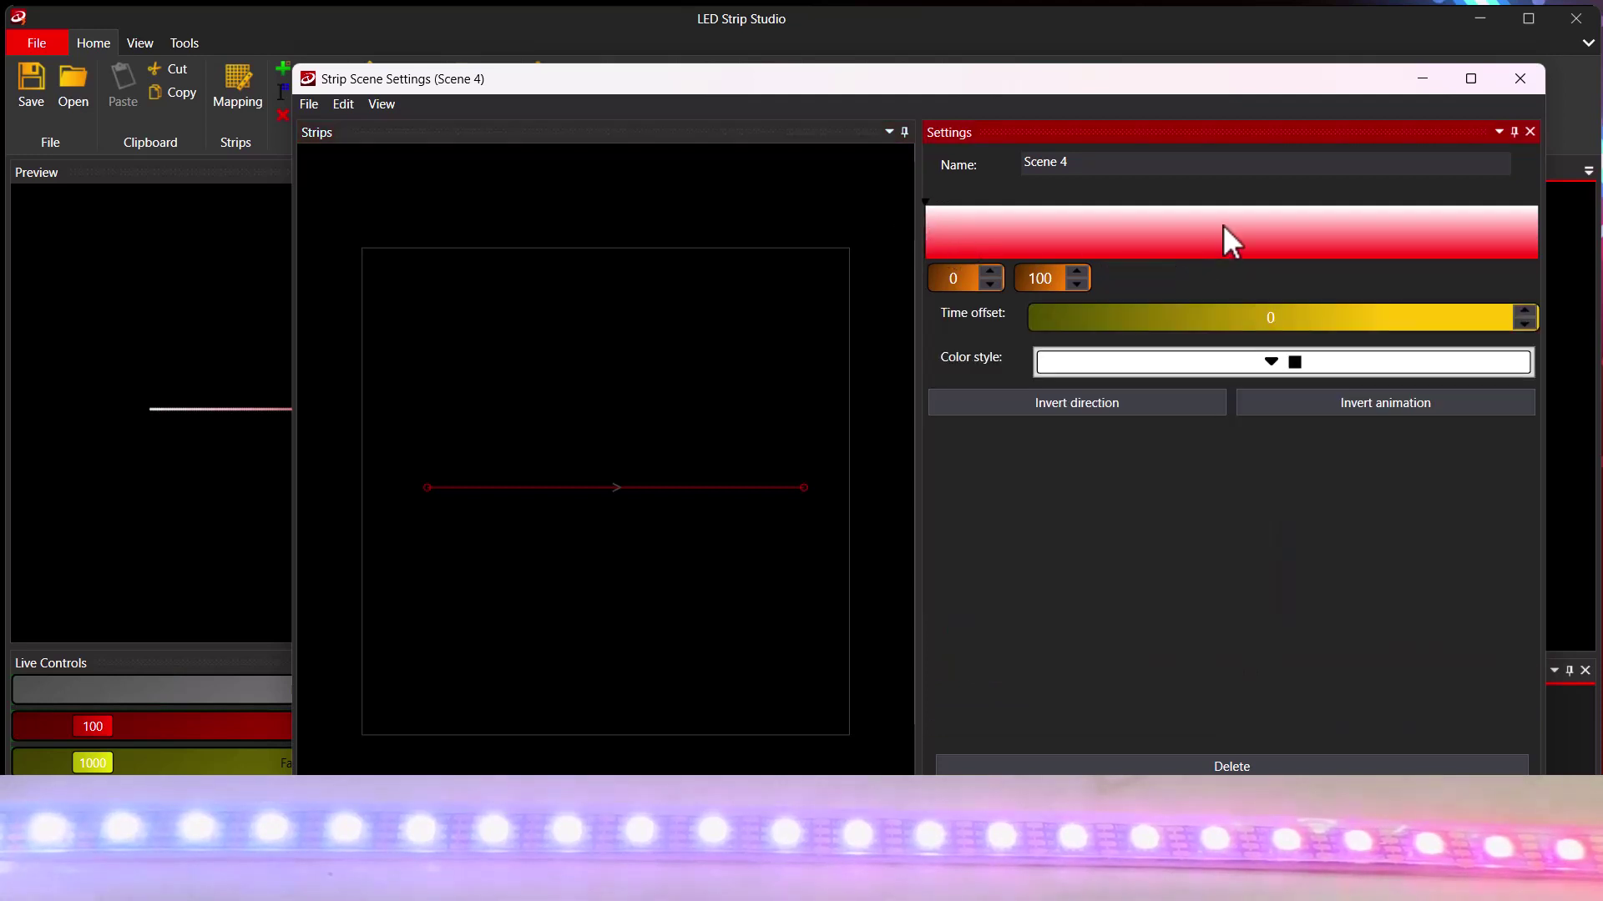
mouse_move(1224, 224)
left_mouse_down()
mouse_move(1145, 222)
mouse_move(1232, 222)
left_mouse_up()
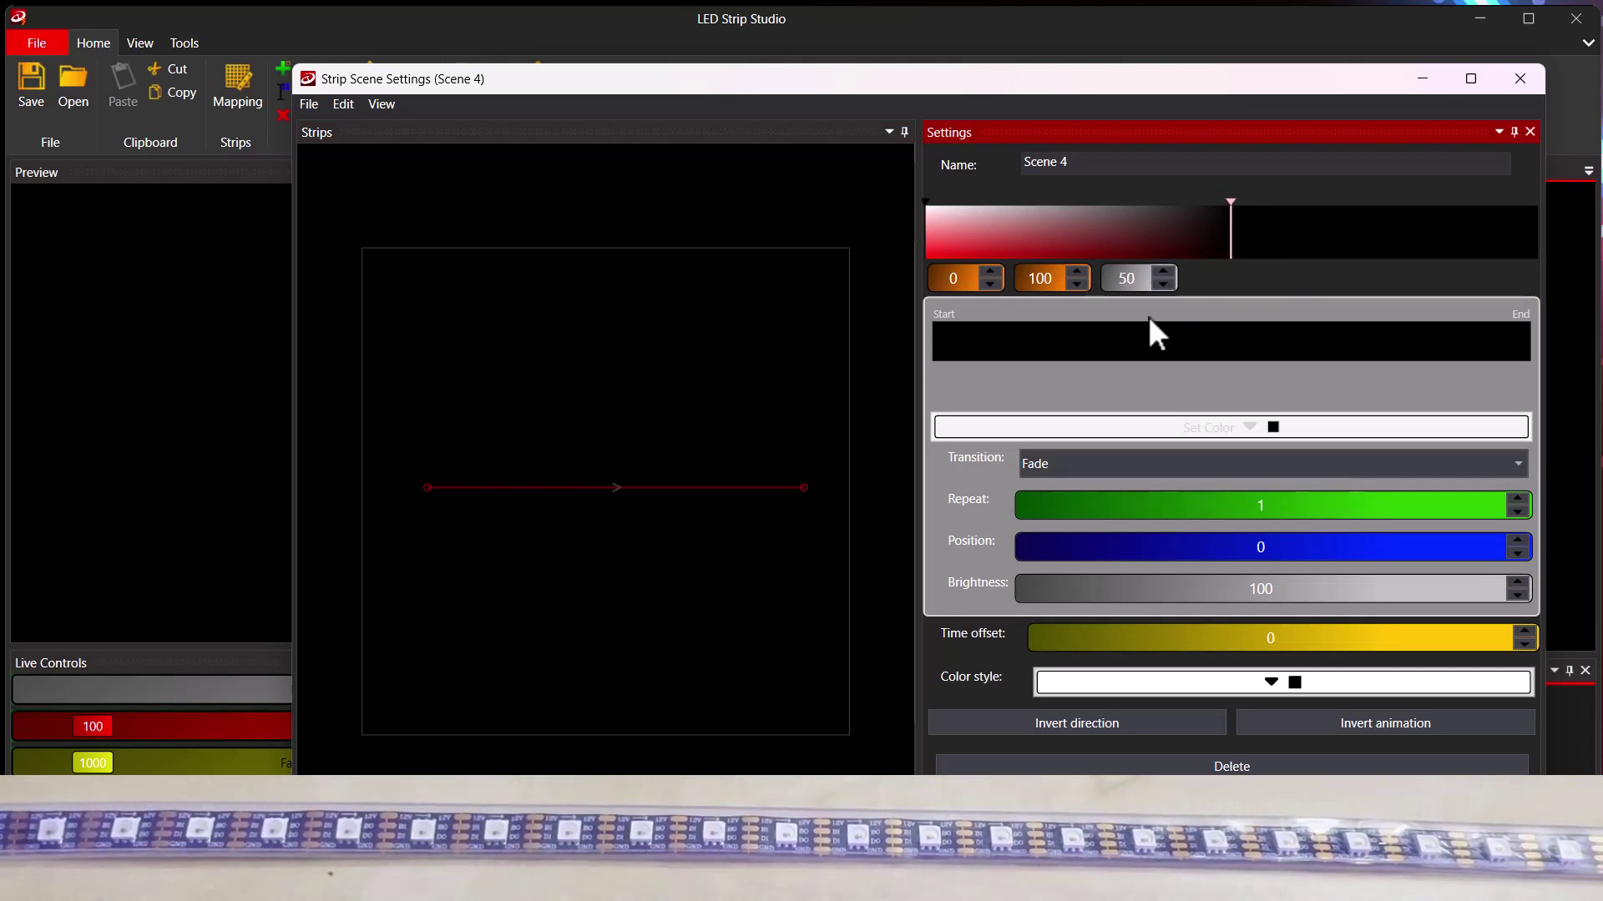
Step: Give the keyframe at 50 a blue-to-green fade, with the blue point at 0 and the green point at 100
left_click(994, 342)
left_click(1102, 429)
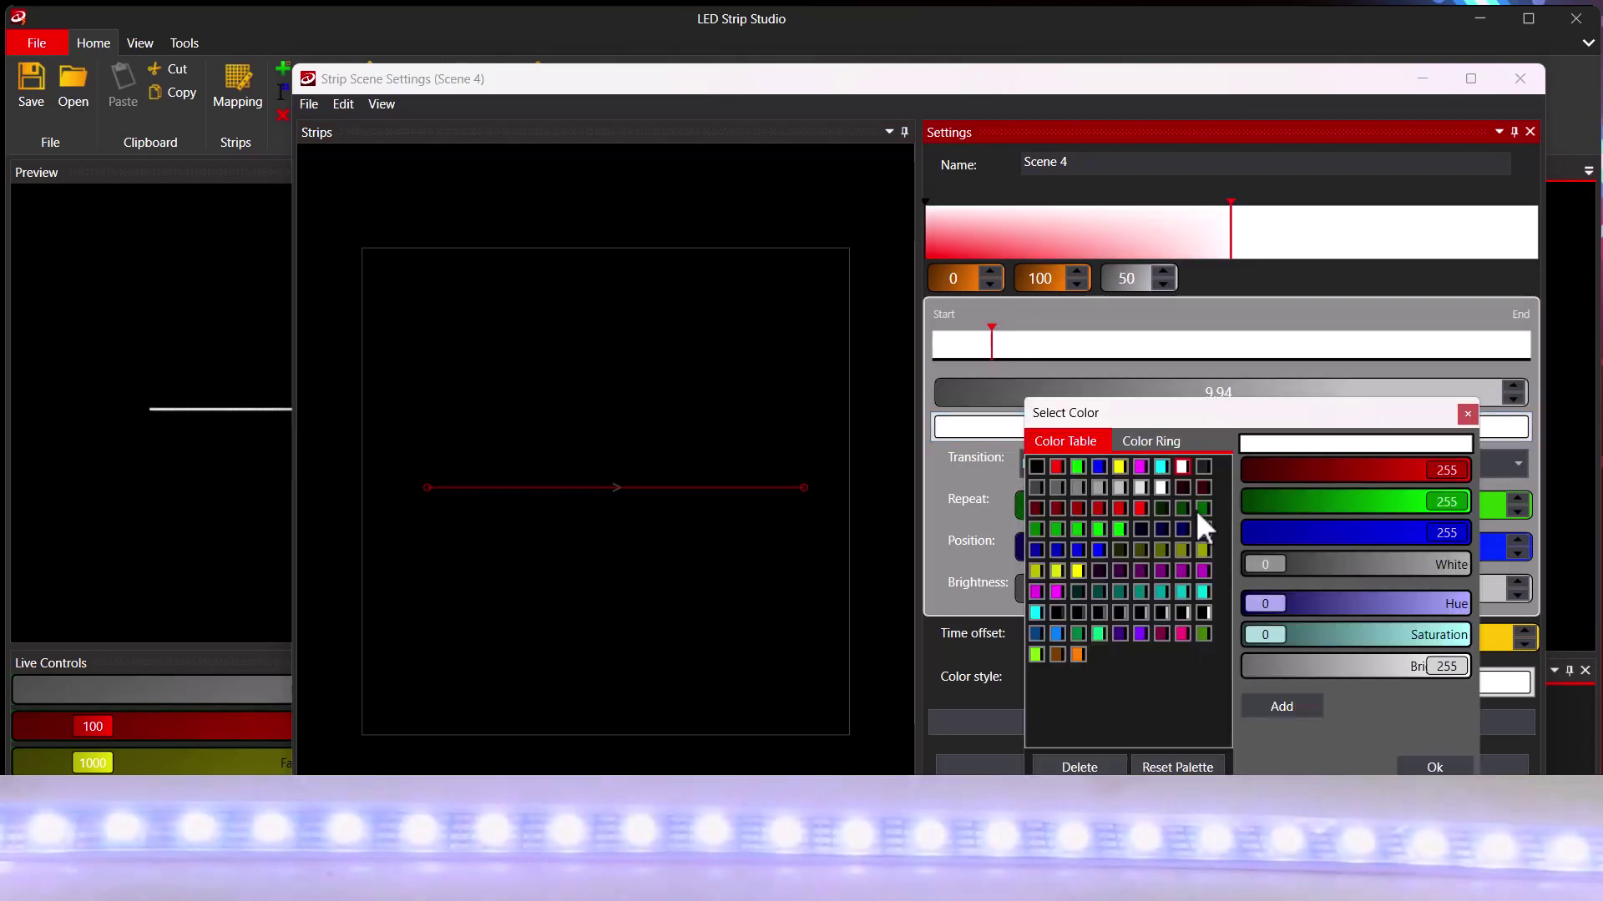
left_click(1098, 466)
left_click(1384, 341)
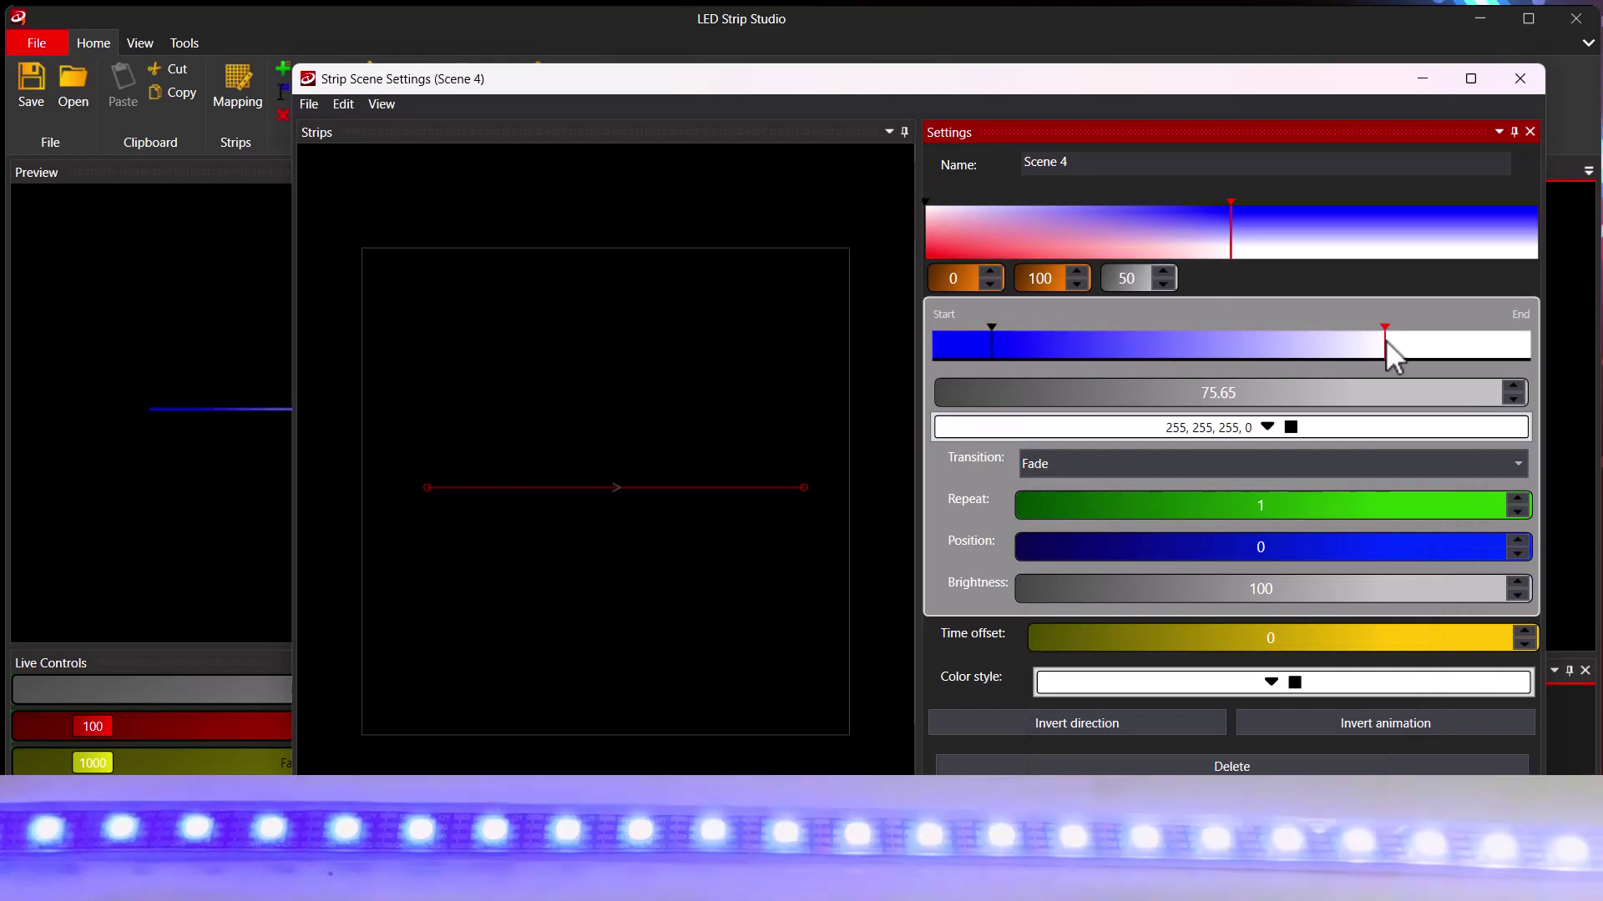
left_click(1259, 432)
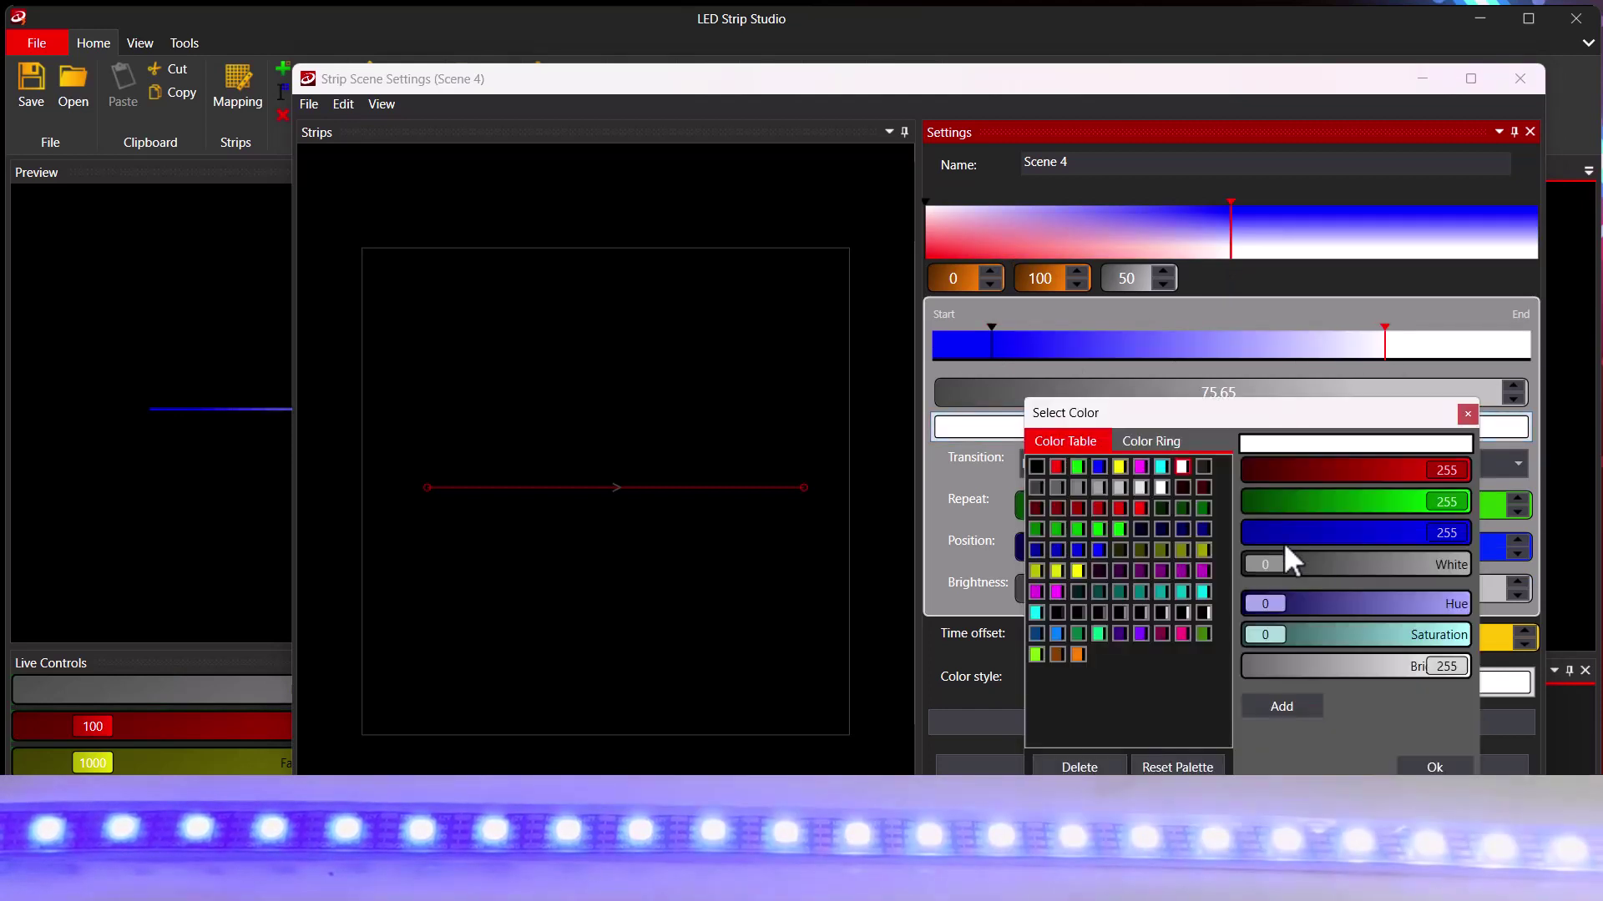
left_click(1078, 469)
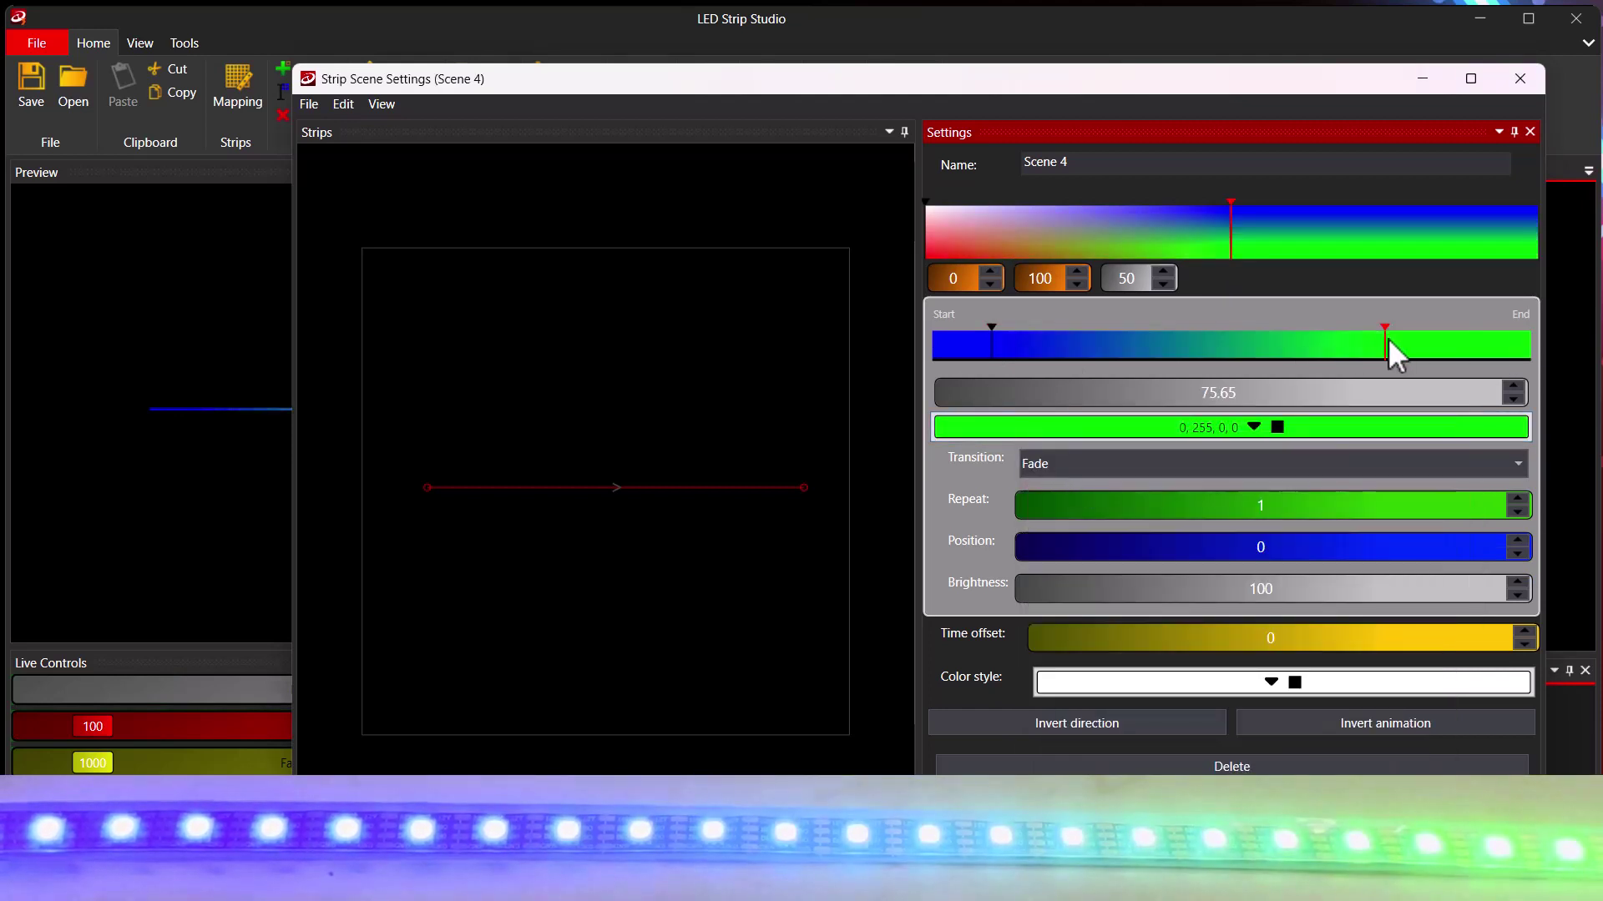
left_click_drag(1385, 338, 1482, 347)
left_click_drag(995, 349, 858, 344)
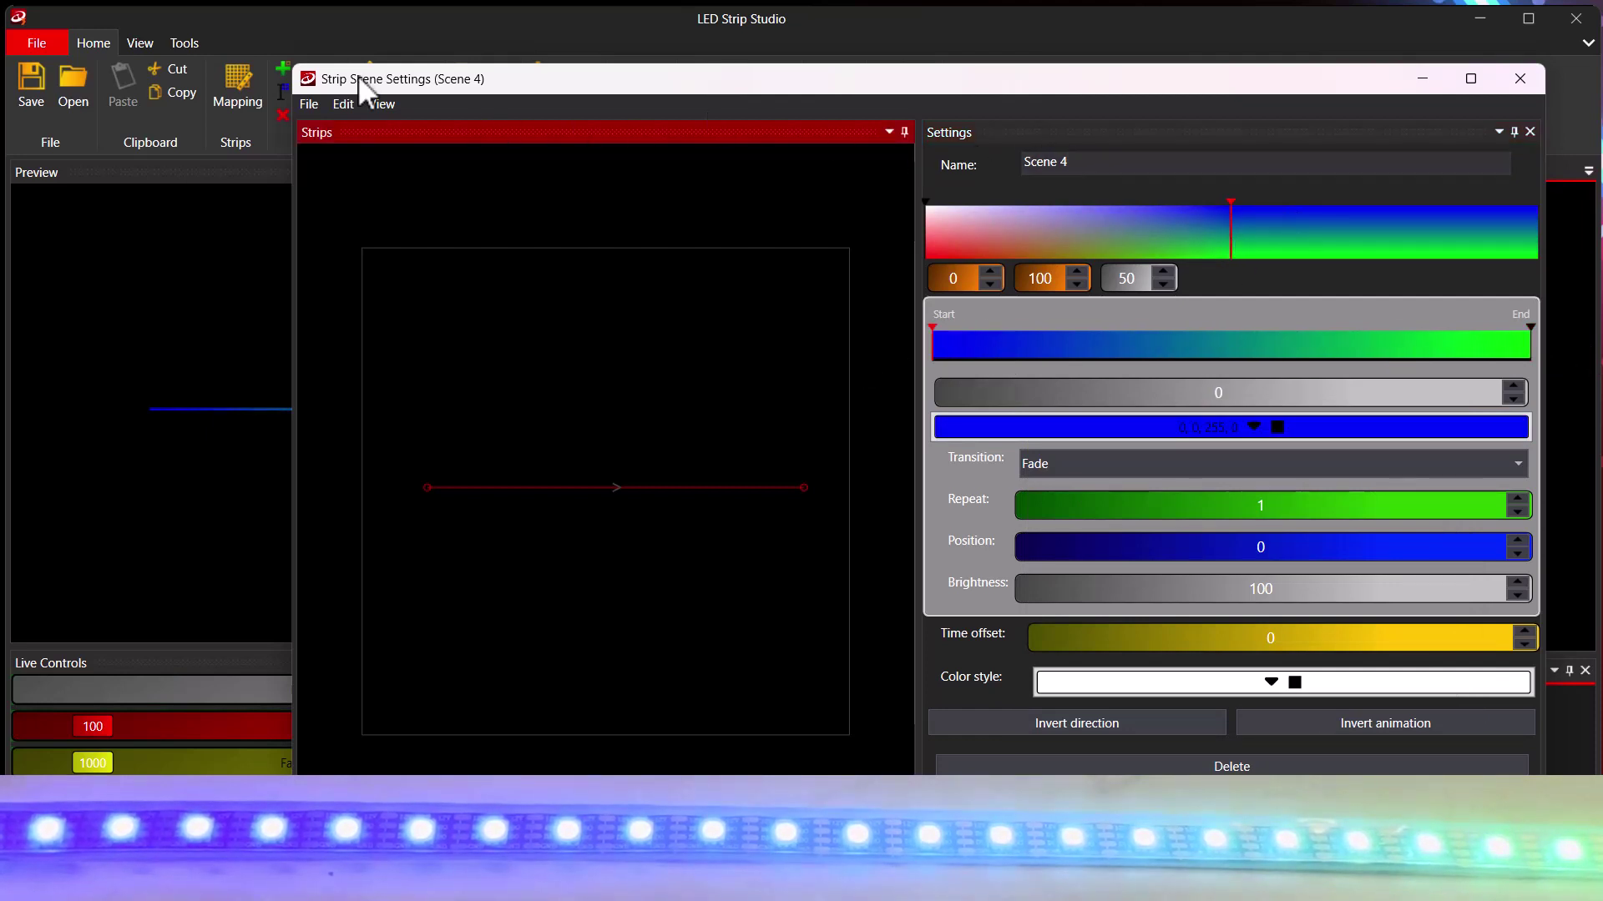
Step: Narrow the scene settings window to uncover the preview and move the blue-green keyframe to the animation's end
left_click_drag(289, 62, 554, 65)
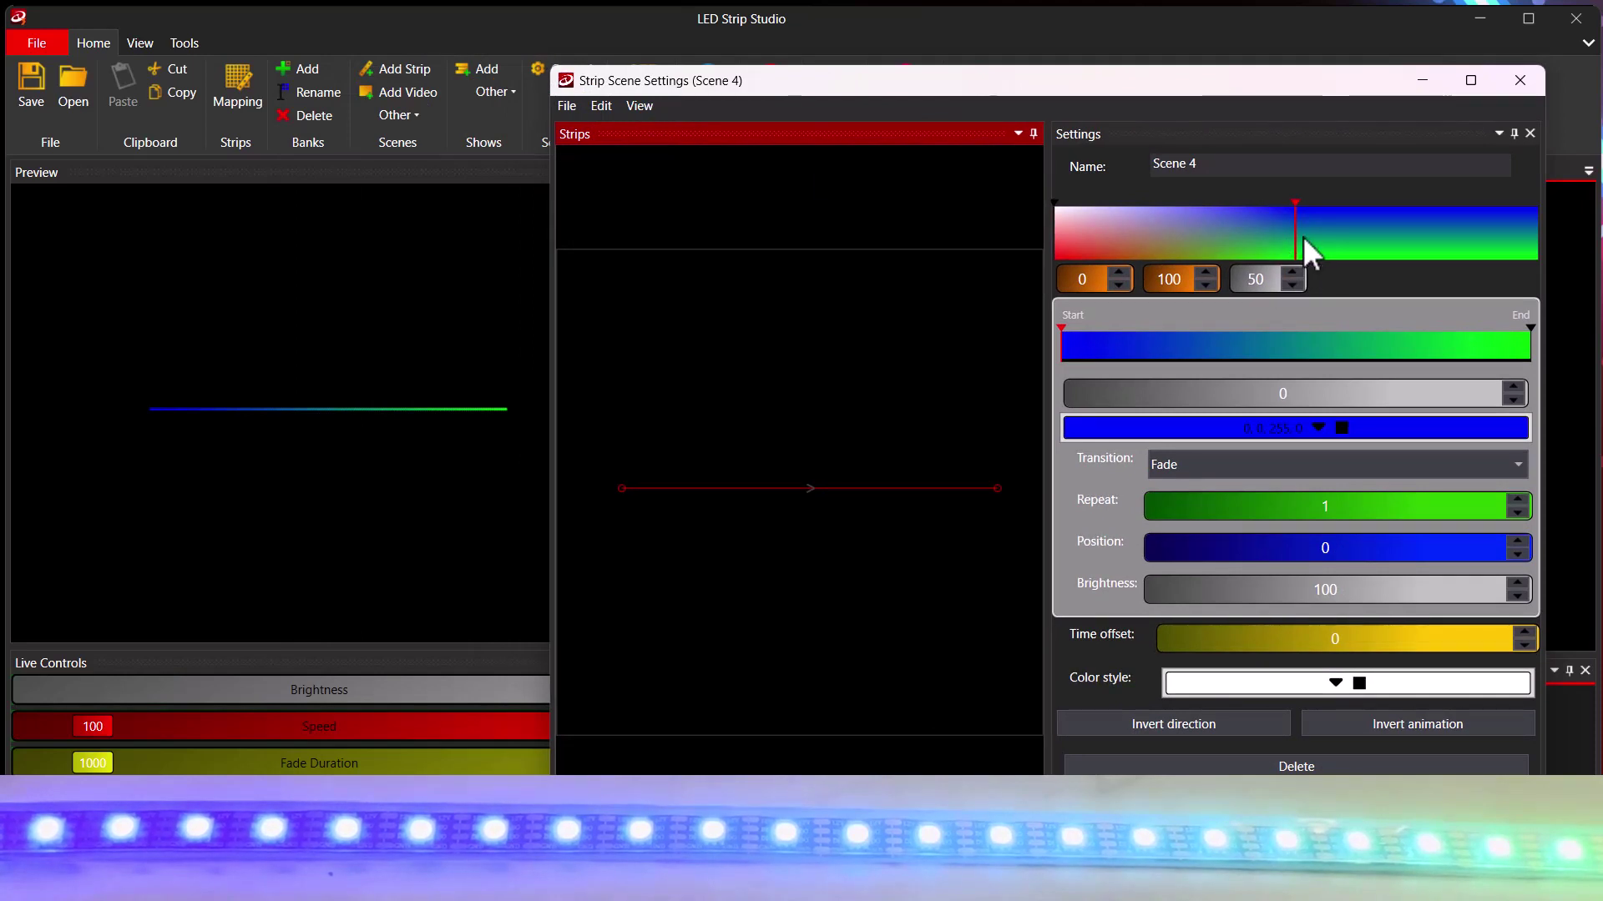
mouse_move(1302, 236)
left_mouse_down()
mouse_move(1258, 232)
mouse_move(1558, 237)
left_mouse_up()
left_click(1344, 237)
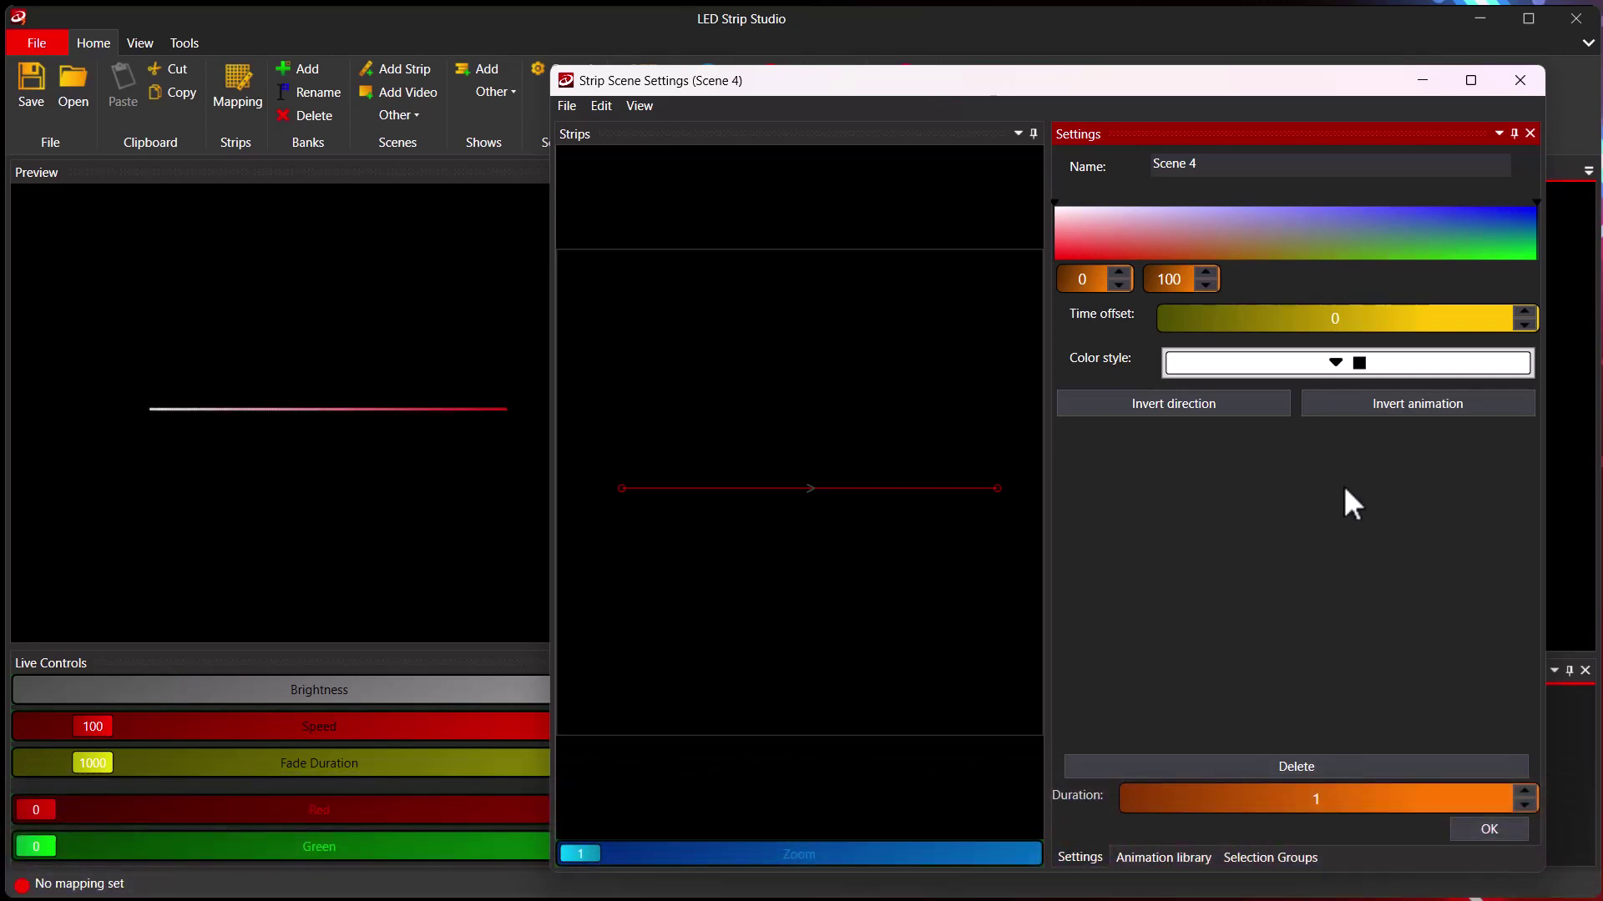
Step: Set the fourth scene's duration to 3
double_click(1327, 804)
type("3")
key("Return")
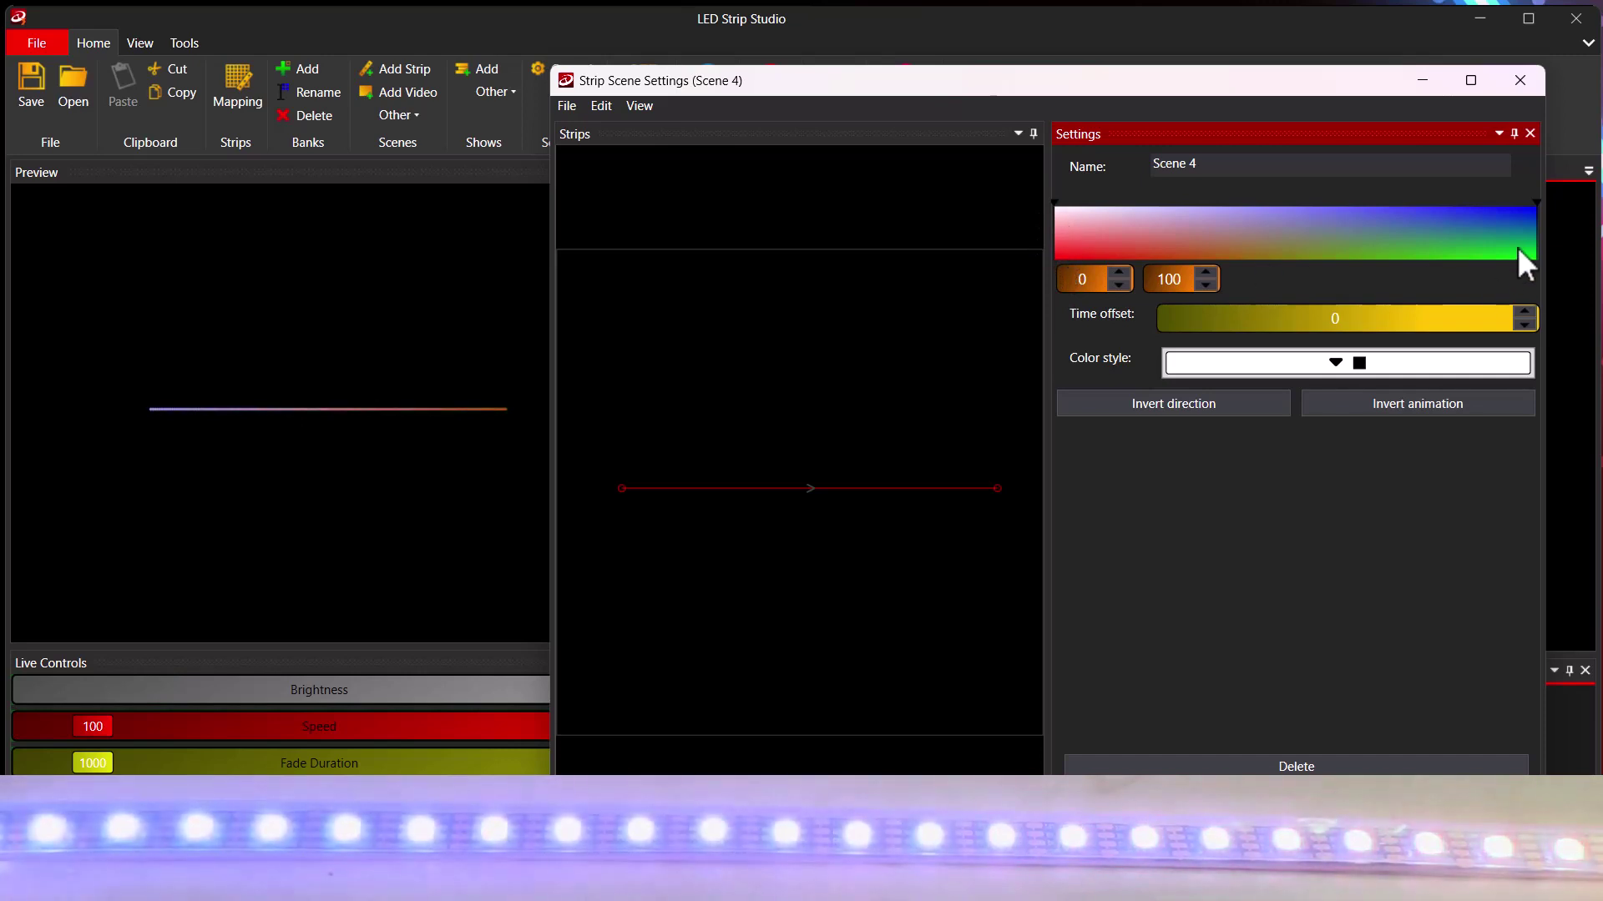
Step: Move the blue-green keyframe to 50 and place a copy of the white-red keyframe at 100
left_click_drag(1536, 241, 1299, 247)
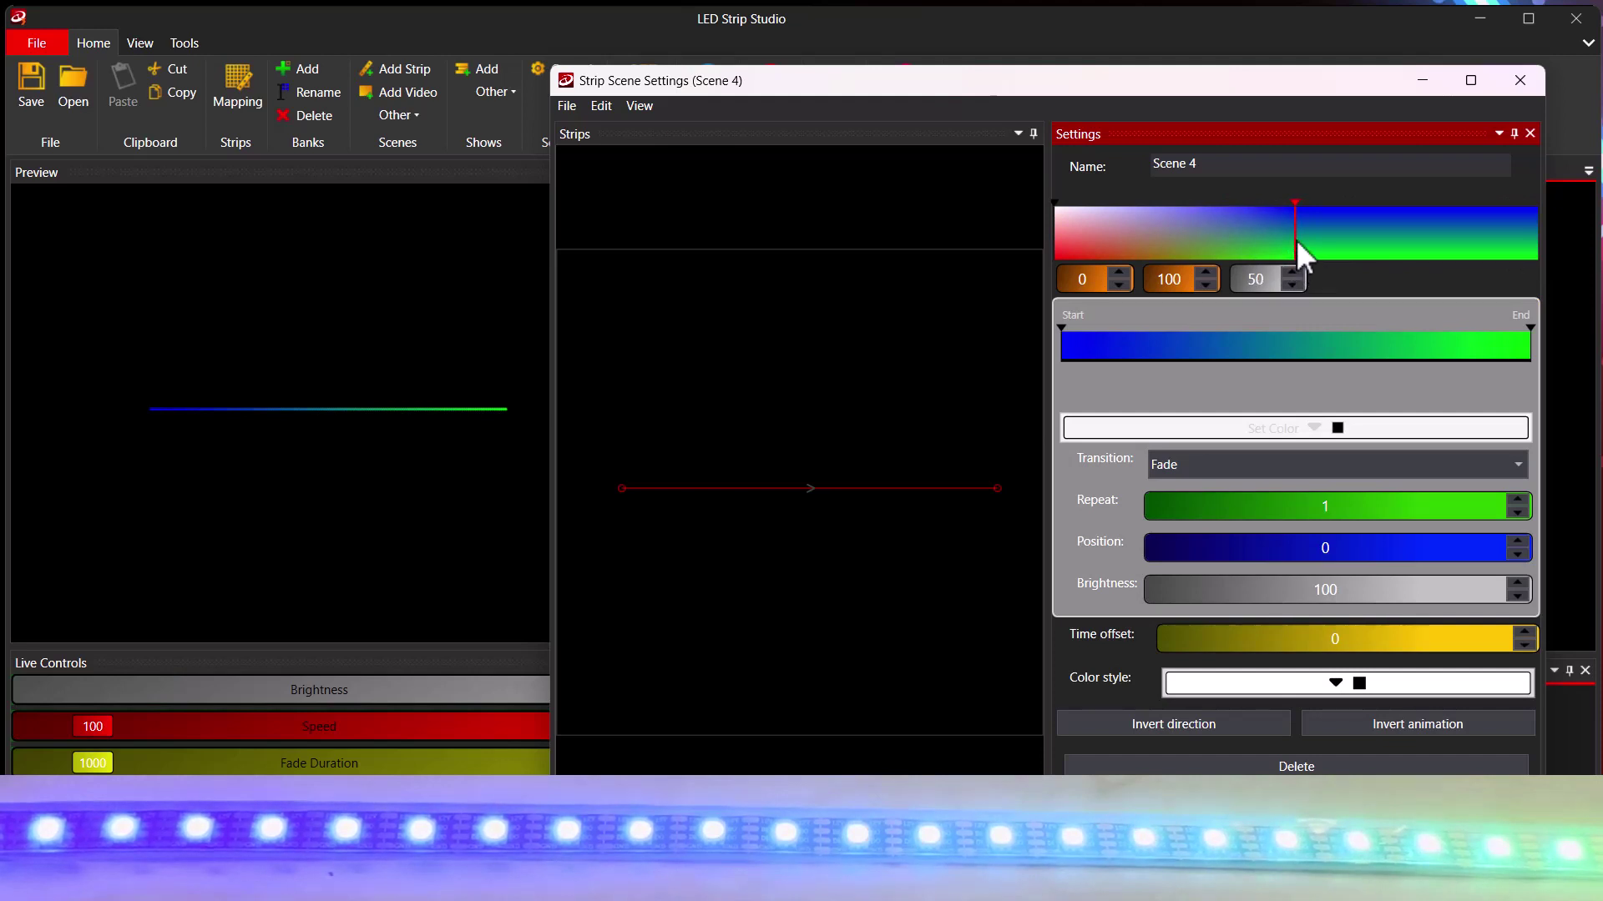
left_click(1057, 224)
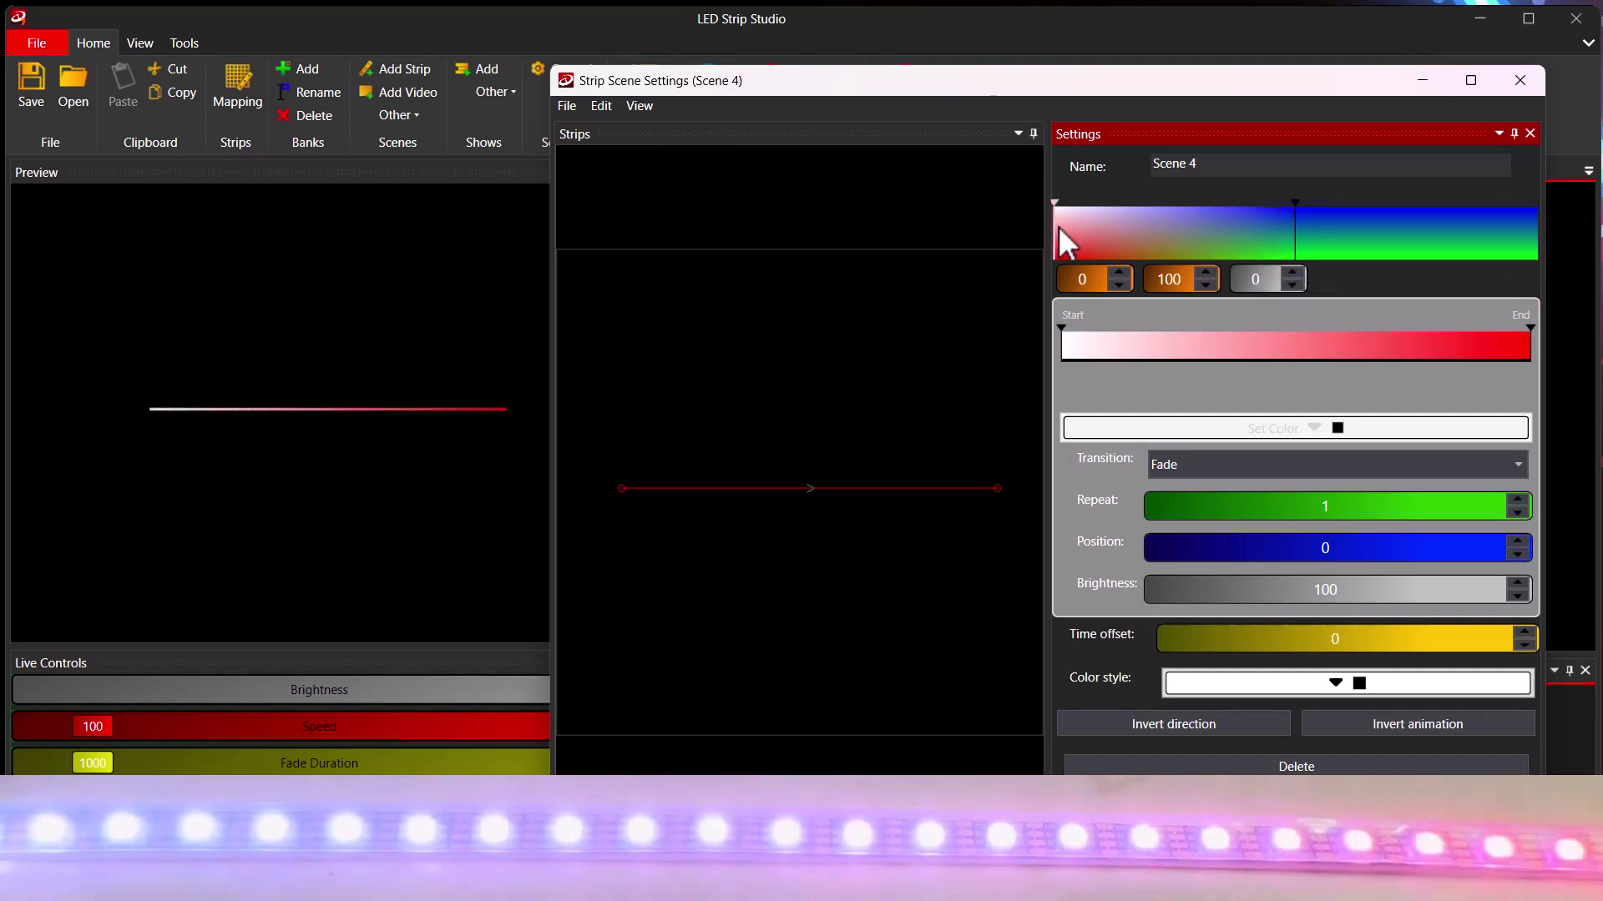
right_click(1058, 226)
left_click(1125, 265)
left_click(1484, 232)
right_click(1485, 233)
left_click(1555, 285)
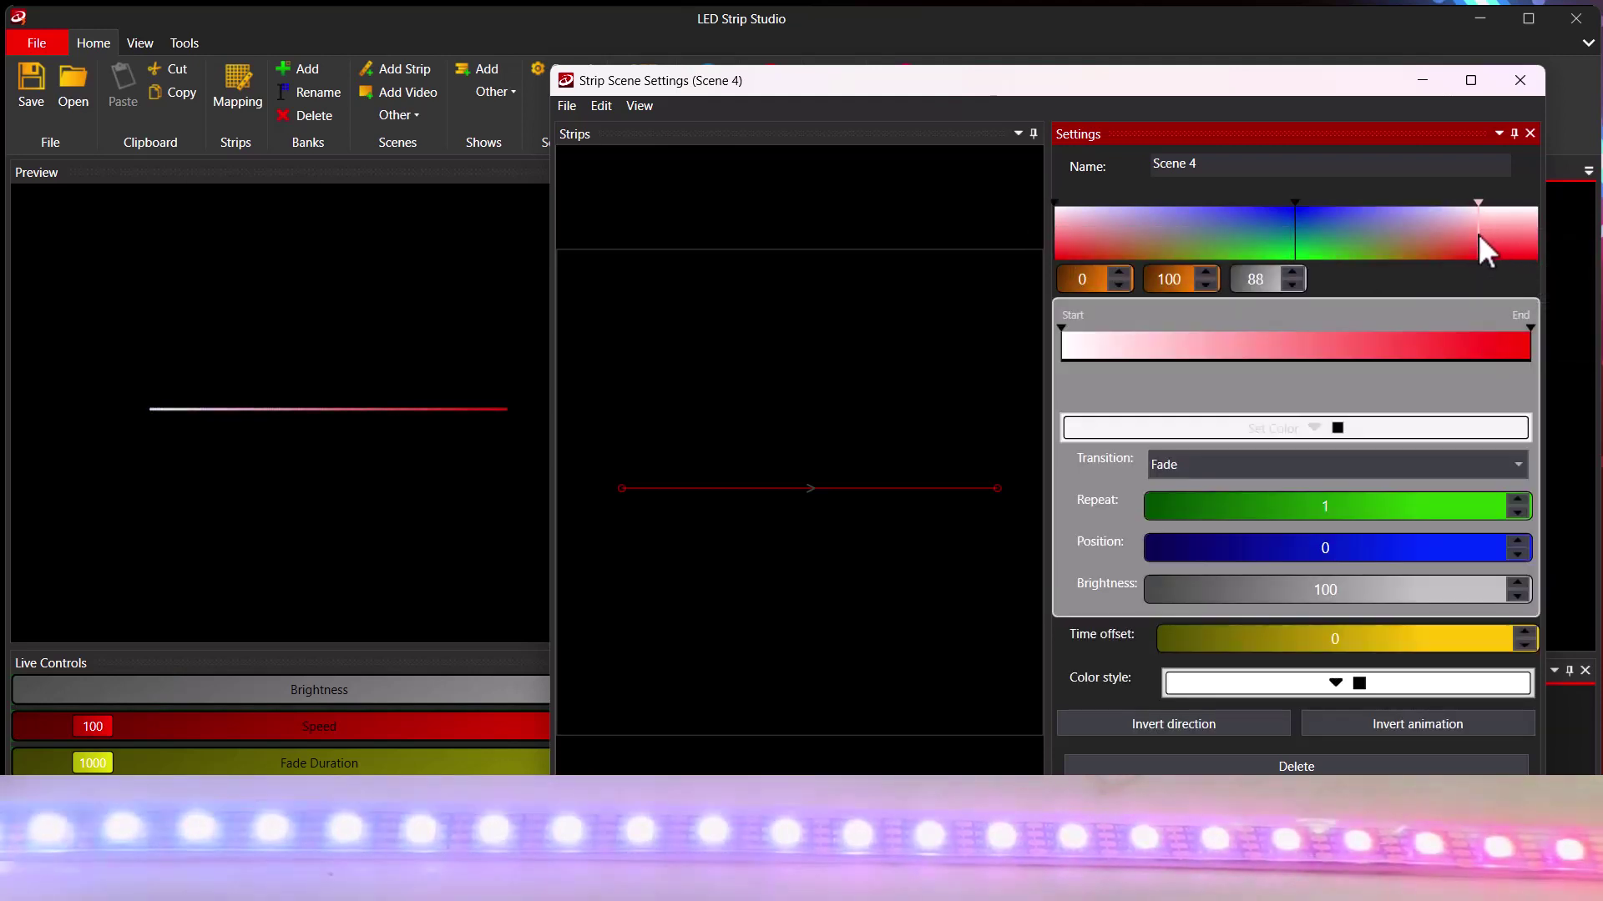
left_click_drag(1479, 234, 1554, 229)
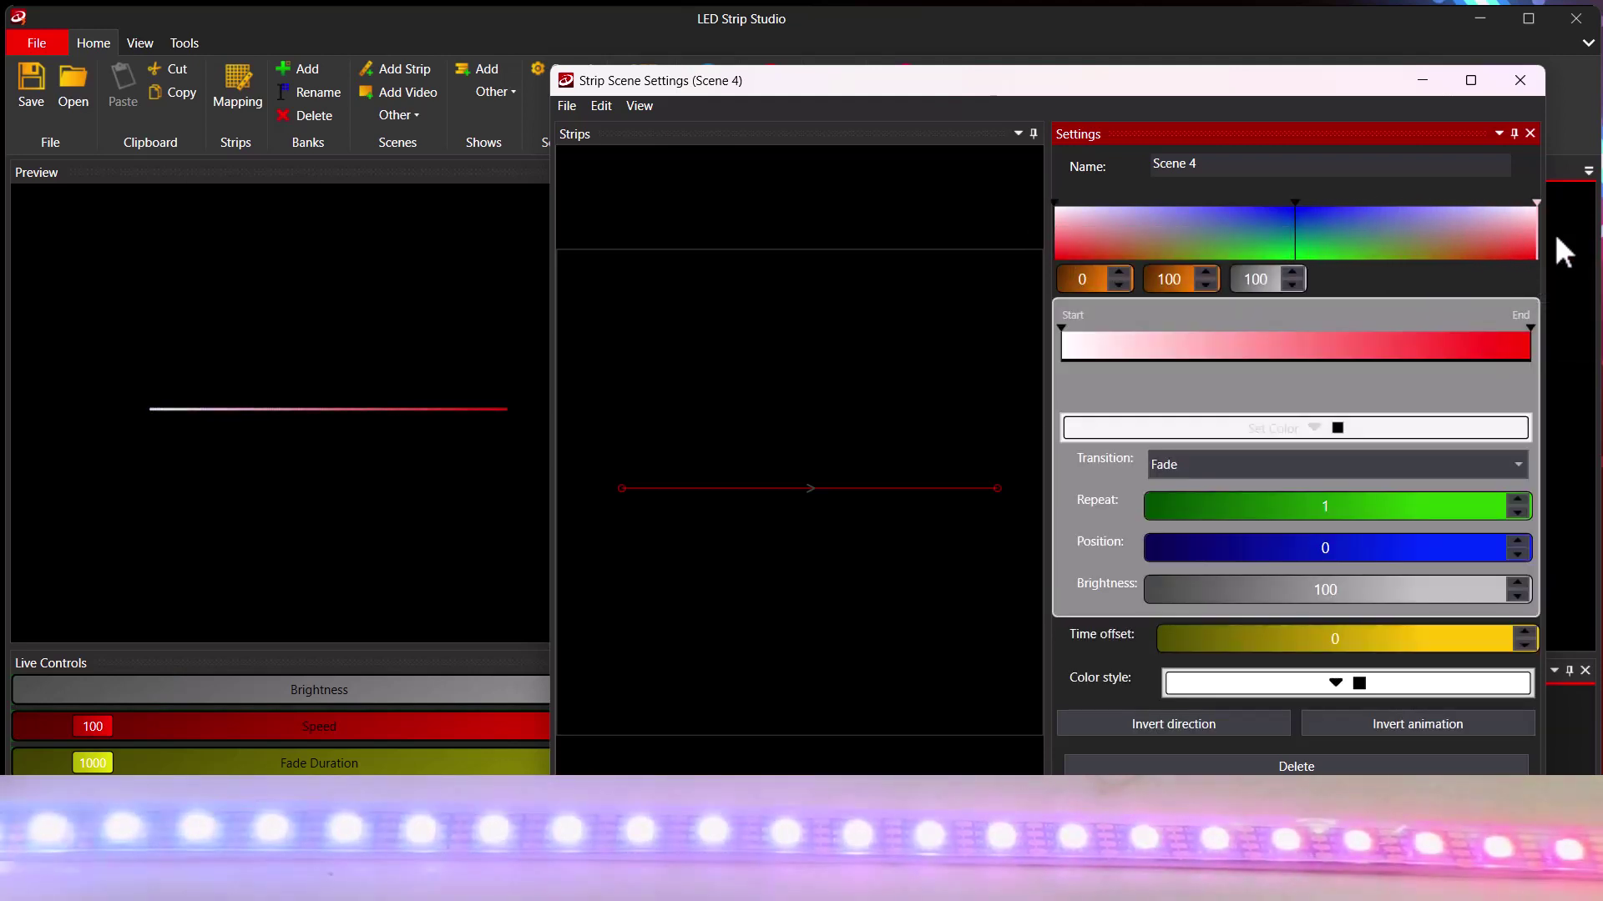
left_click(1420, 228)
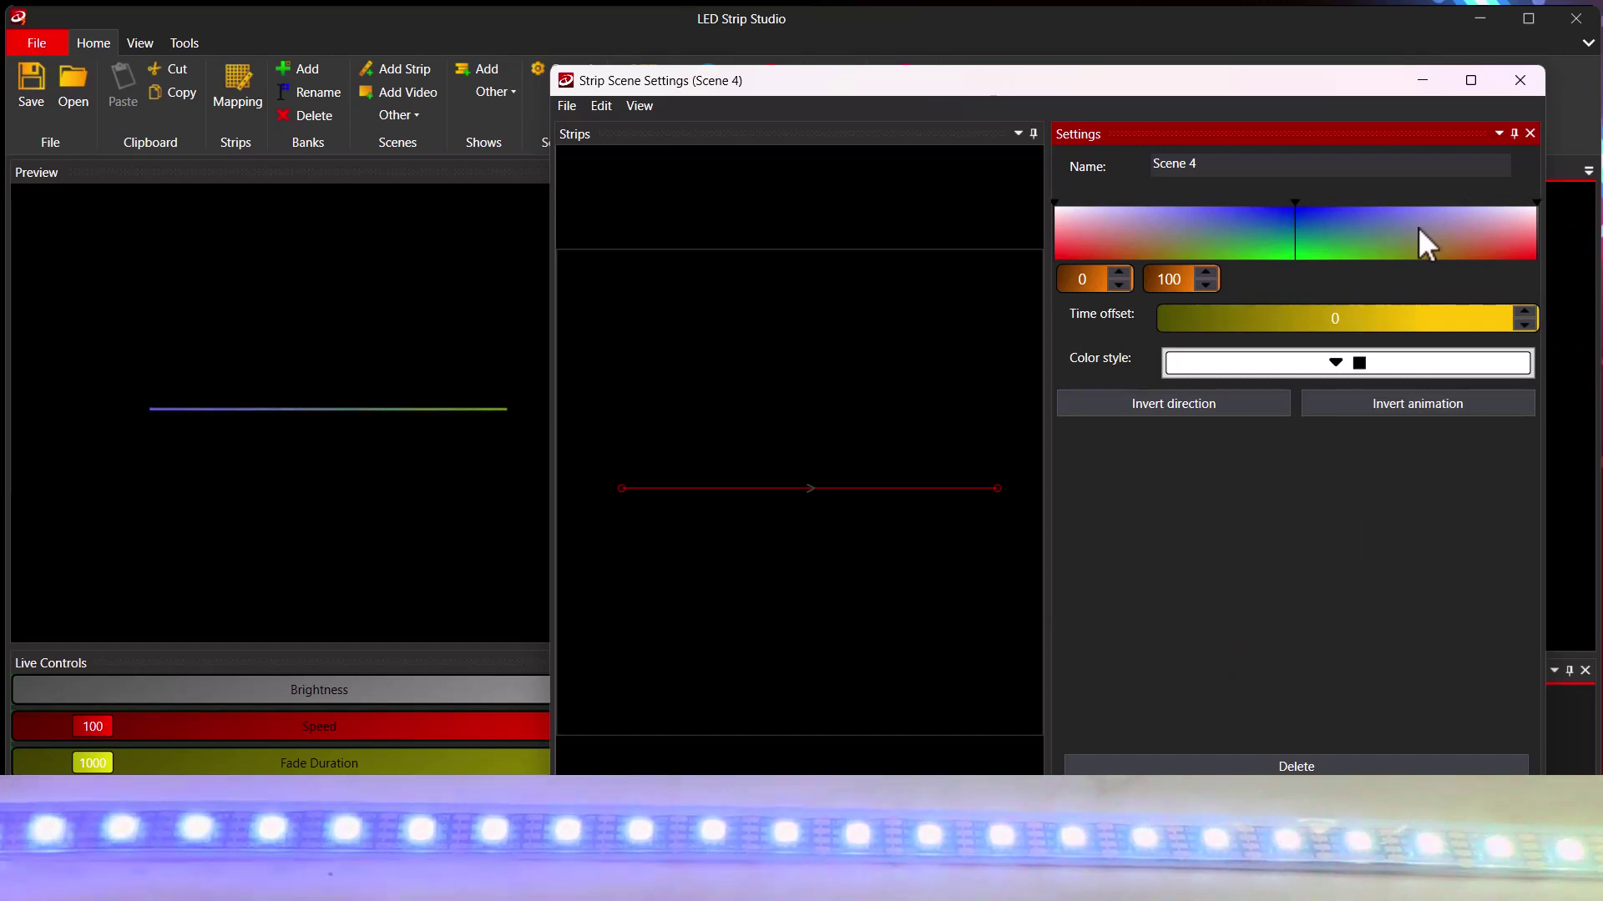
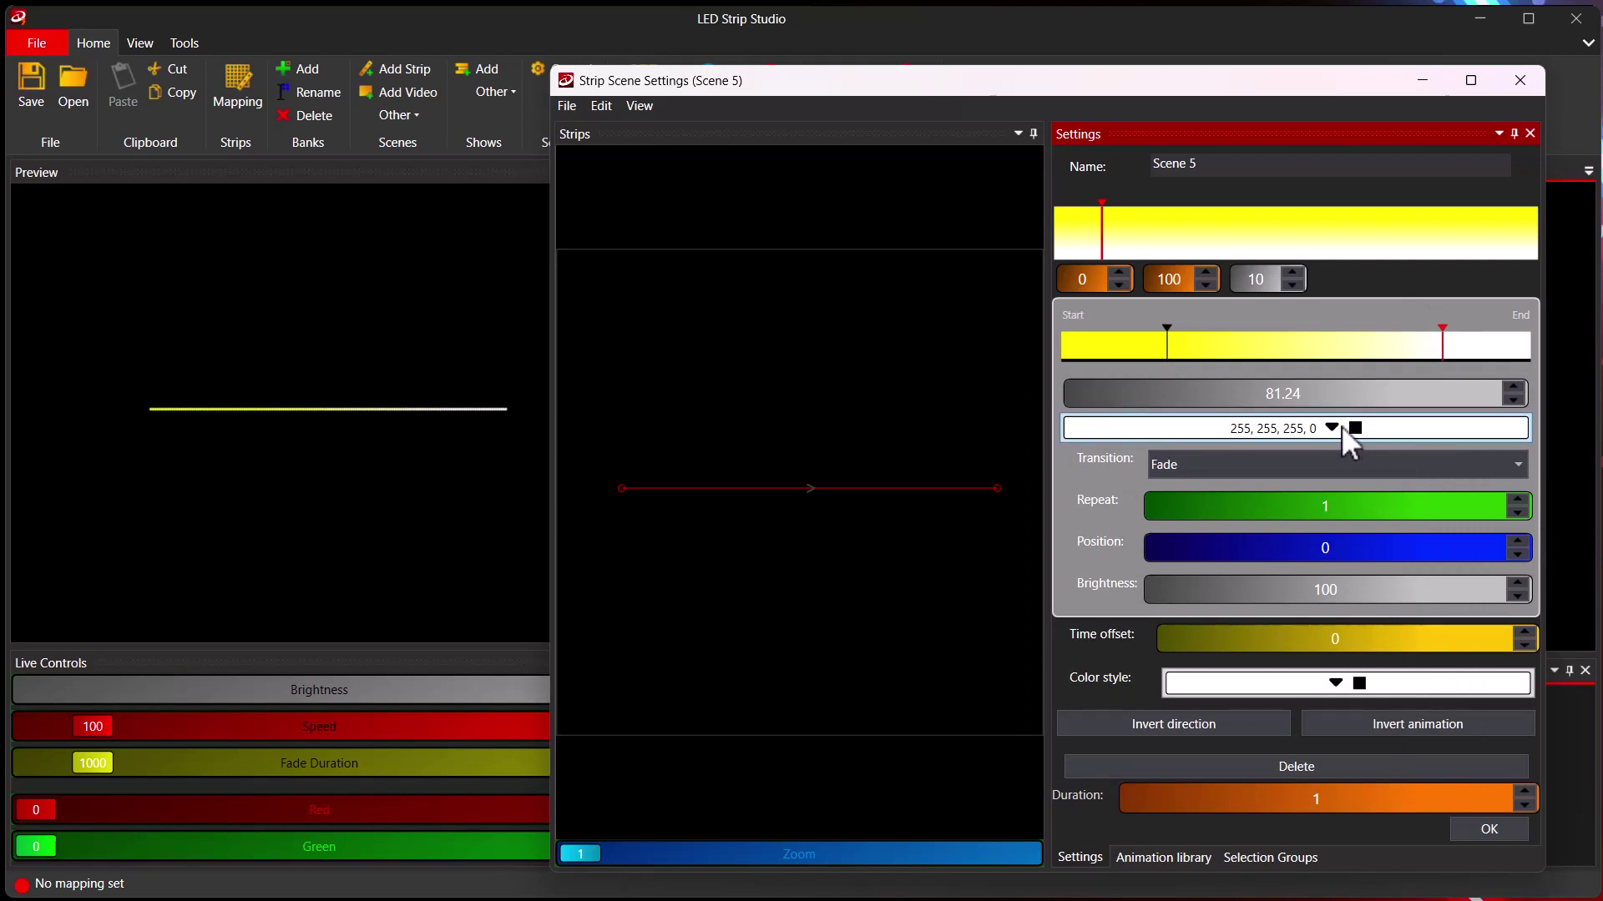
Step: In the fifth scene, recolor the white point blue and spread the yellow and blue points to 0 and 100
left_click(1336, 430)
double_click(1098, 466)
left_click(1174, 346)
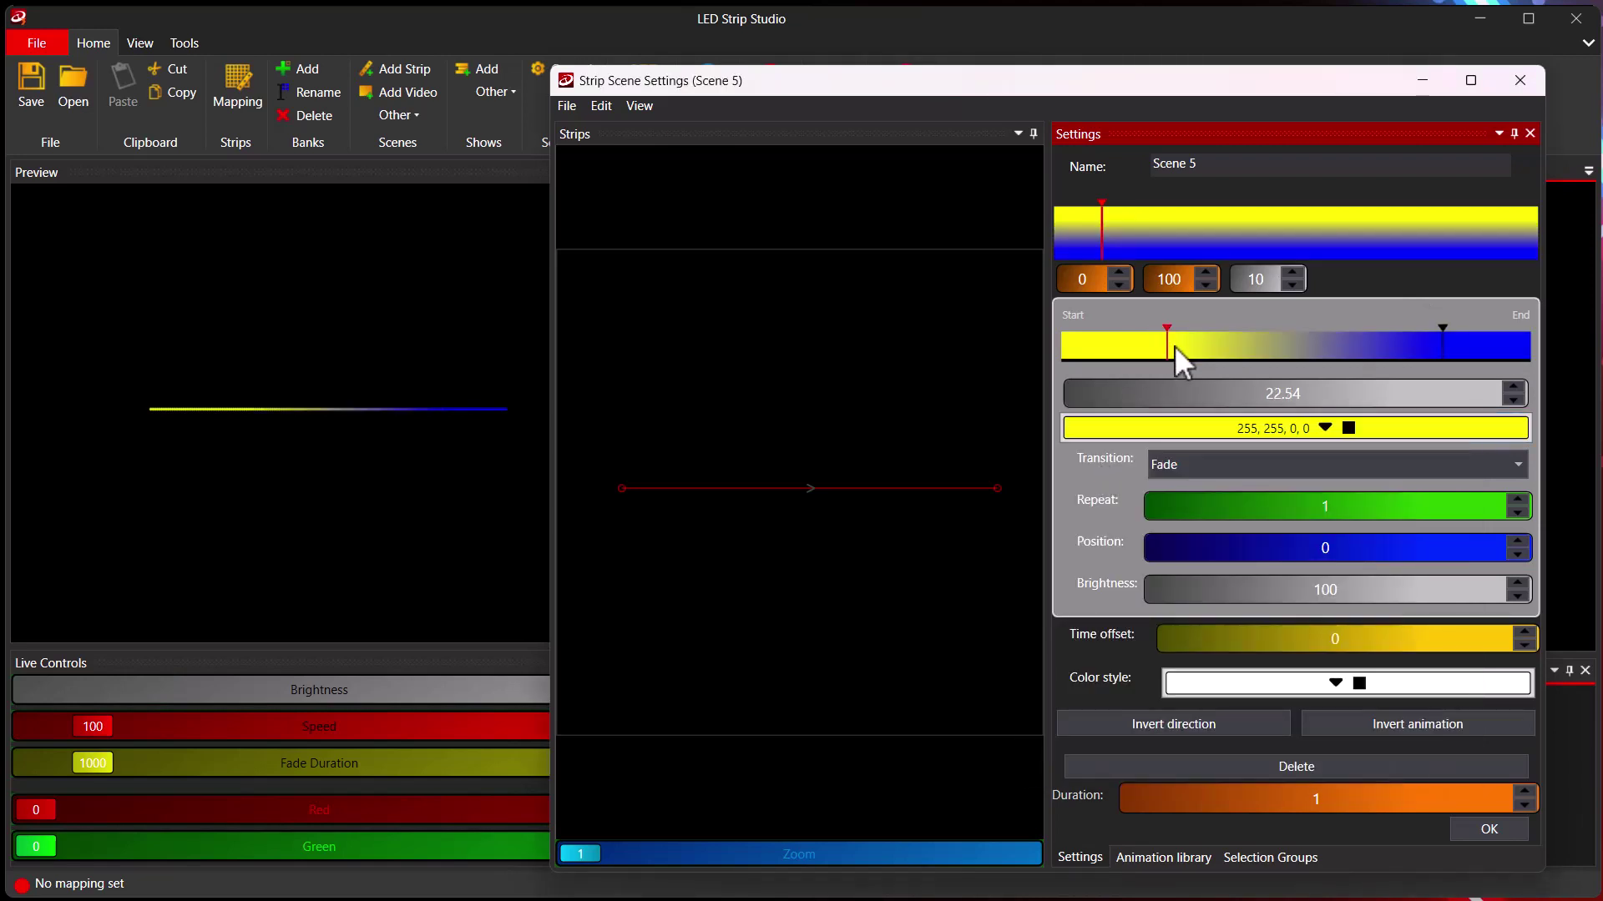
left_click_drag(1174, 346, 1060, 346)
left_click_drag(1442, 349, 1530, 349)
Step: Move the yellow-blue keyframe to the animation's start and place a copy of it at 100
left_click_drag(1105, 237, 1139, 232)
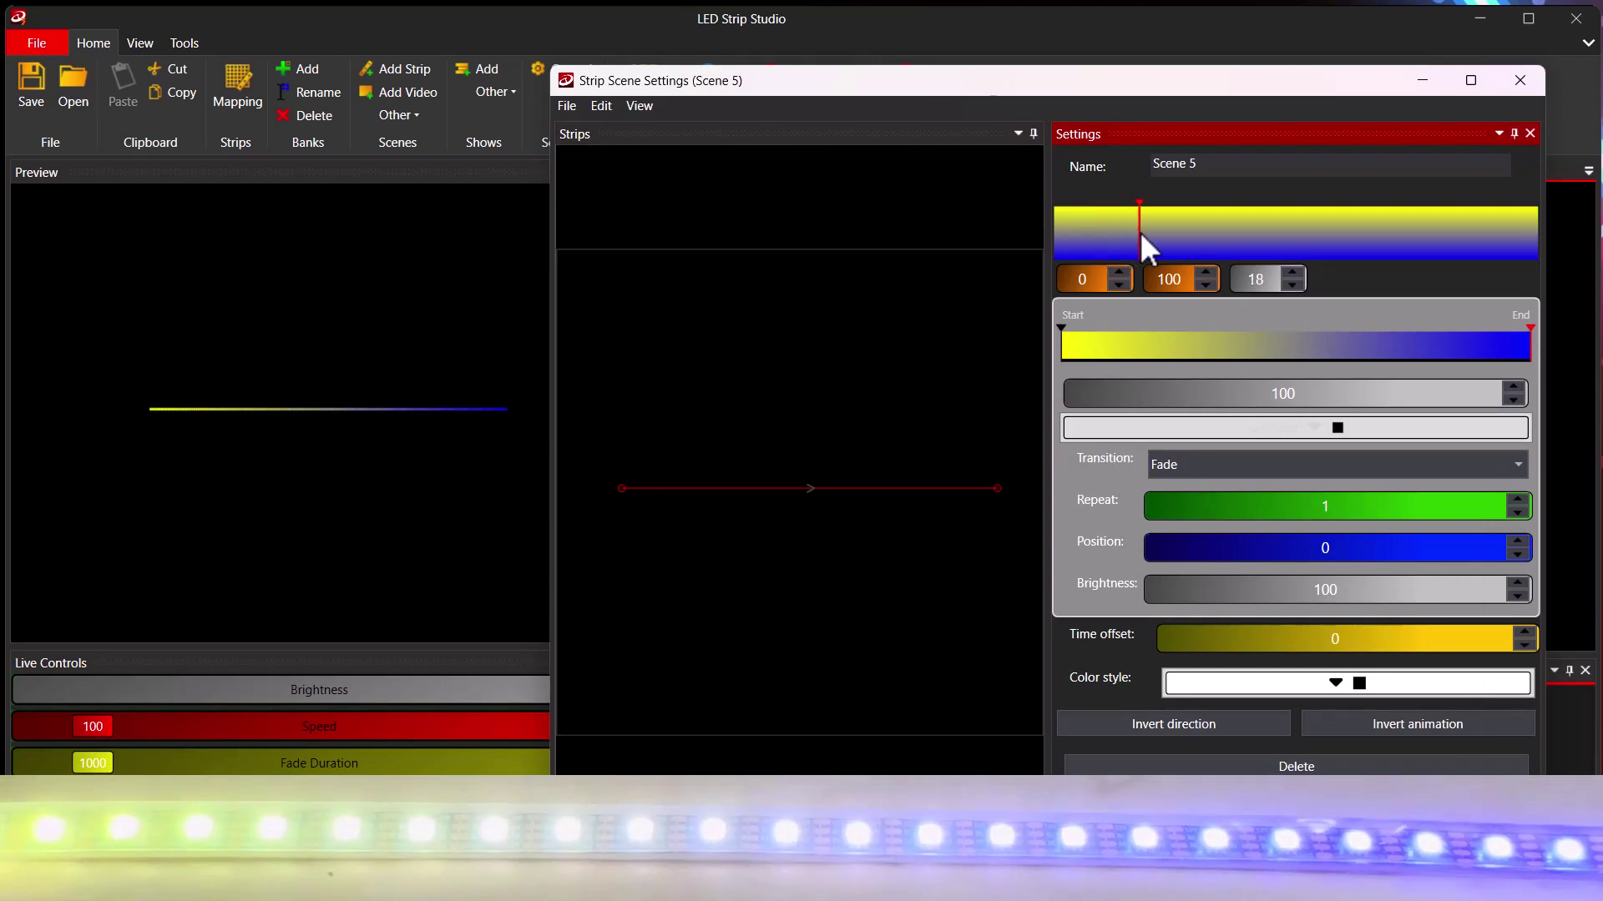
right_click(1054, 233)
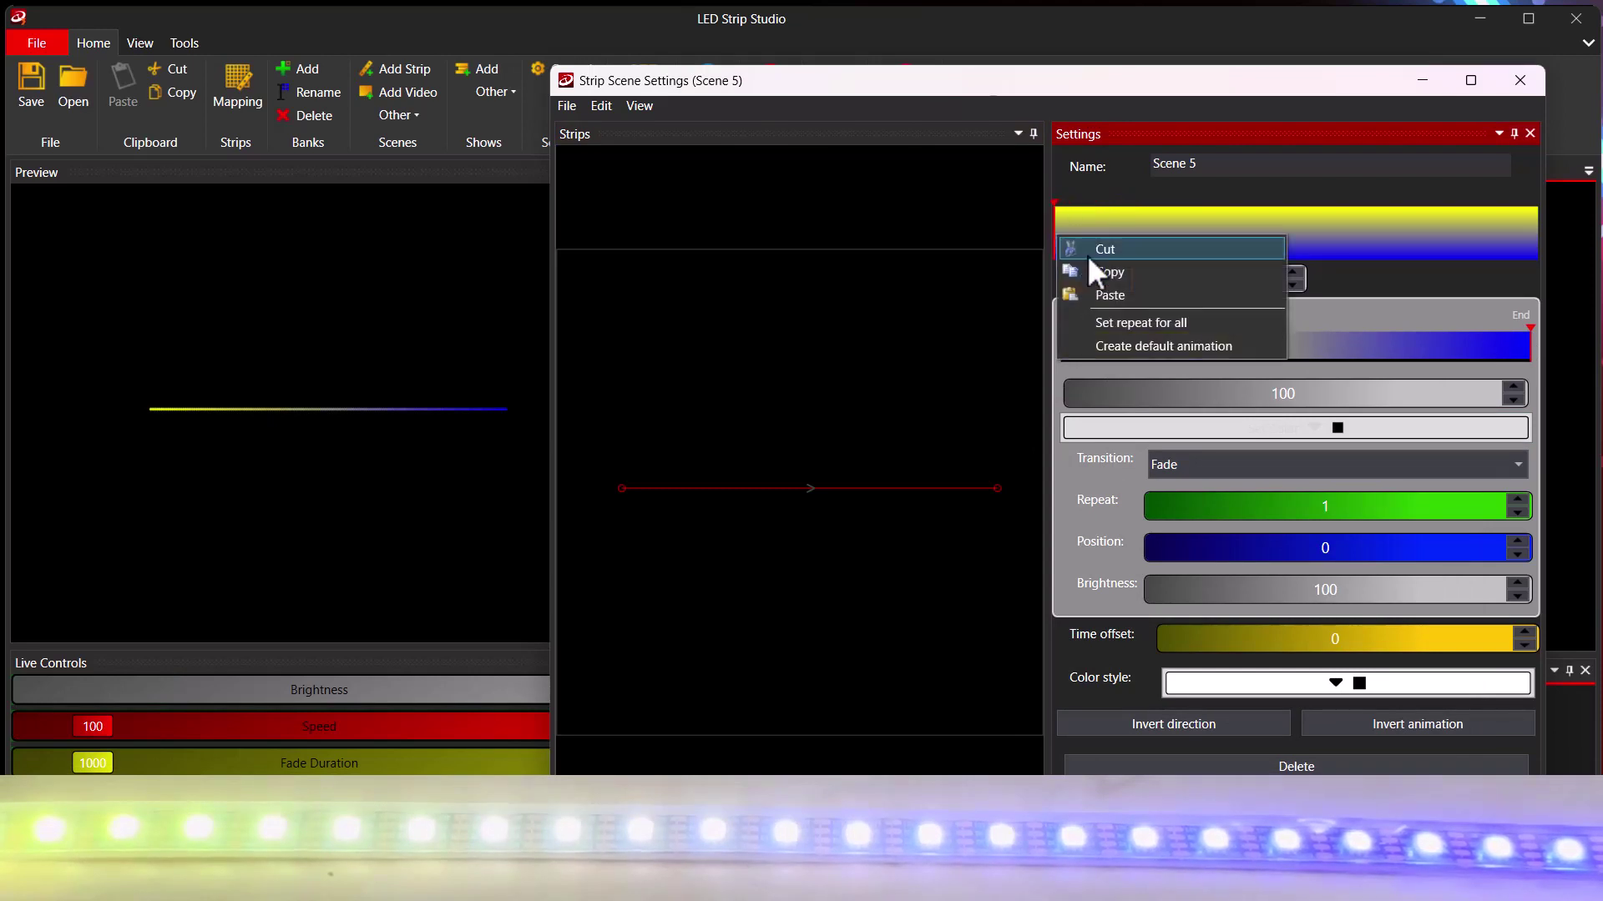
left_click(1102, 248)
right_click(1360, 232)
left_click(1415, 295)
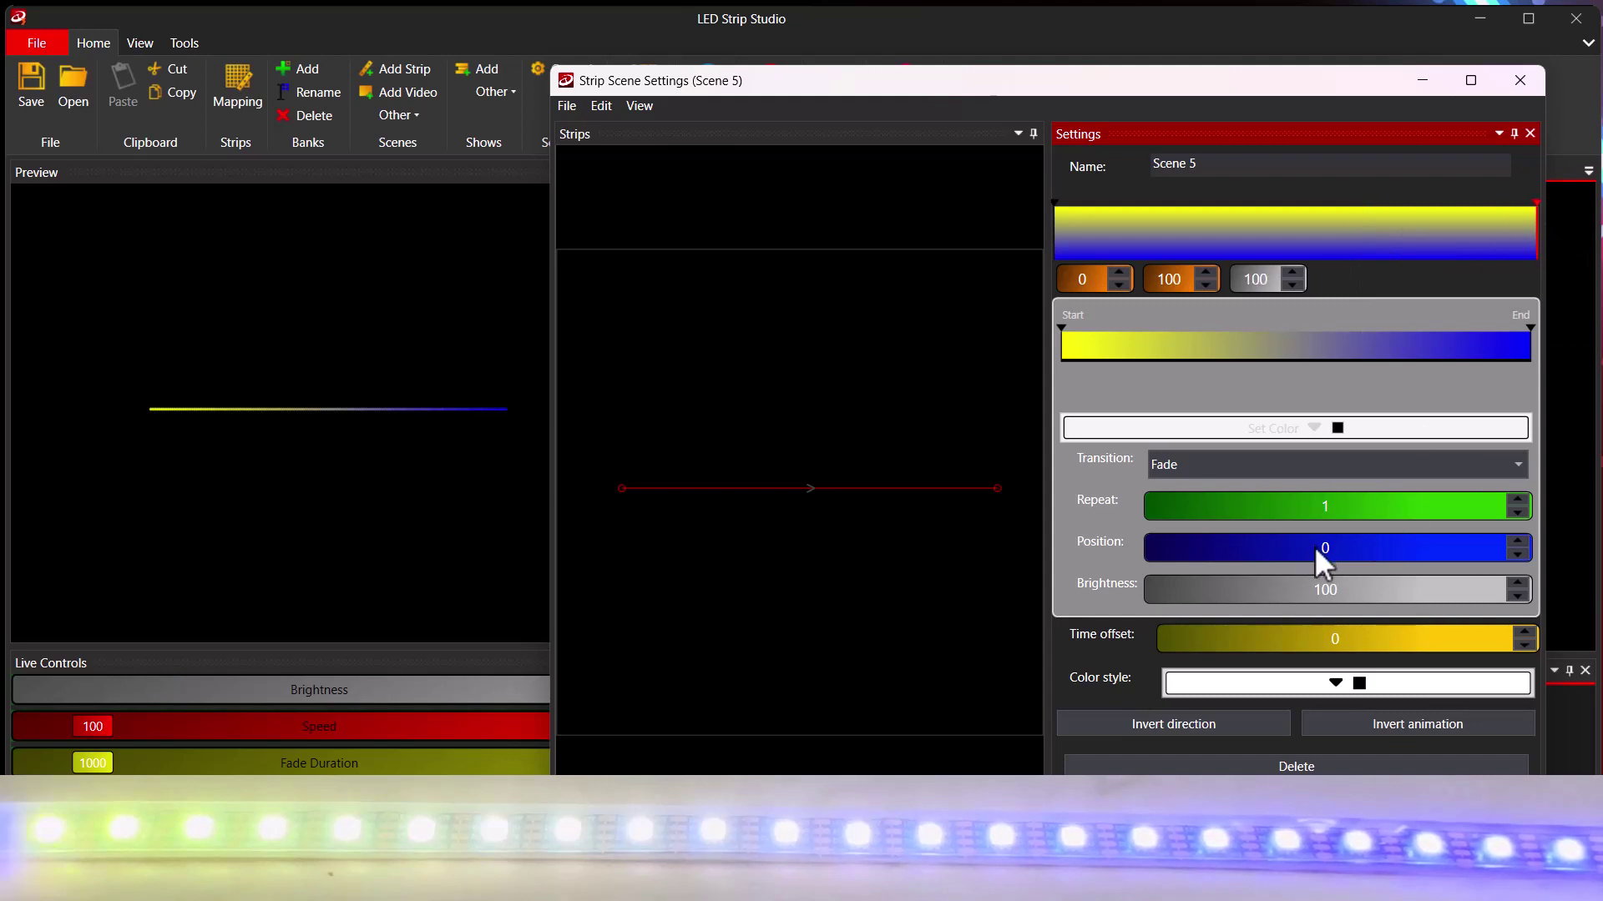
Step: Set the end keyframe's position to 100 and accept the fifth scene's settings
scroll(1314, 545, "up", 8)
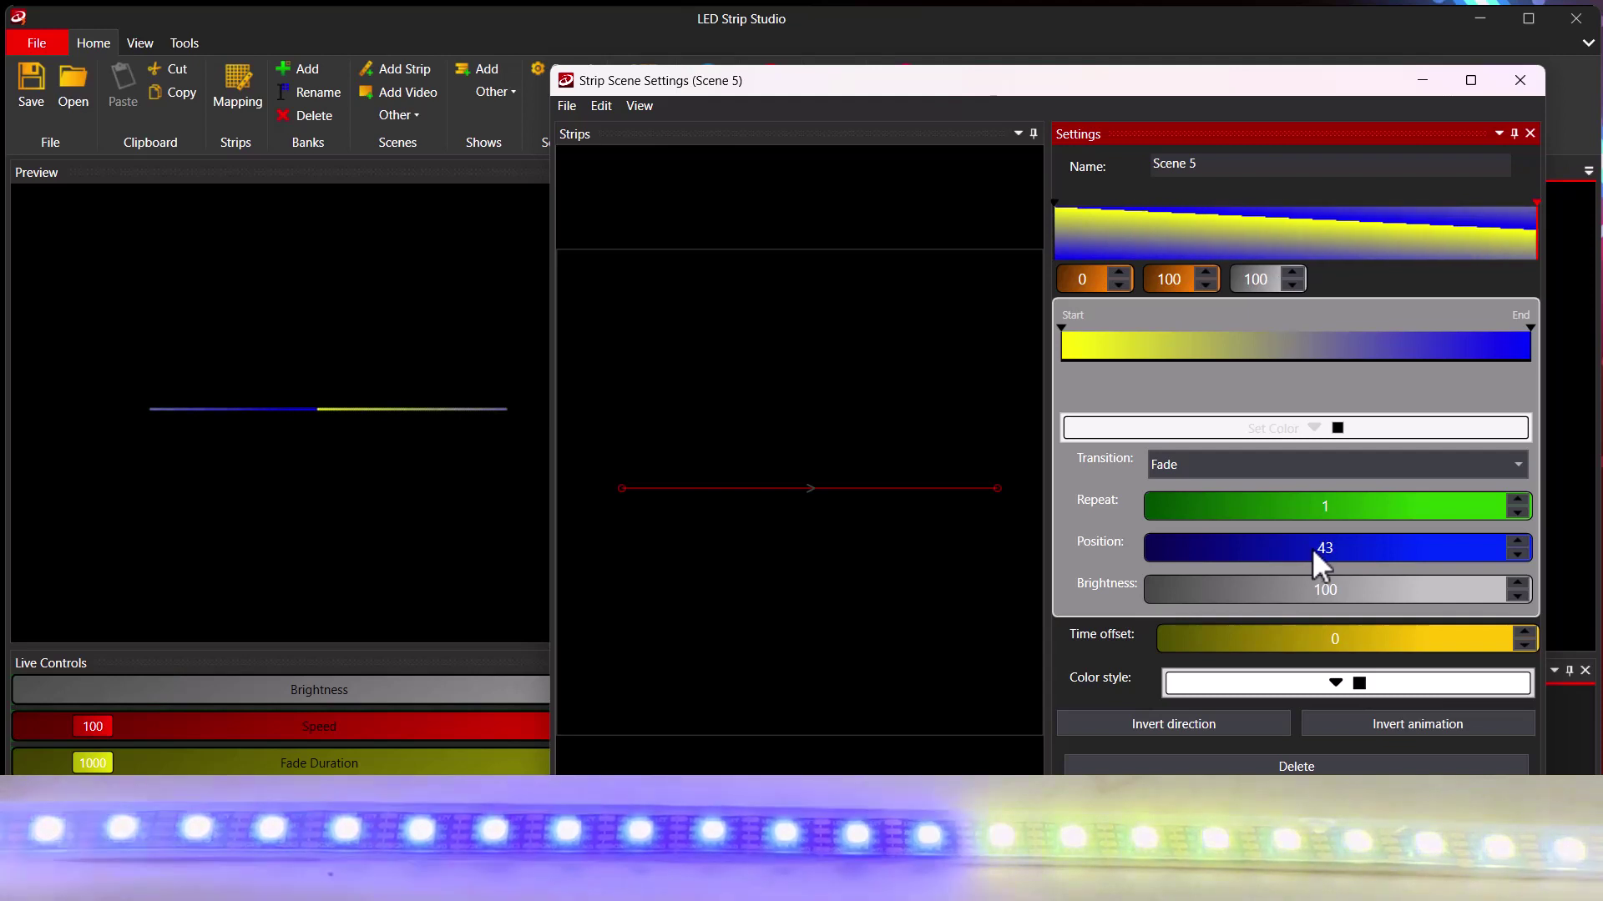
scroll(1307, 548, "up", 11)
scroll(1306, 550, "up", 5)
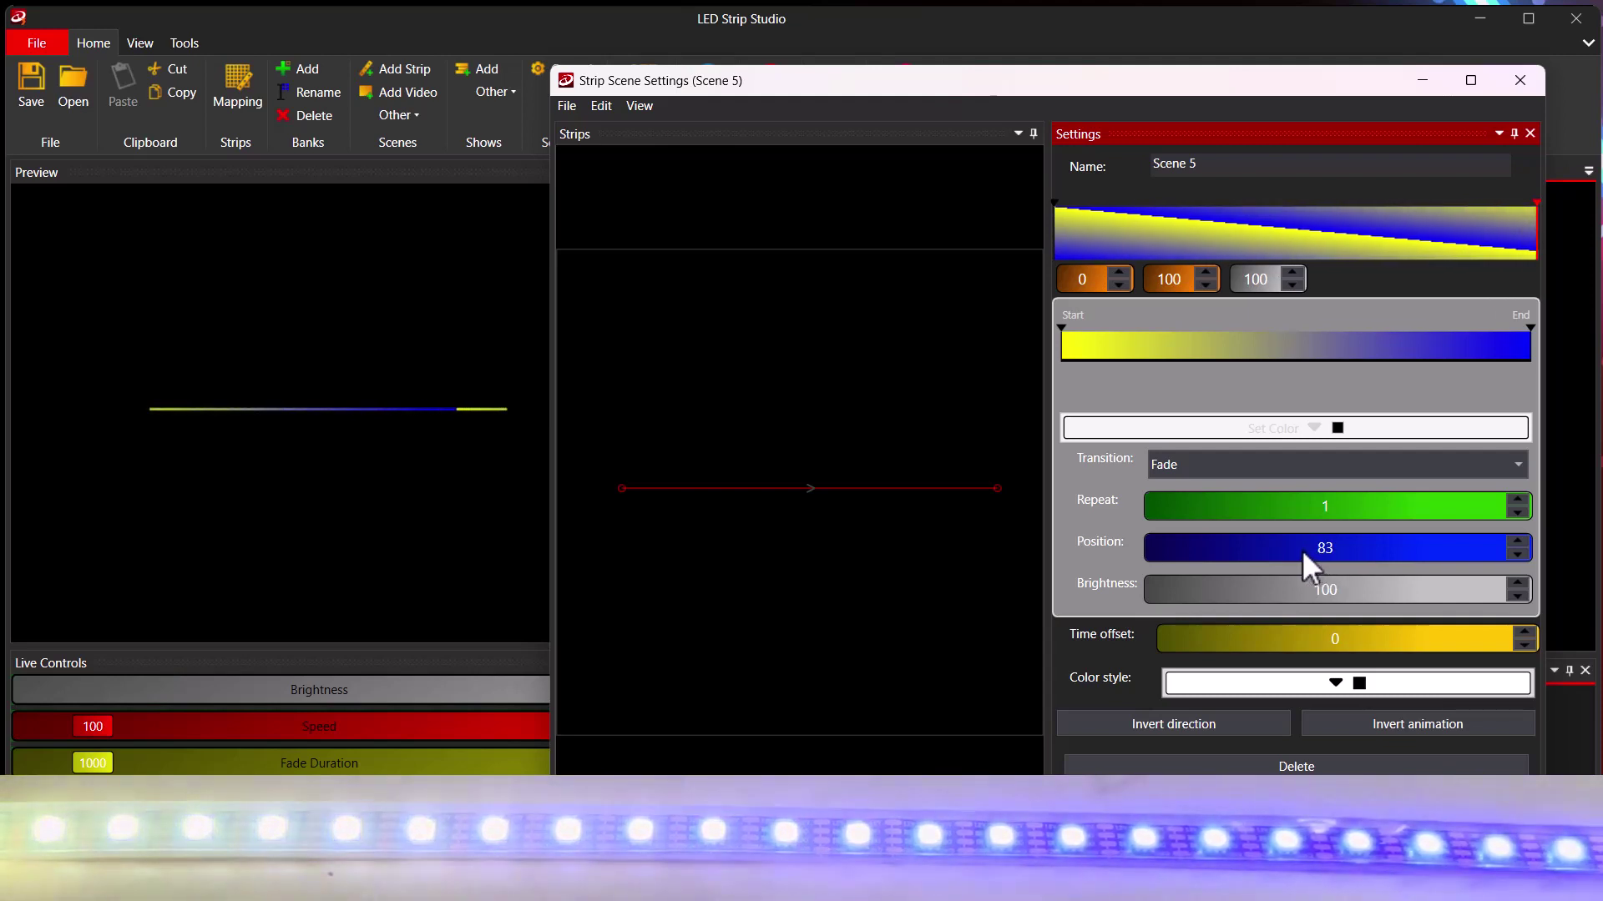
scroll(1307, 553, "up", 1)
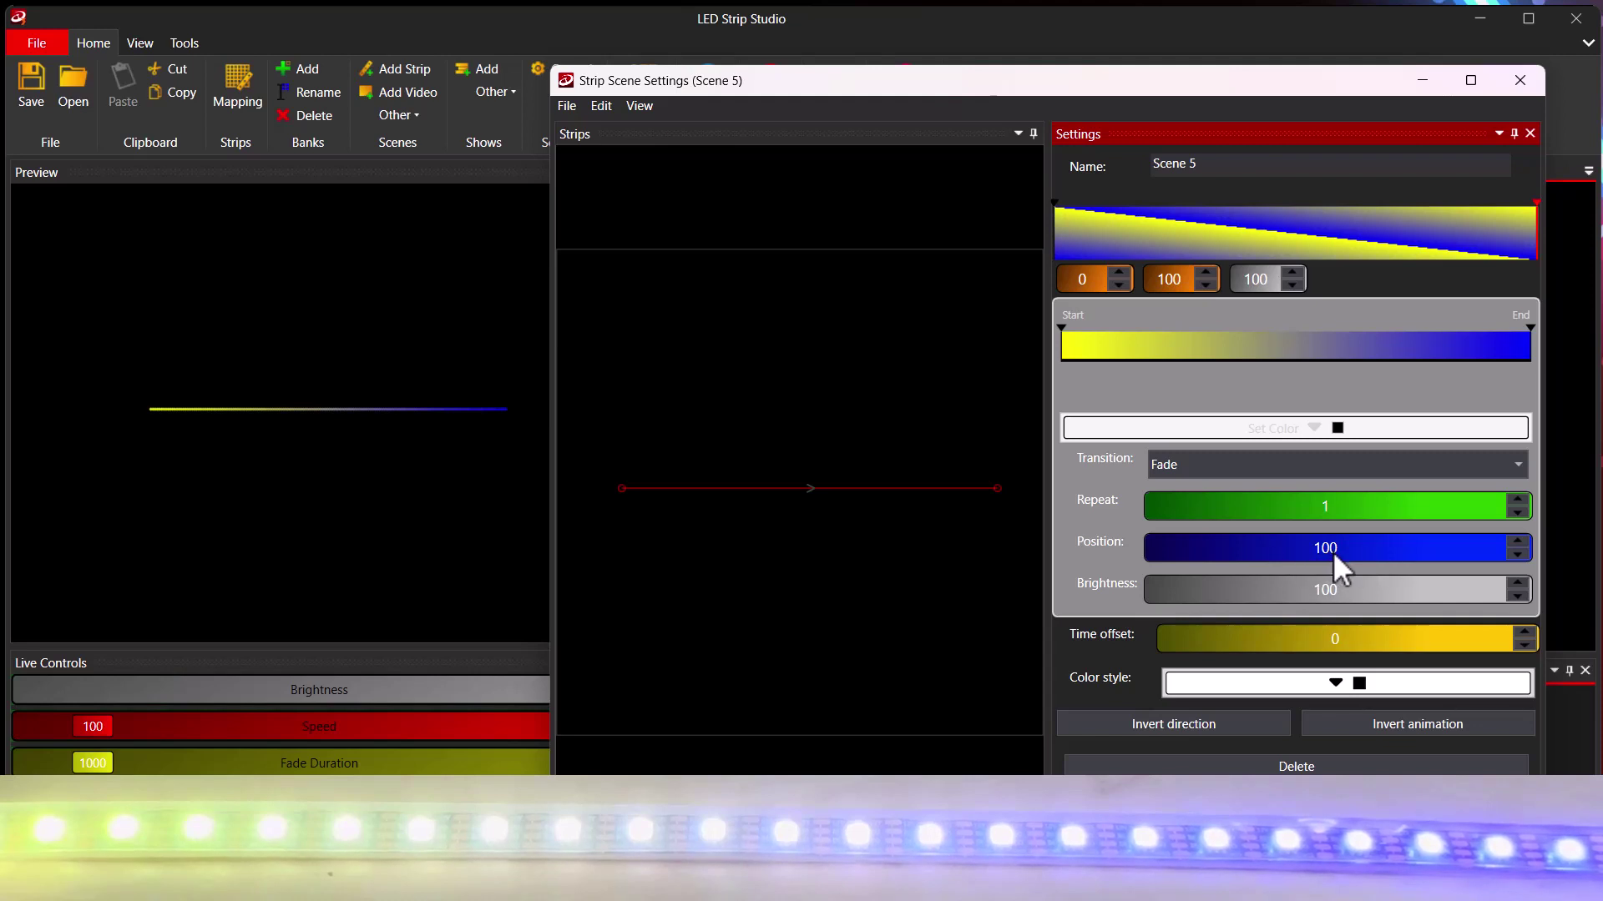
left_click(1257, 244)
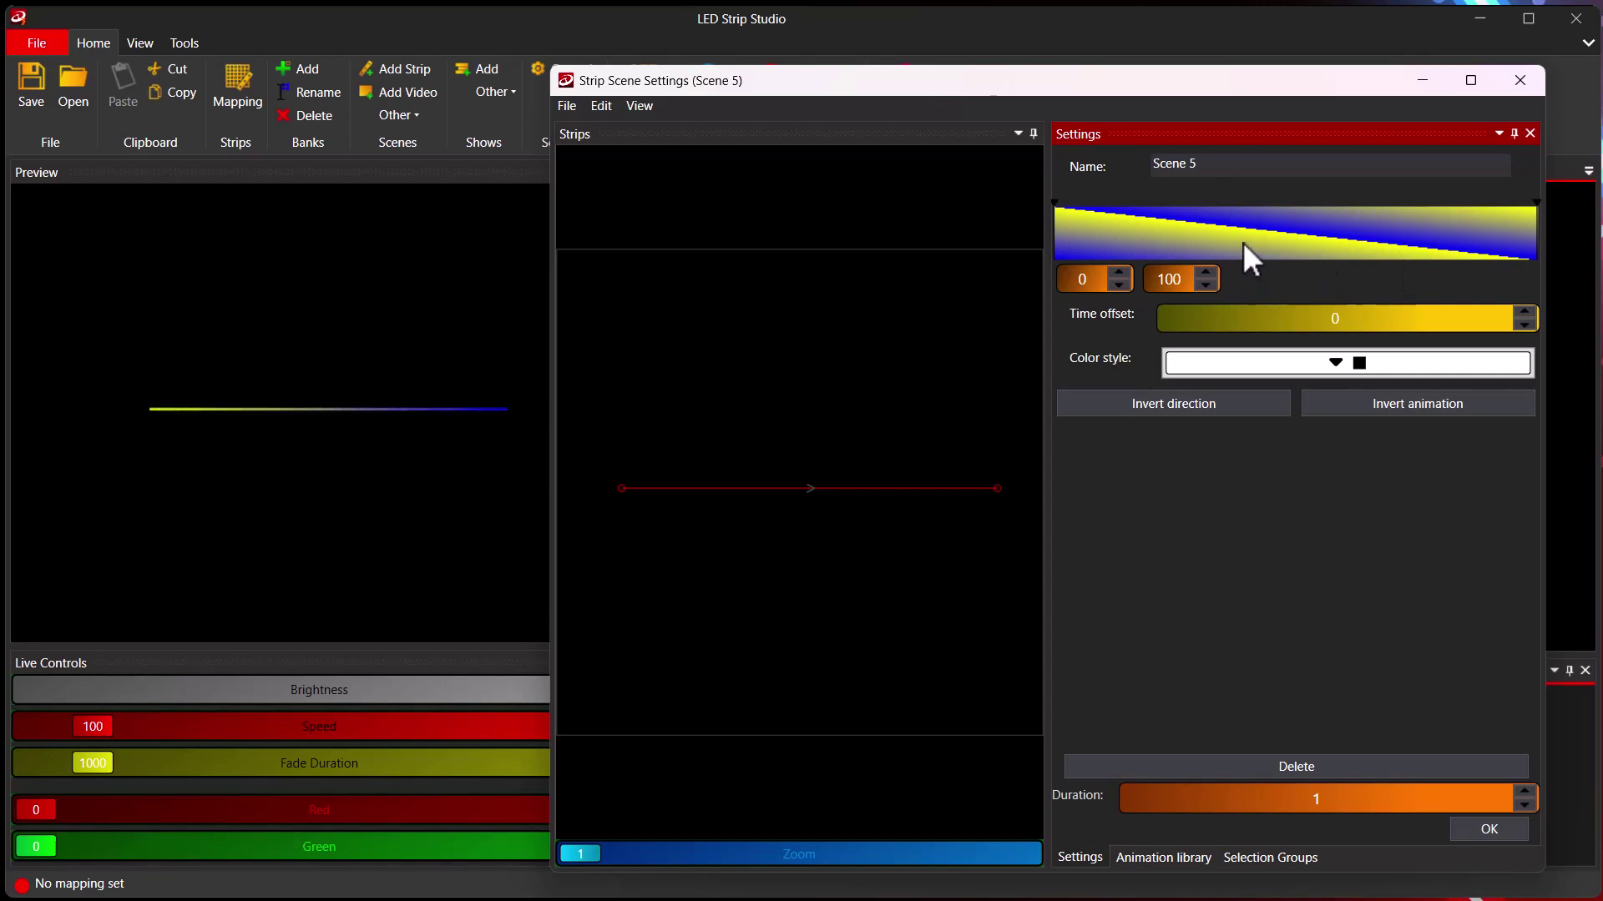
left_click(1483, 828)
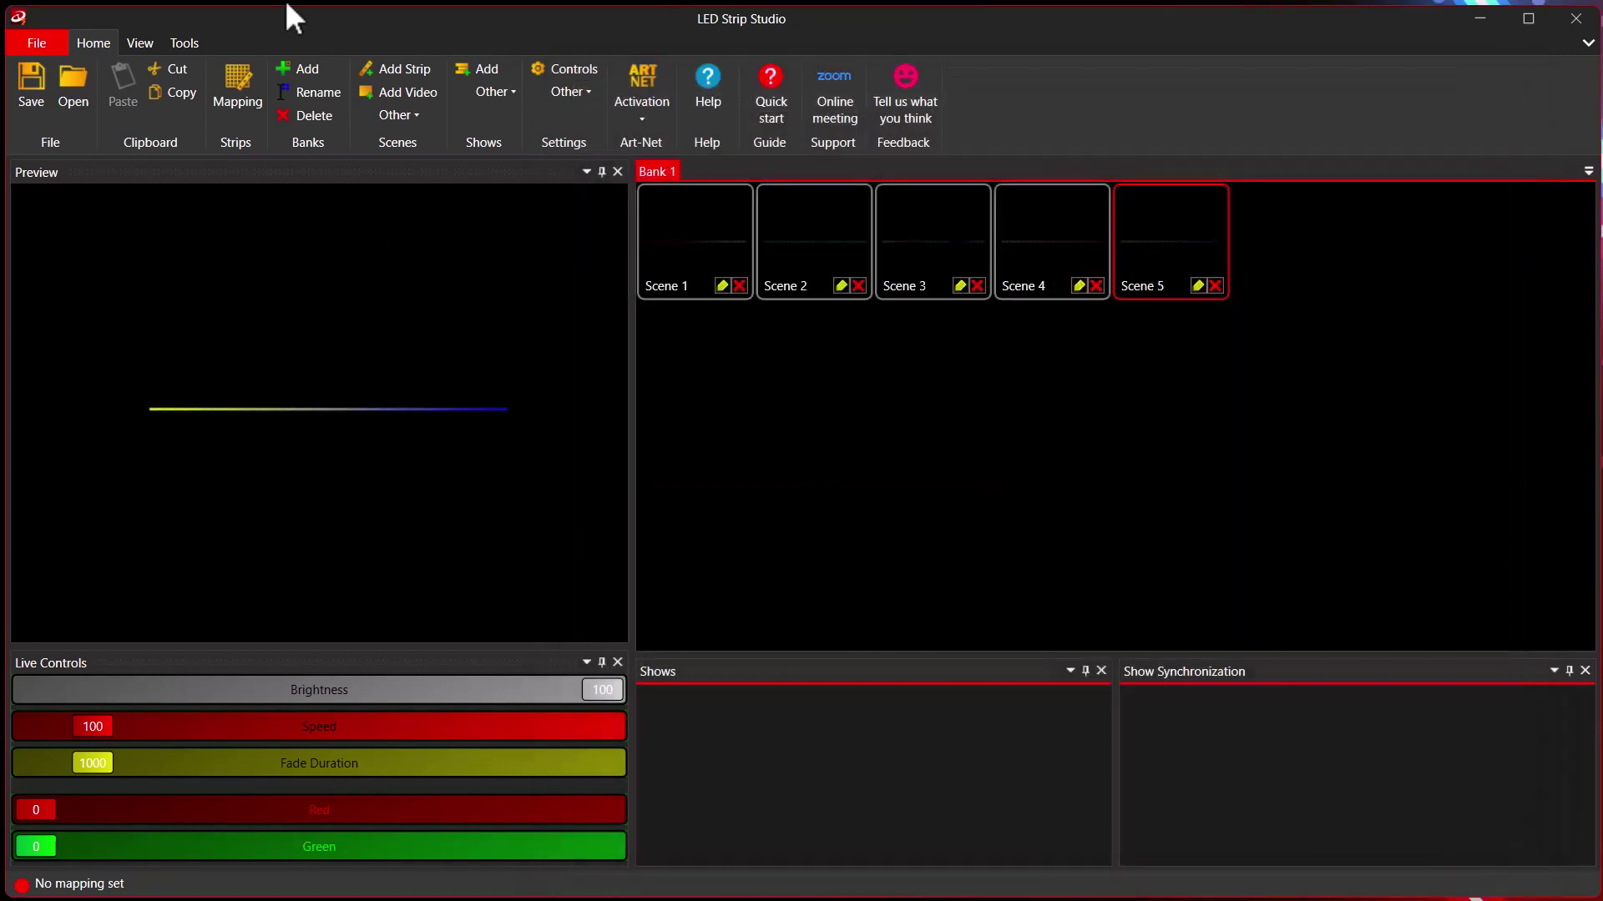
Step: Create a sixth strip scene and give its LED strip an animation with a keyframe at 15
left_click(399, 69)
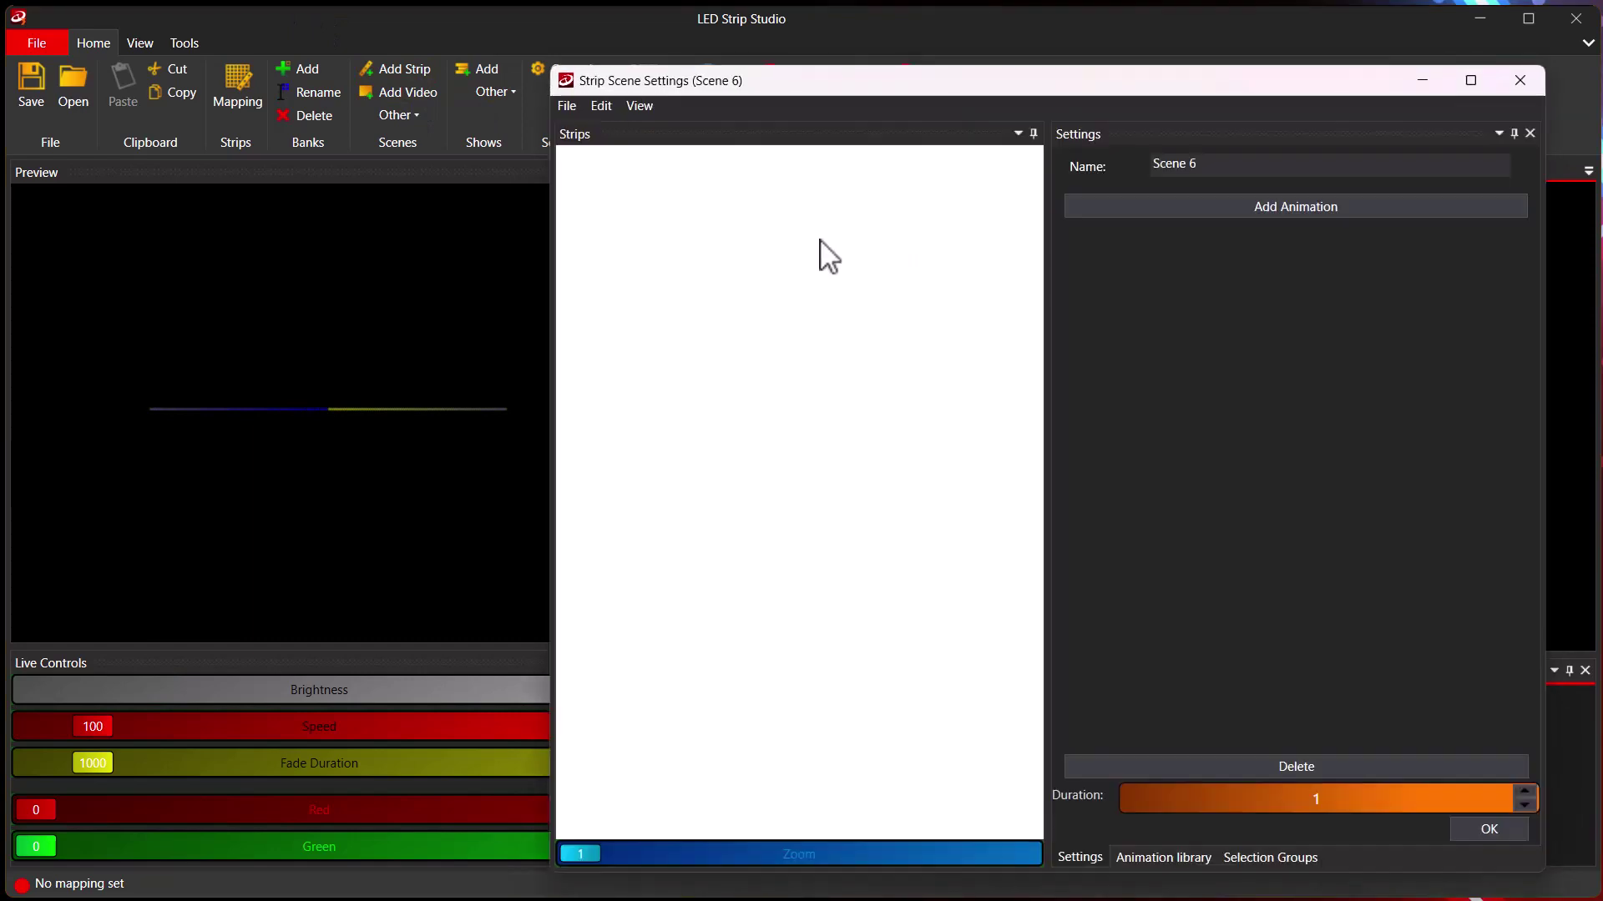
left_click(808, 489)
left_click(1295, 207)
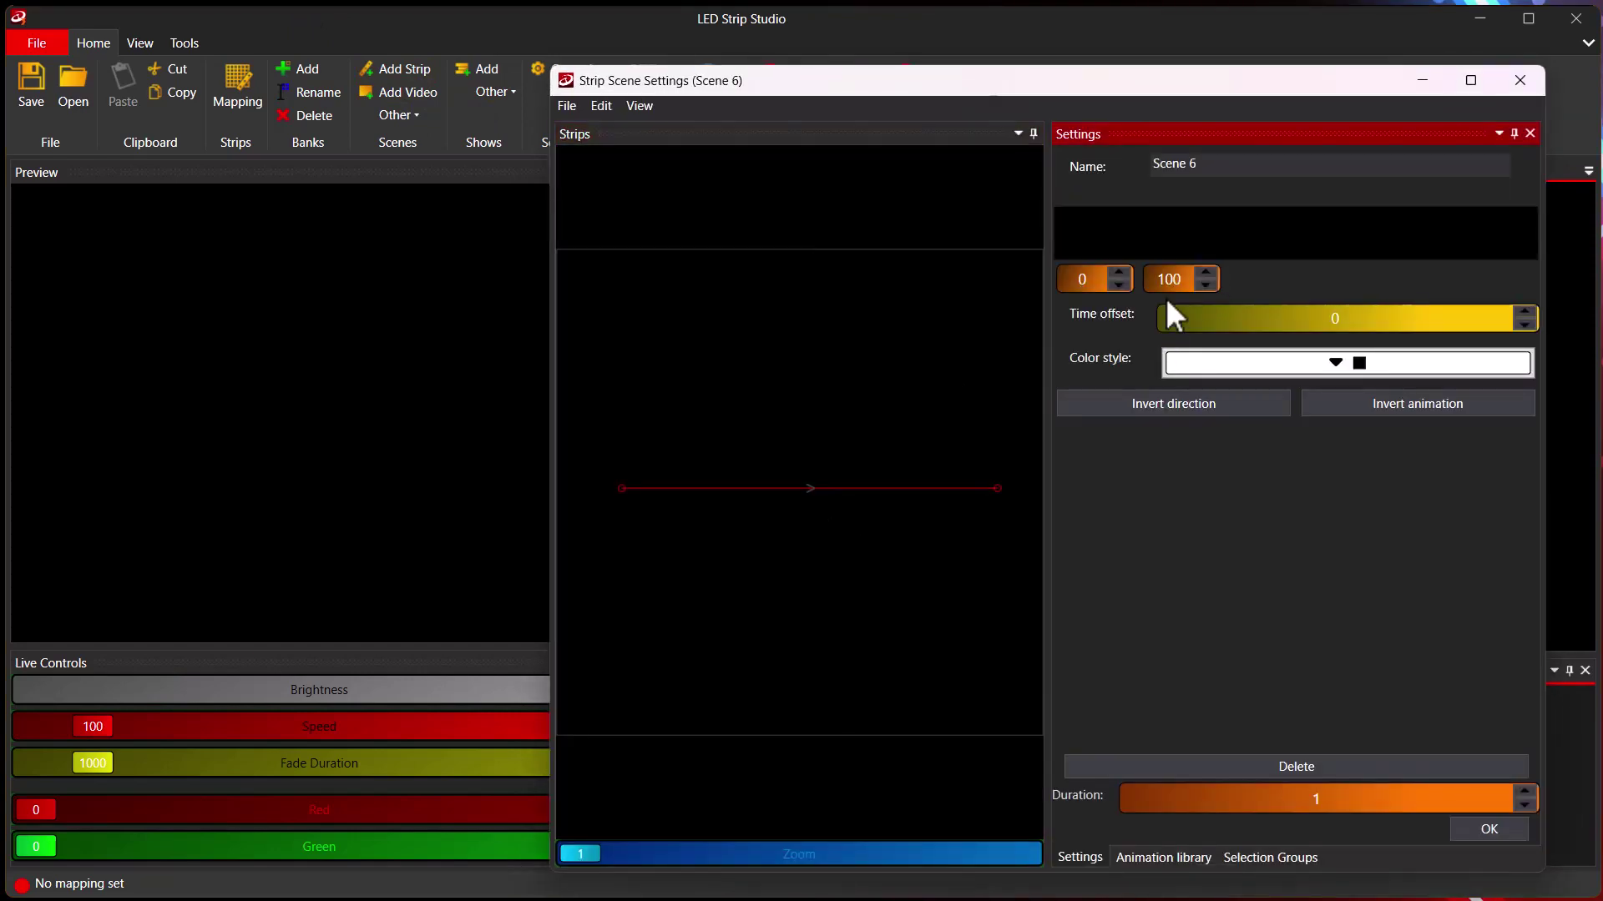
left_click(1125, 227)
Step: Give the sixth scene's keyframe a yellow point at 0 and a green point at 100
left_click(1247, 333)
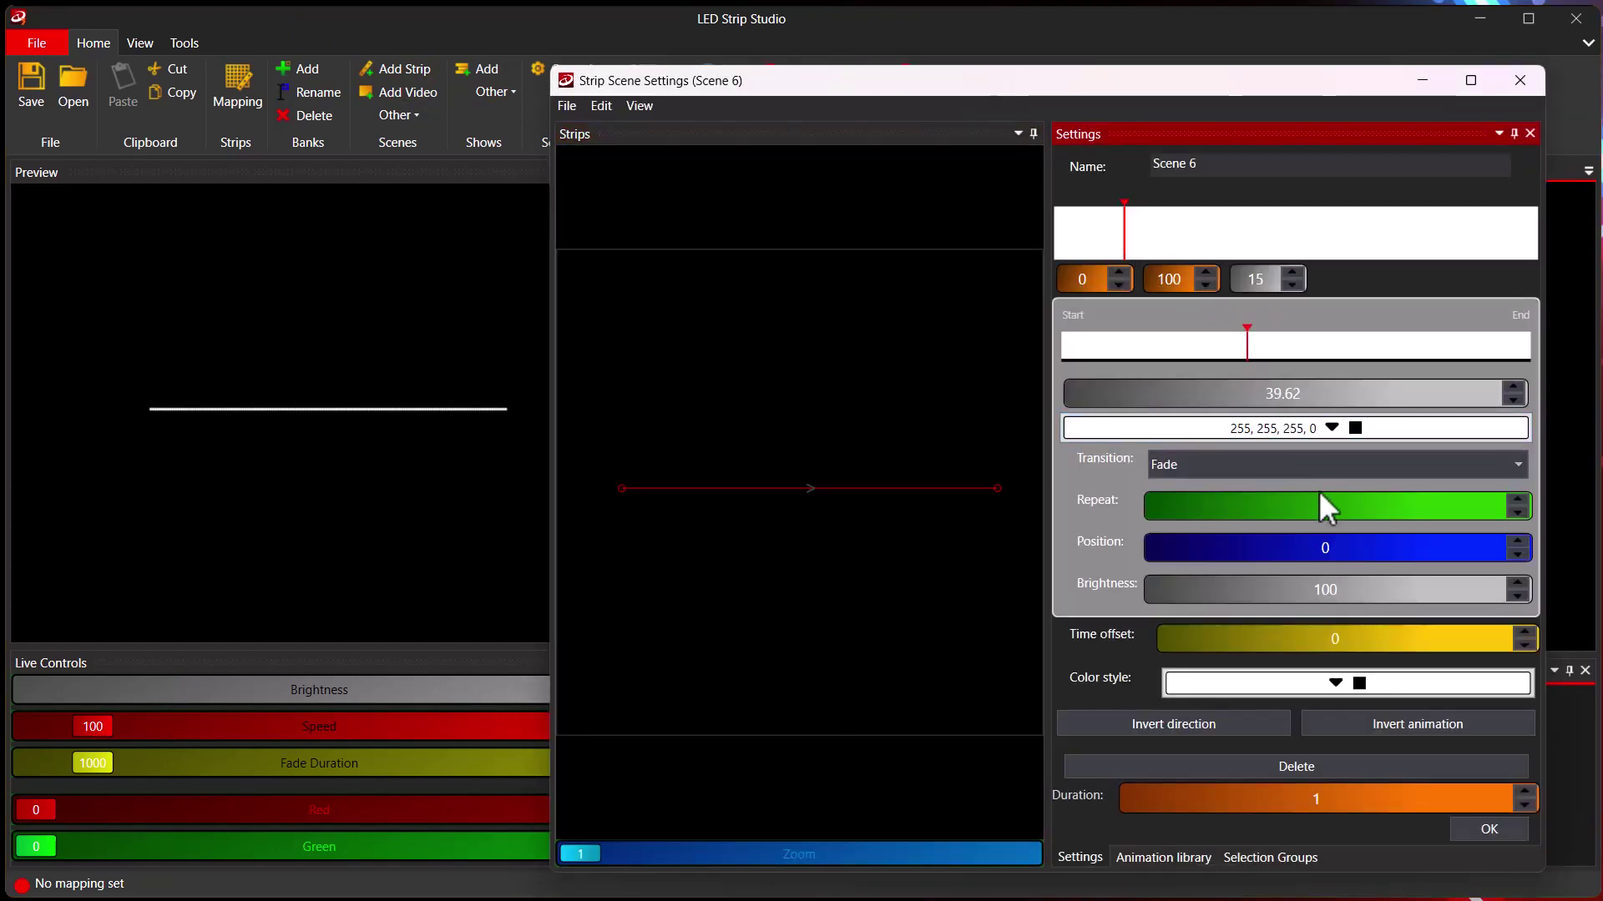
left_click(1354, 578)
left_click(1119, 465)
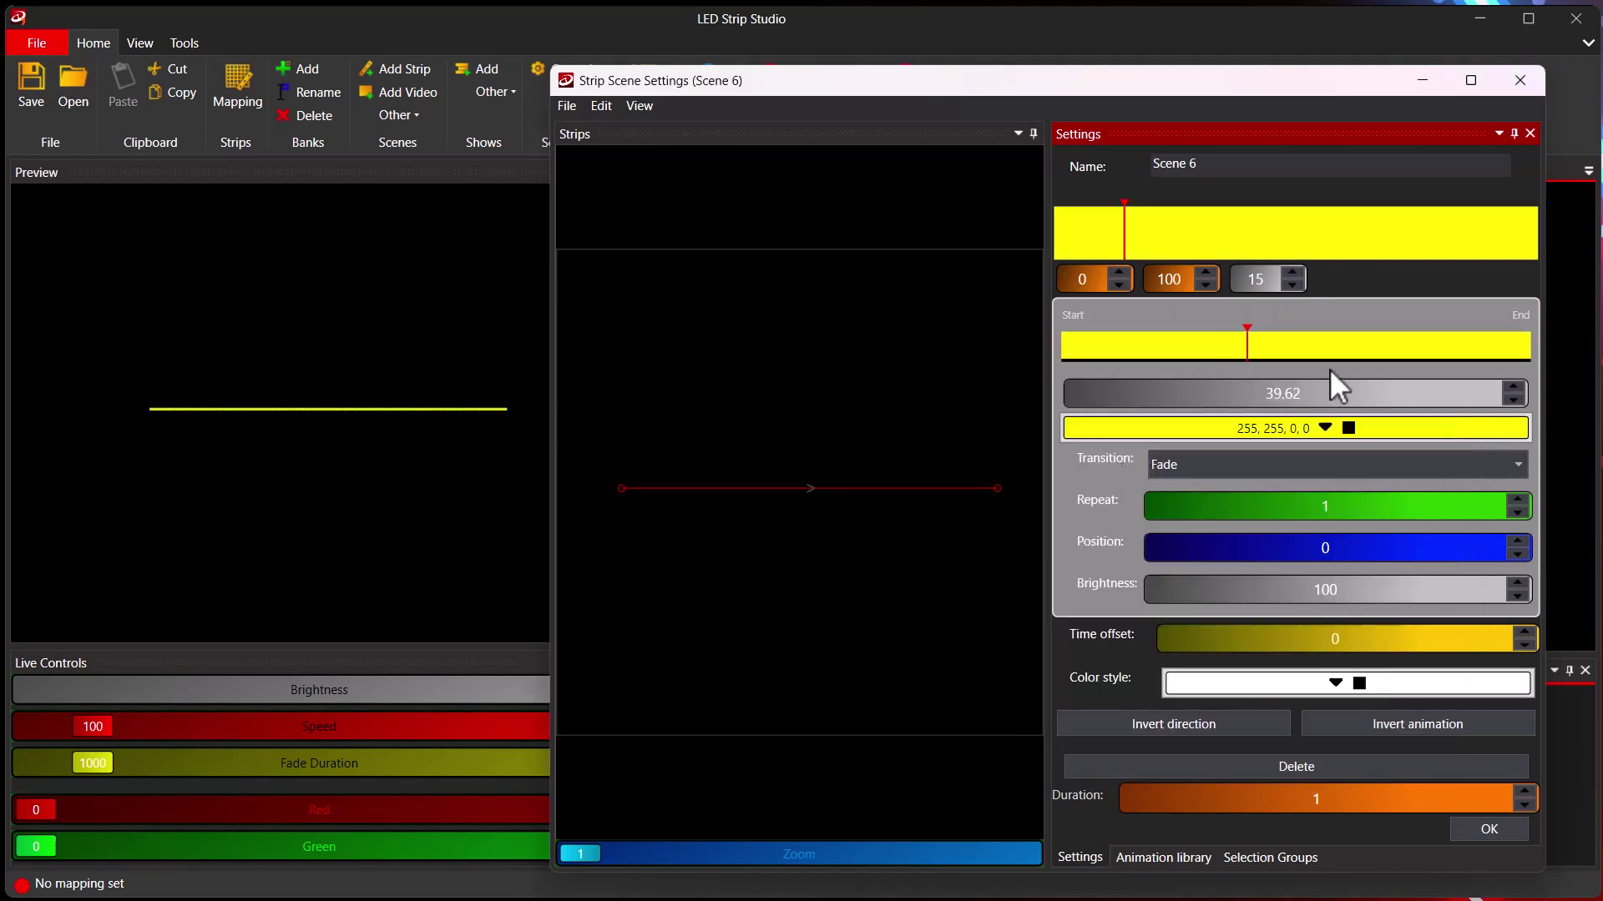
left_click(1472, 348)
left_click(1321, 427)
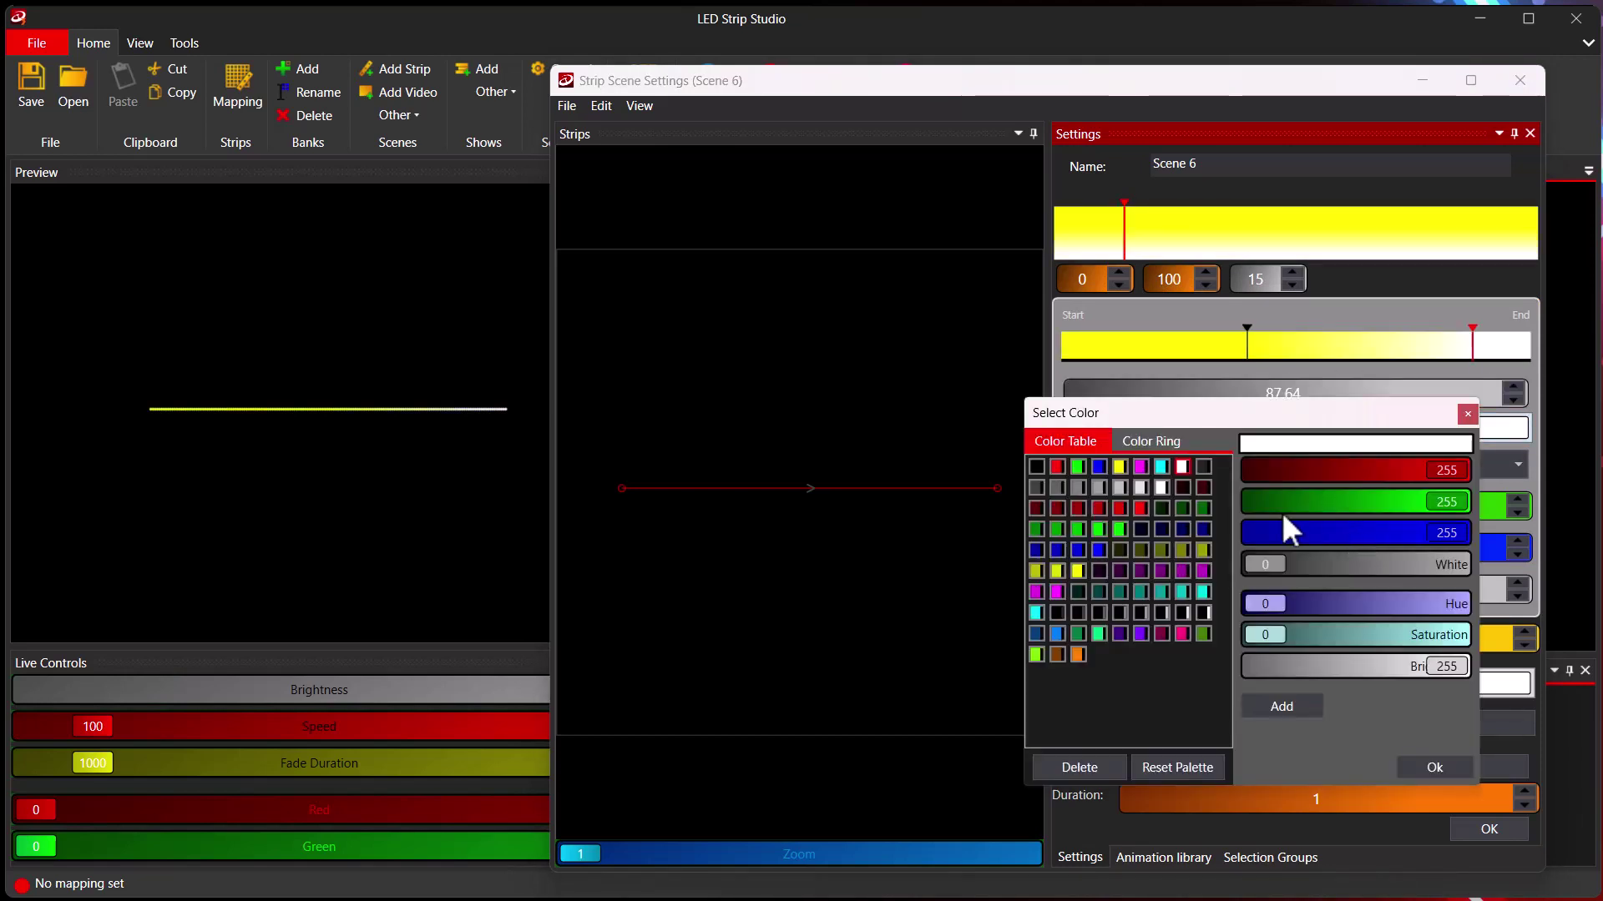
left_click(1078, 466)
left_click_drag(1246, 342, 1060, 342)
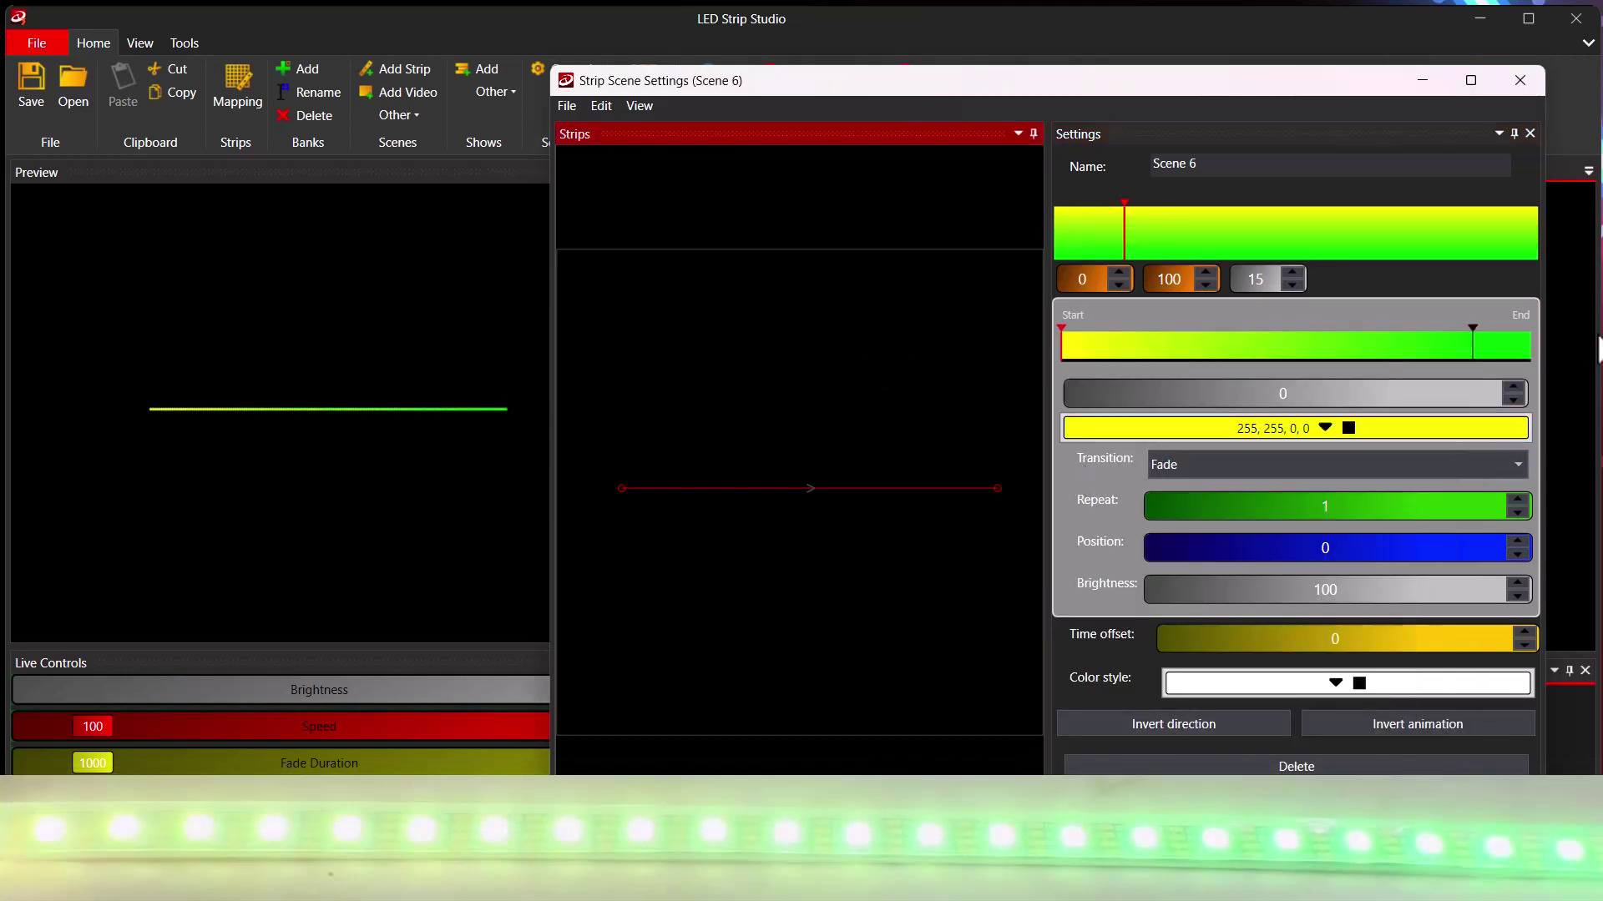
left_click_drag(1466, 343, 1585, 355)
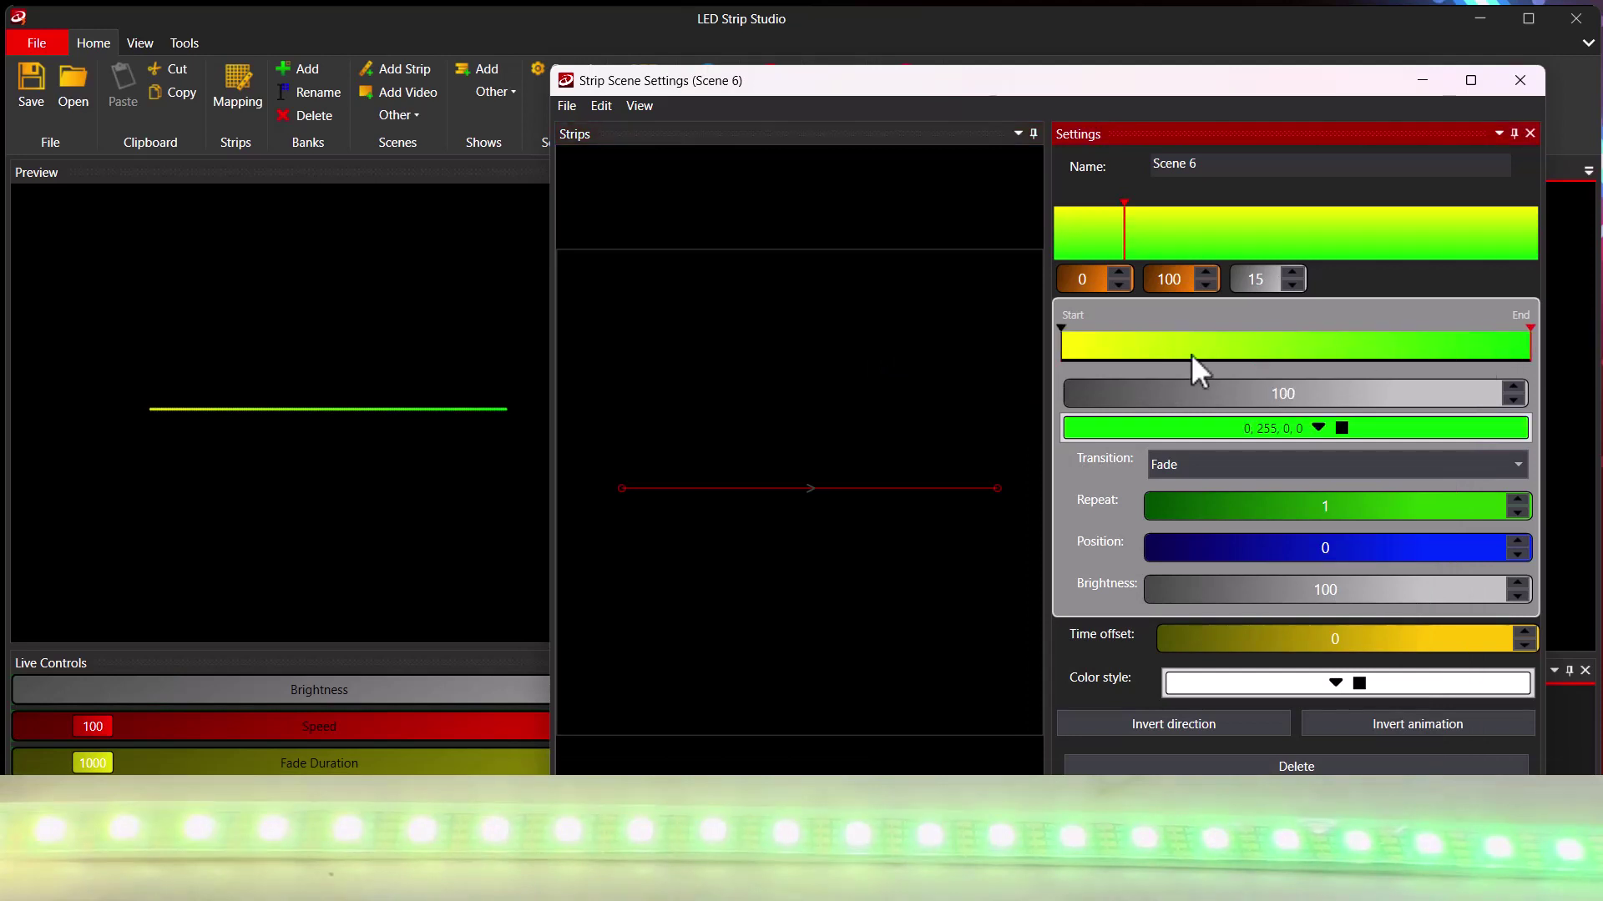
Step: Move the yellow-green keyframe to about 23 and create a default animation from it
left_click(1125, 228)
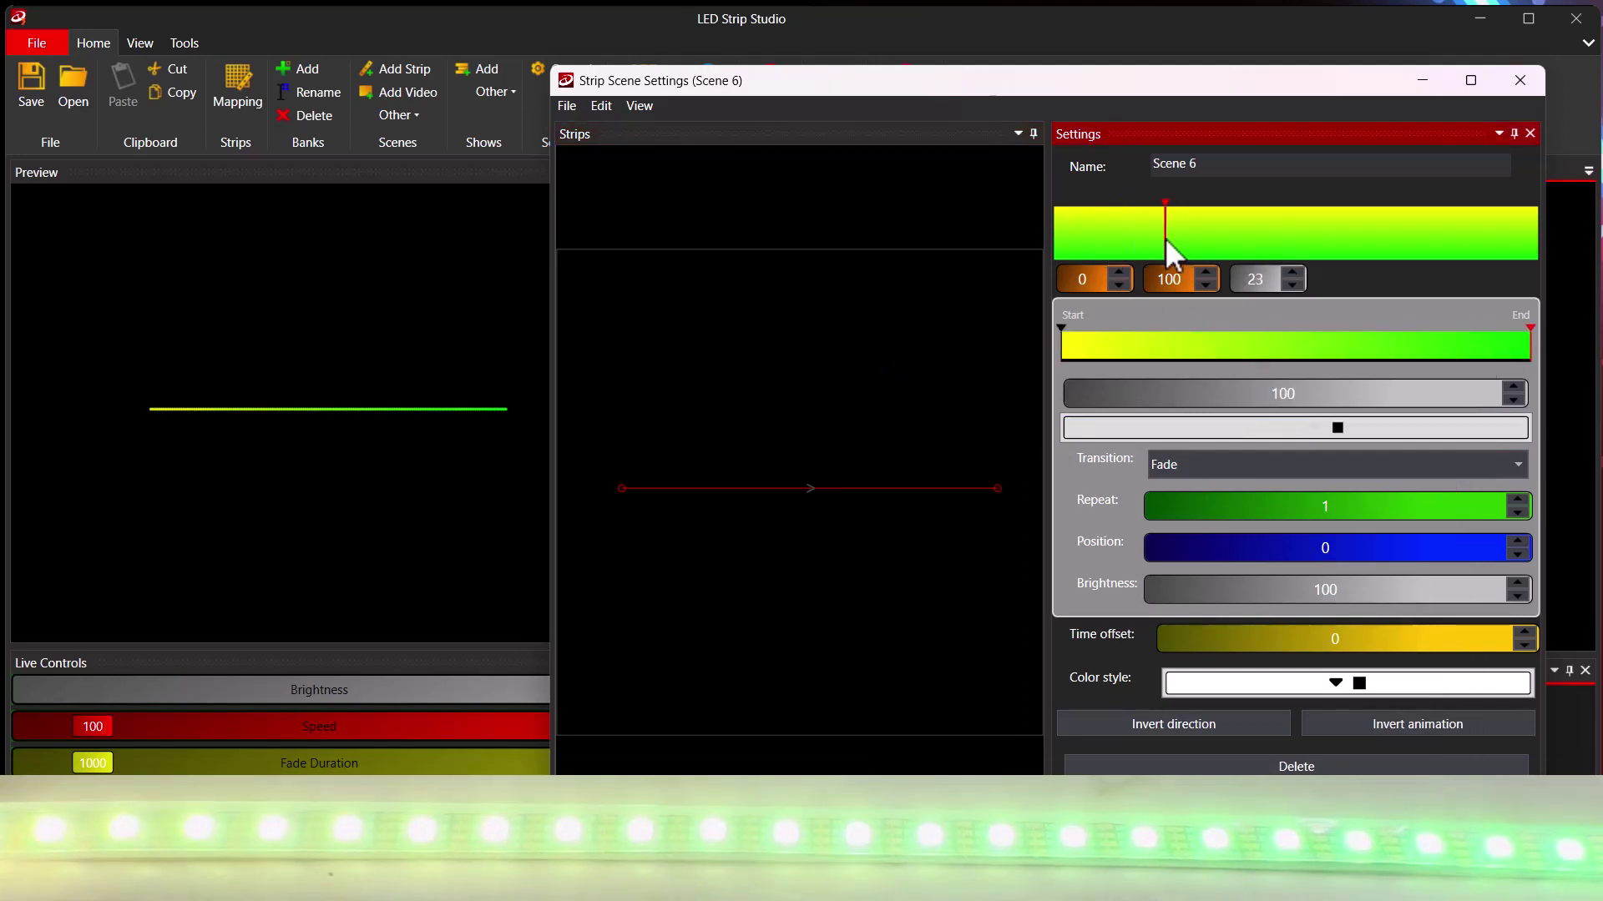
mouse_move(1166, 237)
left_mouse_down()
mouse_move(1135, 237)
mouse_move(1167, 238)
left_mouse_up()
right_click(1170, 232)
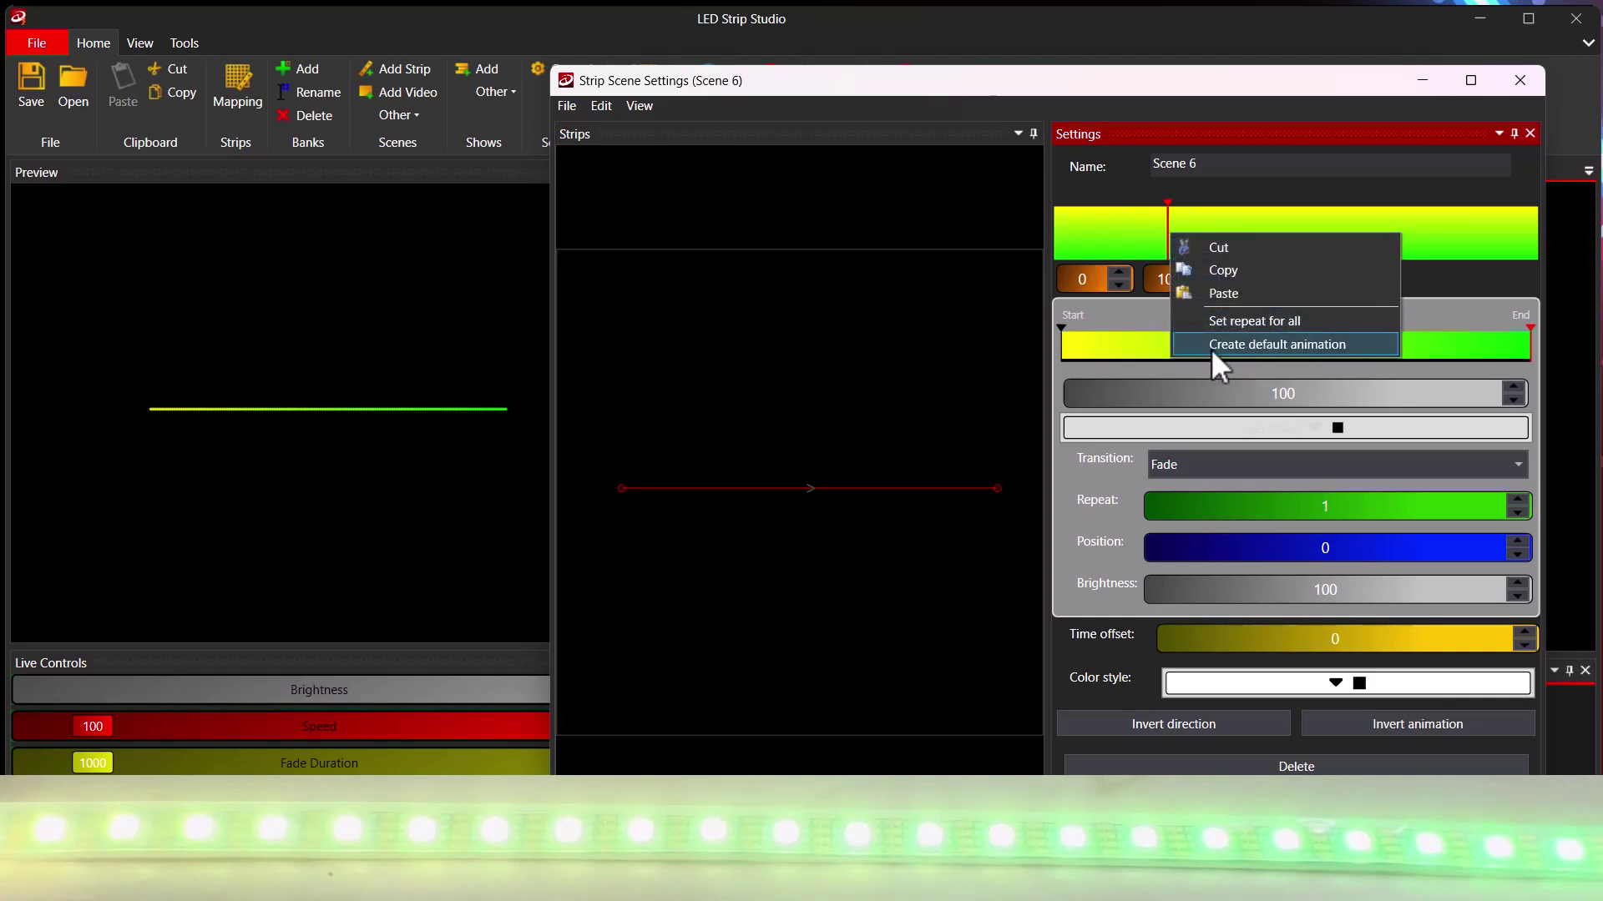
left_click(1278, 344)
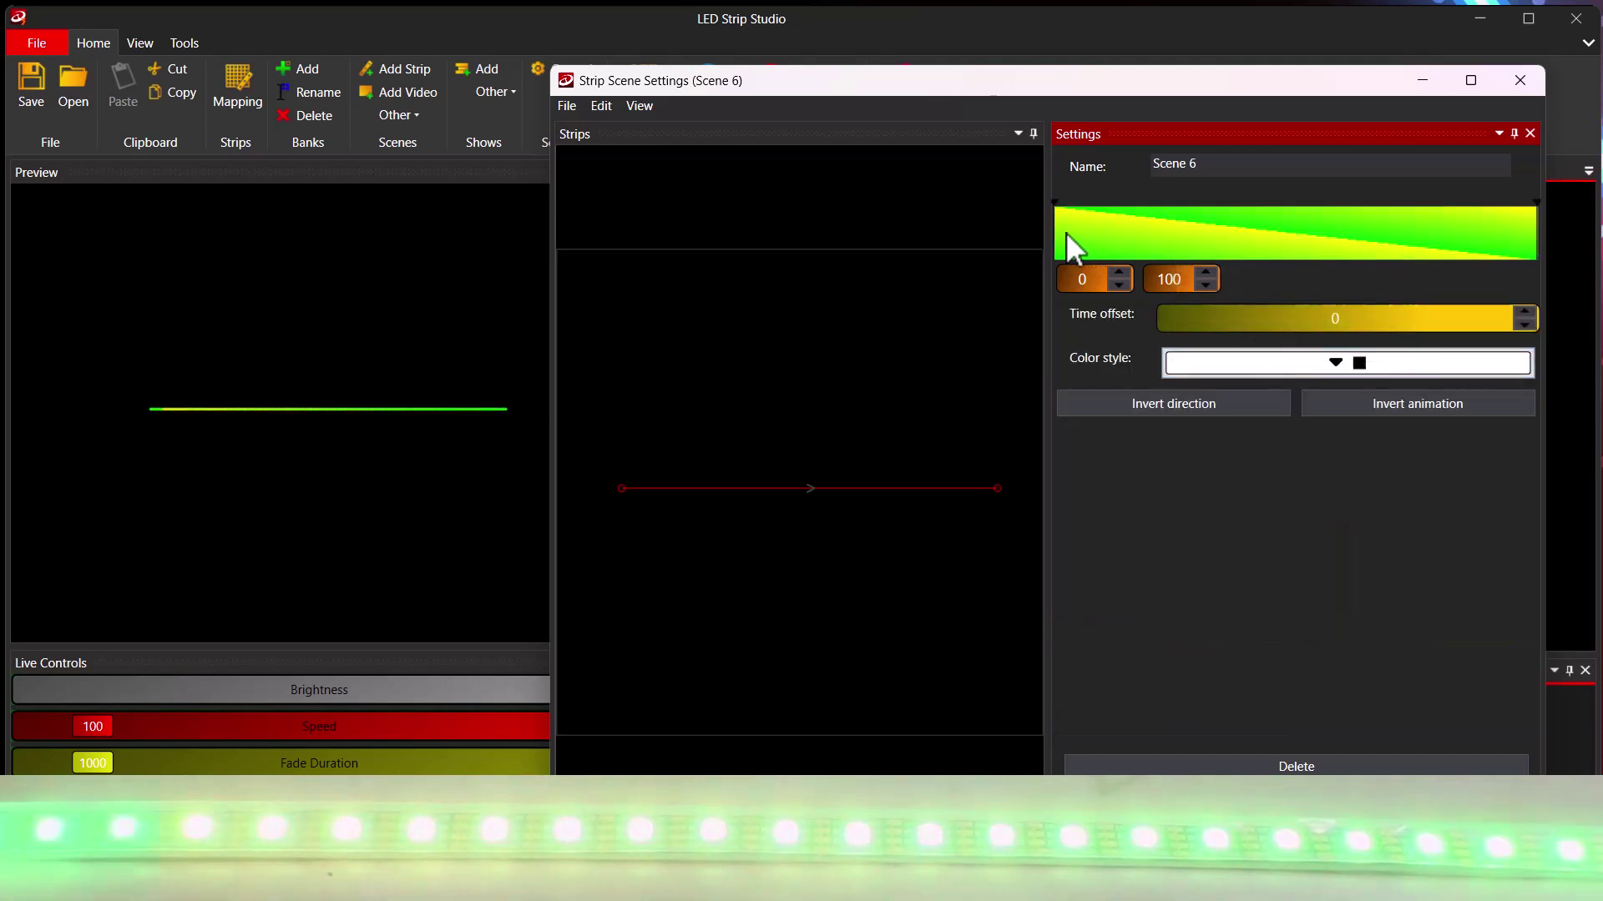
Step: Examine the start and end keyframes, keep the end keyframe at 100, and accept the sixth scene's settings
mouse_move(1054, 230)
left_mouse_down()
mouse_move(1093, 234)
mouse_move(1043, 227)
left_mouse_up()
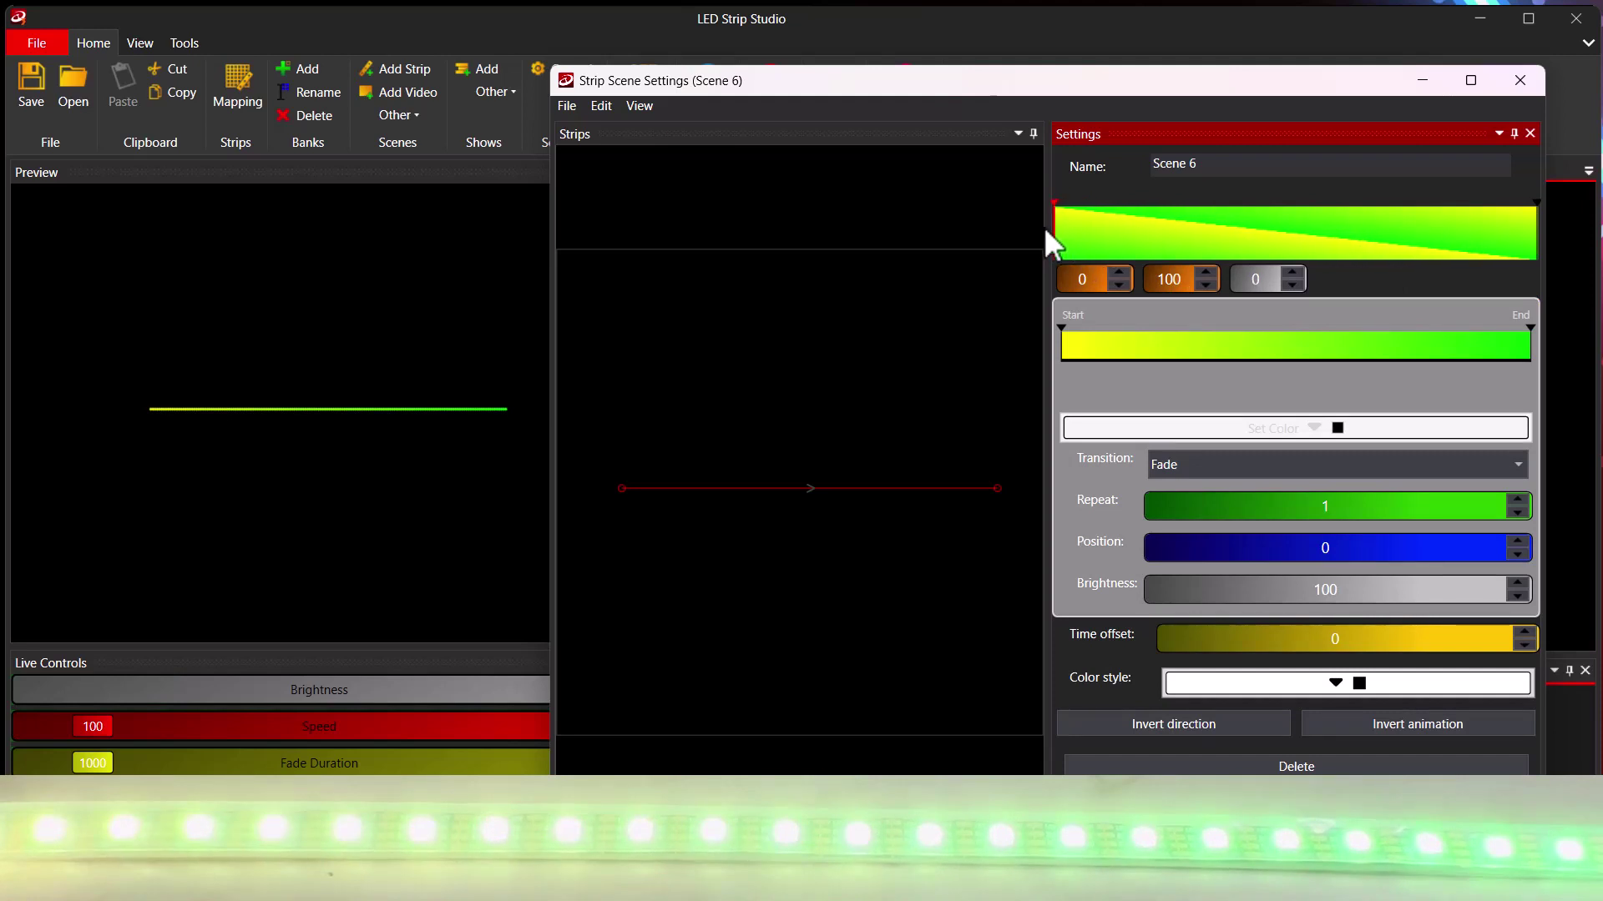
mouse_move(1541, 244)
left_mouse_down()
mouse_move(1487, 250)
mouse_move(1534, 250)
mouse_move(1505, 252)
left_mouse_up()
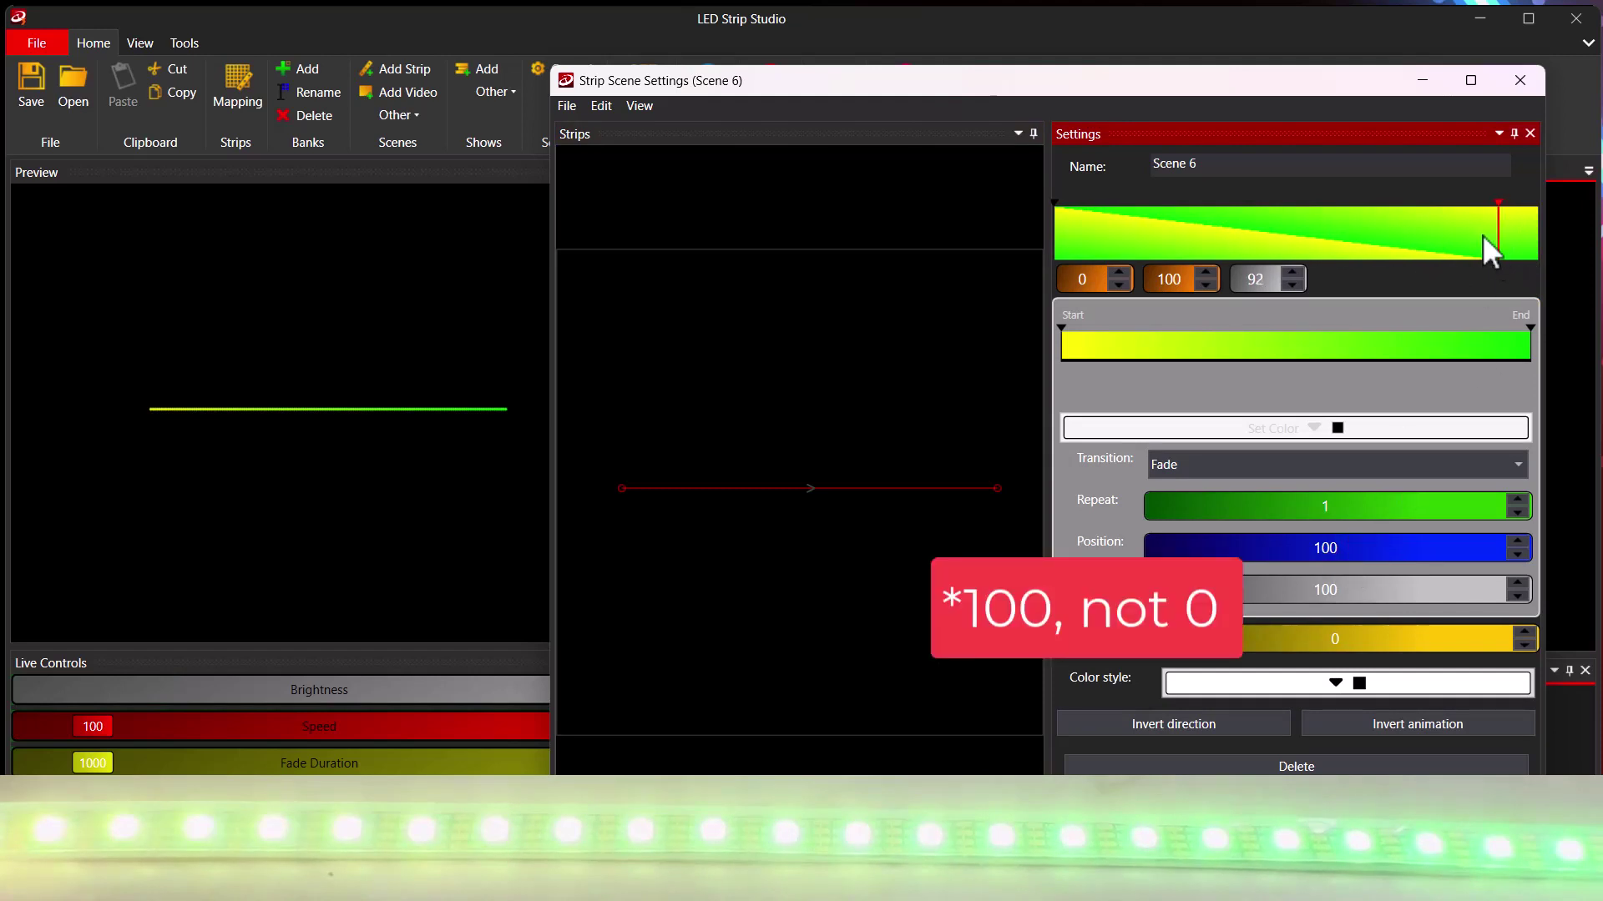
left_click_drag(1484, 234, 1517, 243)
left_click(1374, 230)
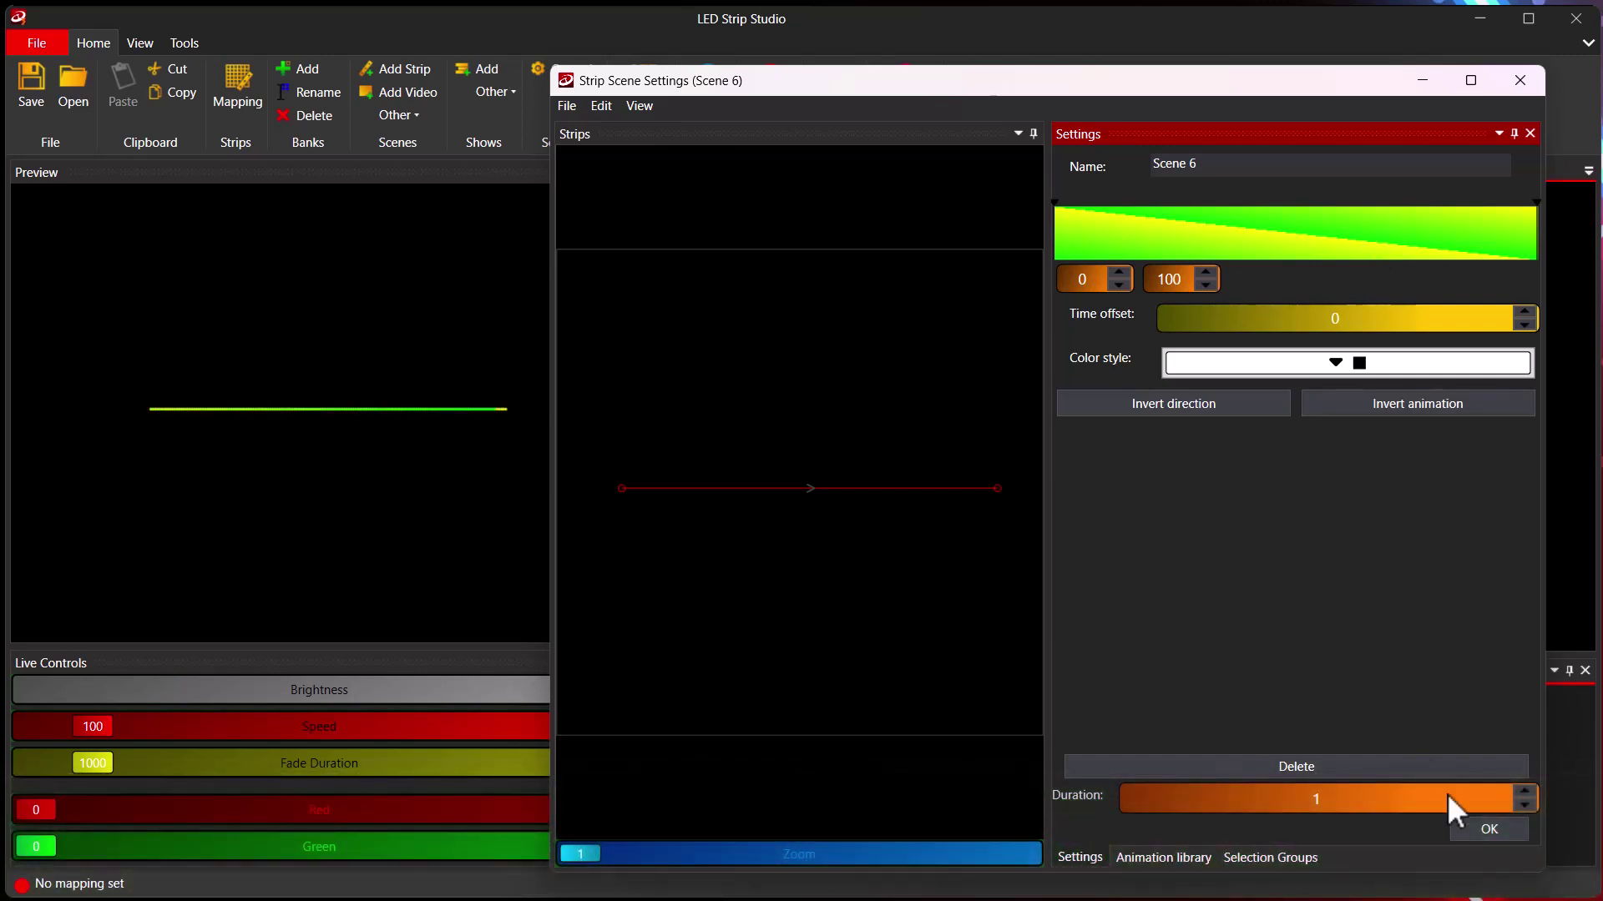
left_click(1499, 837)
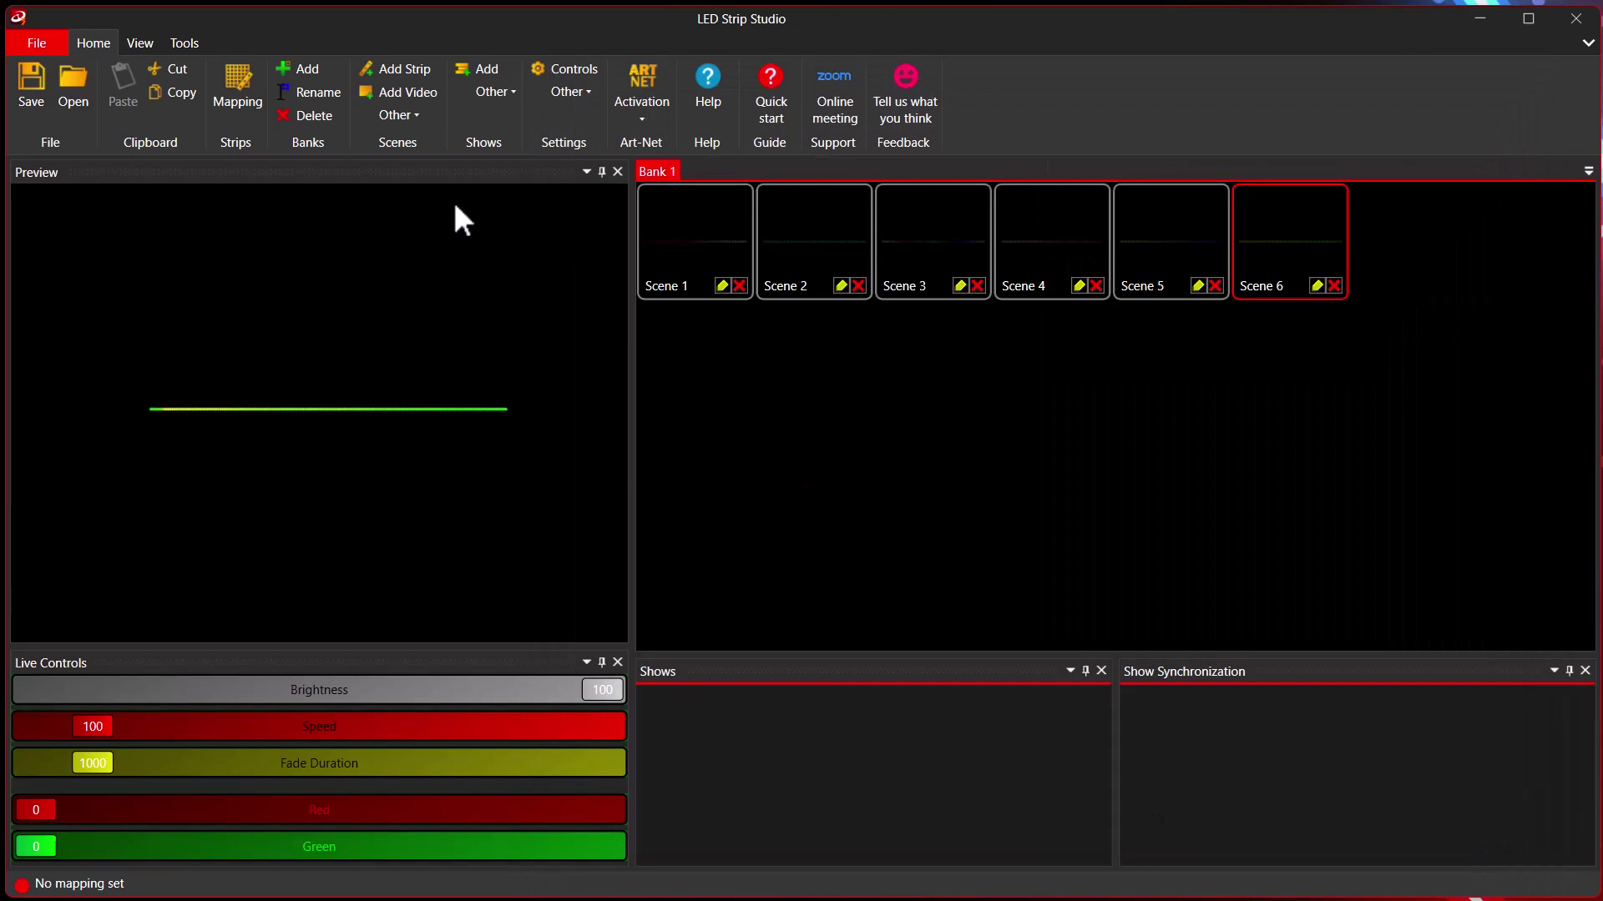
Step: Create a seventh strip scene and give its LED strip an animation with a keyframe at 13
left_click(398, 74)
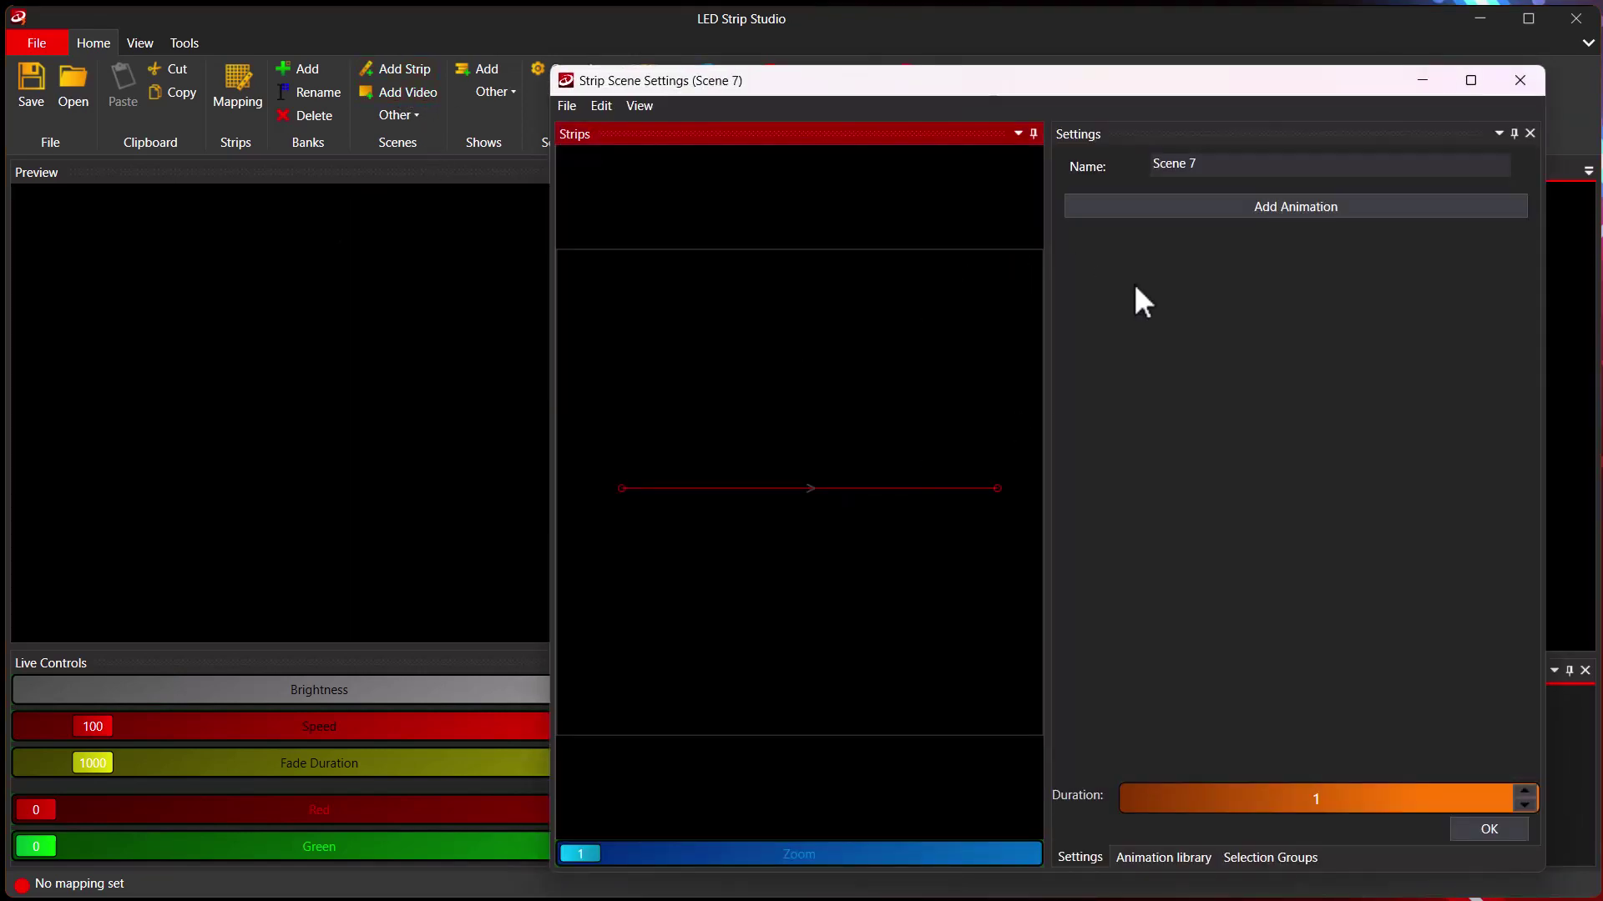
left_click(1179, 206)
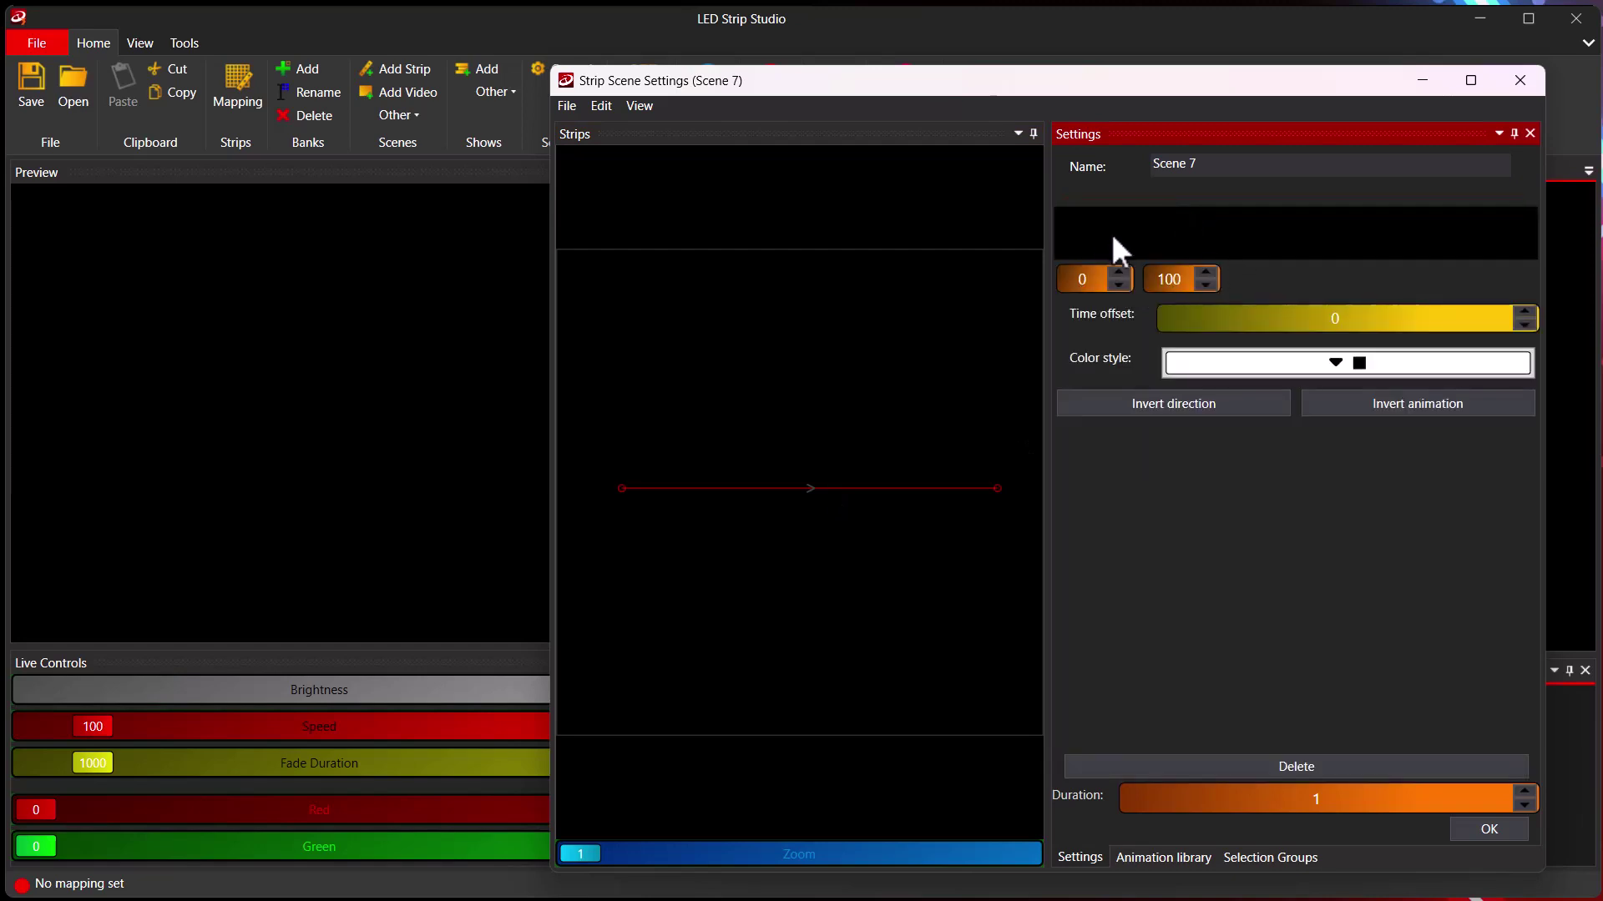
left_click(1116, 233)
Step: Give the keyframe at 13 a white point and a red point that meet in a hard edge at 48.33
left_click(1186, 342)
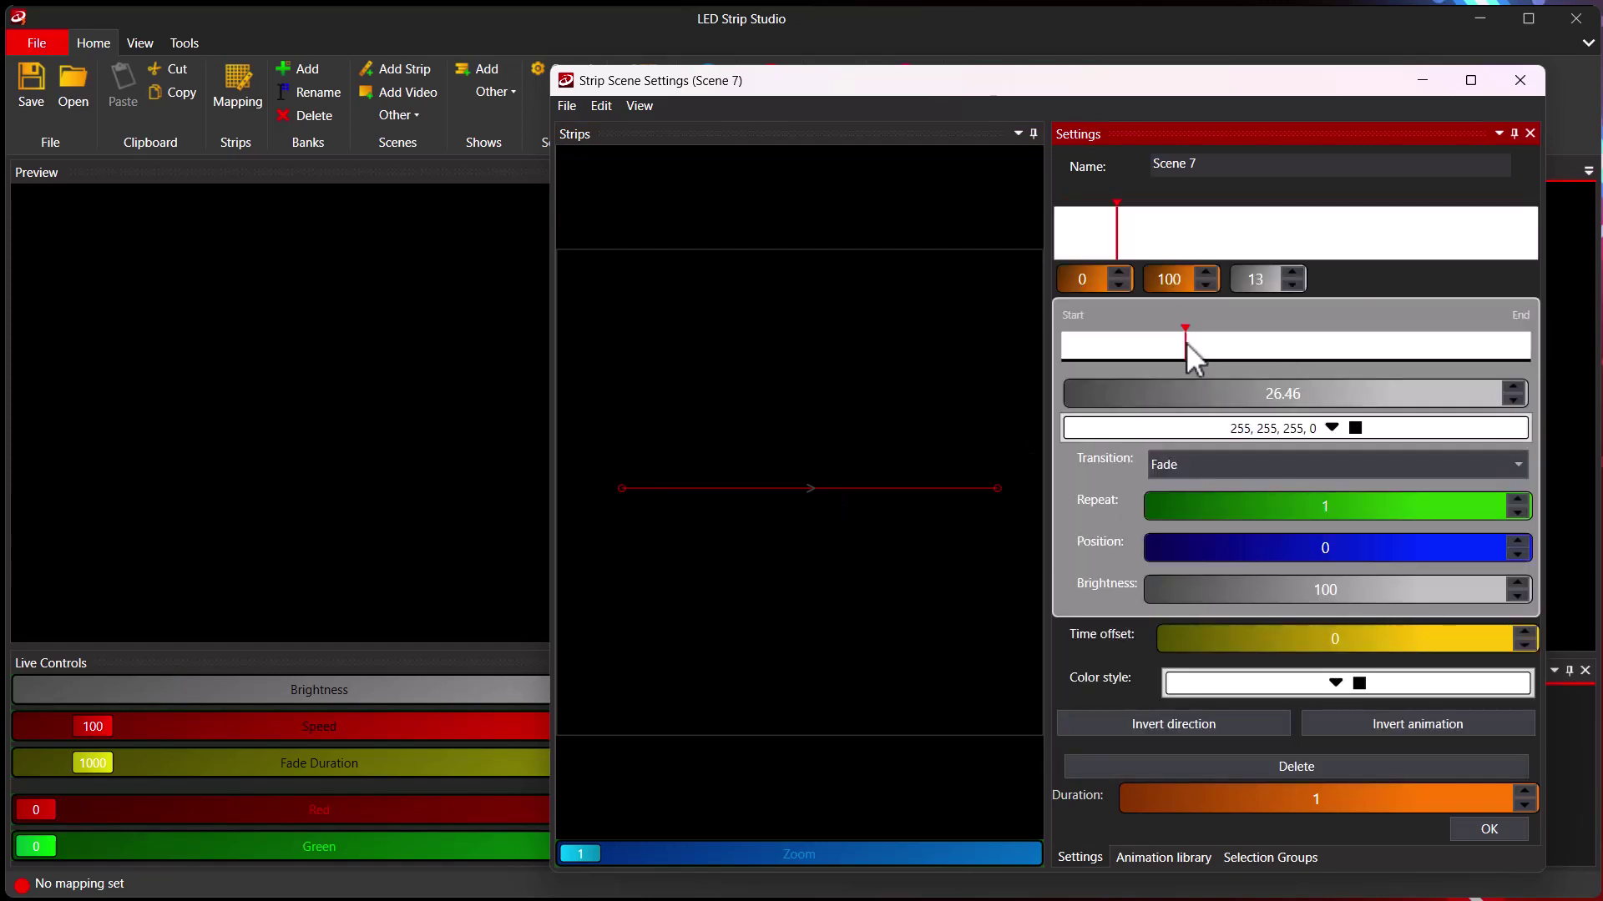
left_click_drag(1186, 344, 1143, 347)
left_click(1405, 343)
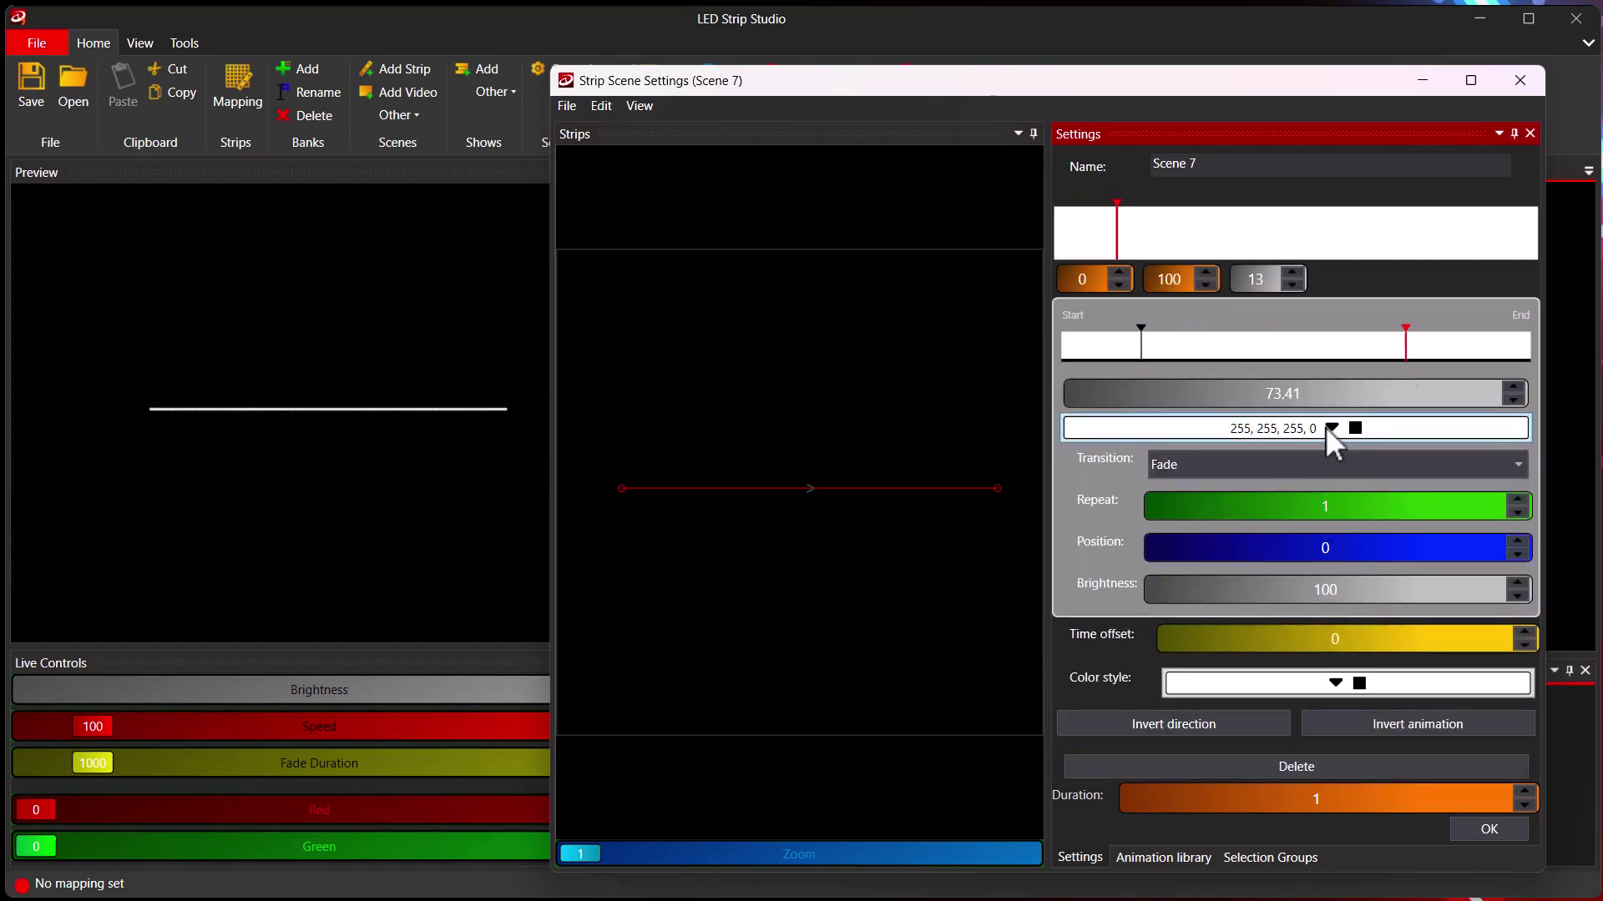
left_click(1325, 429)
double_click(1057, 467)
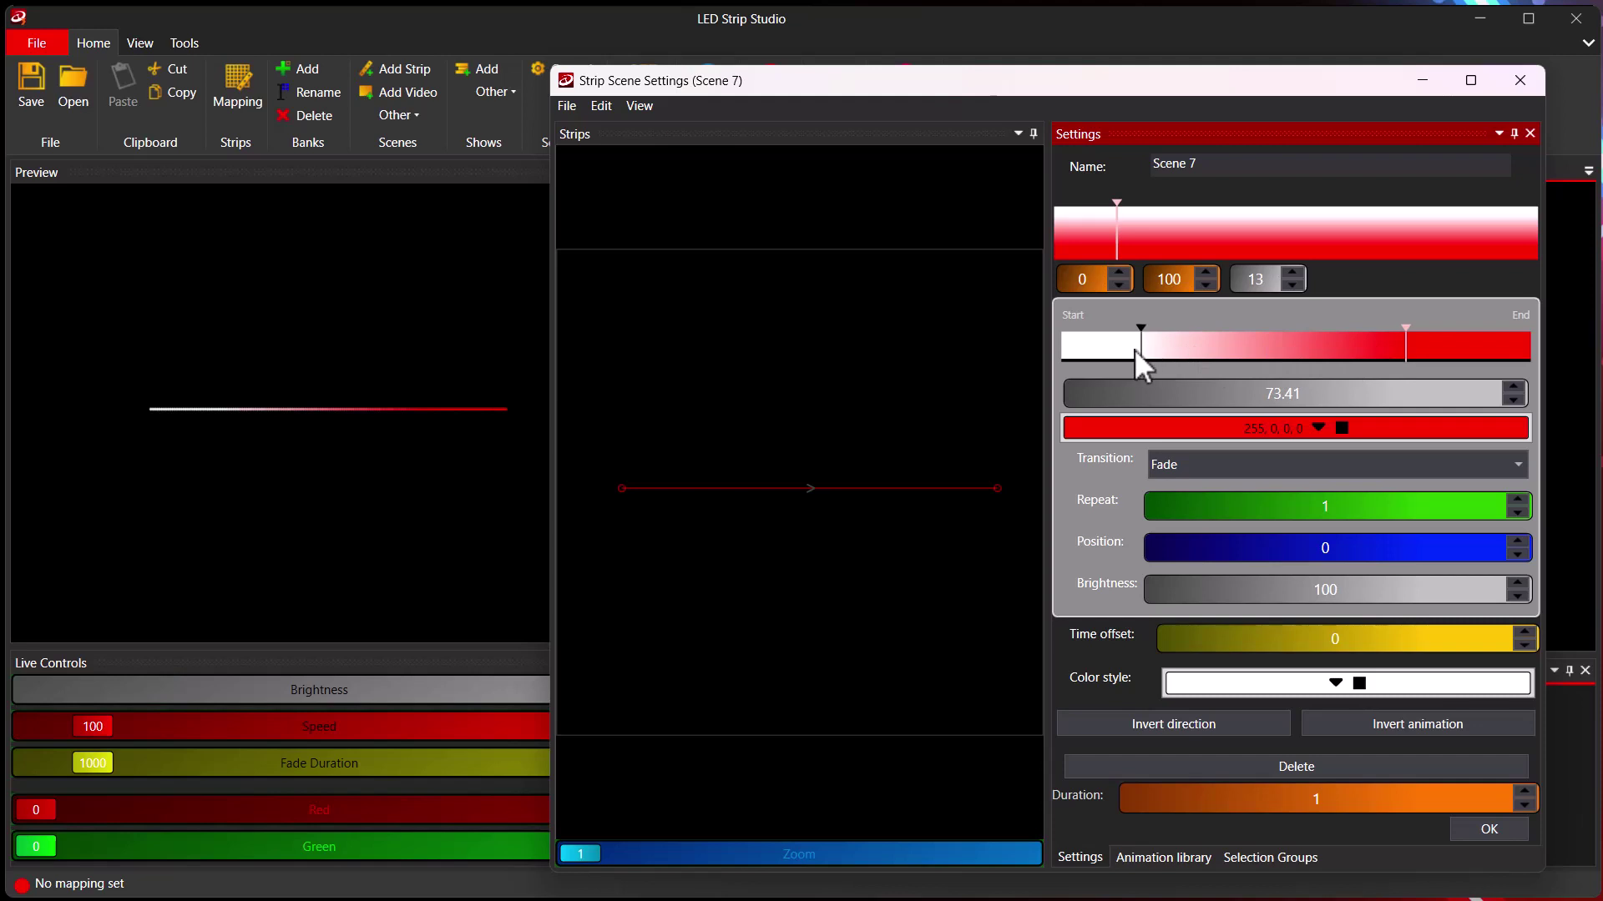
left_click_drag(1135, 349, 1288, 351)
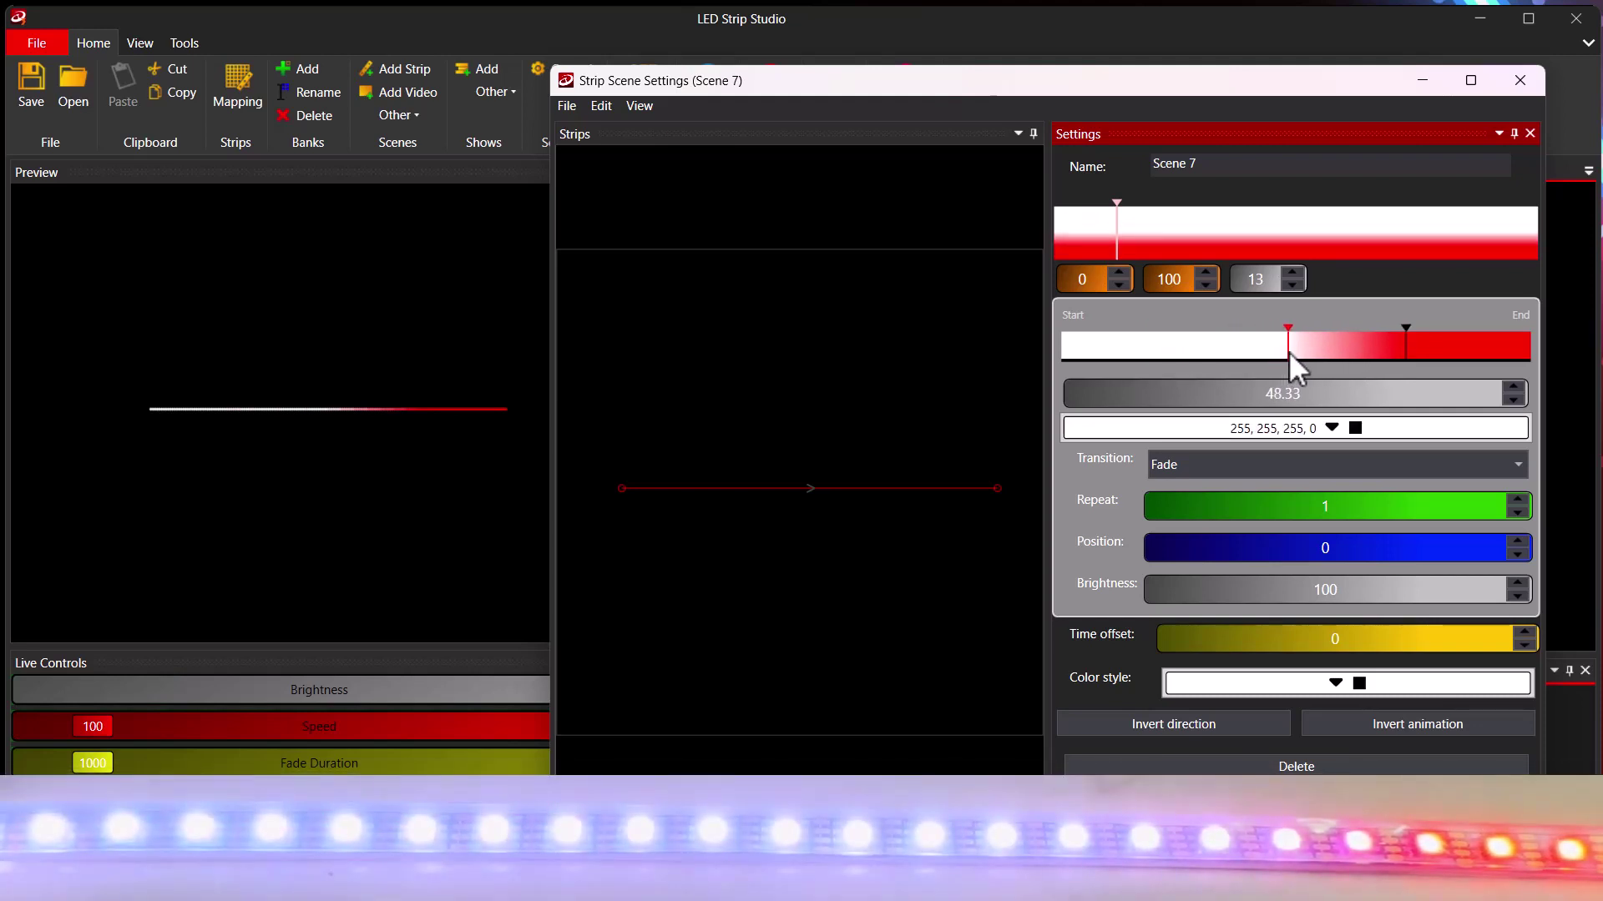
left_click_drag(1413, 350, 1277, 343)
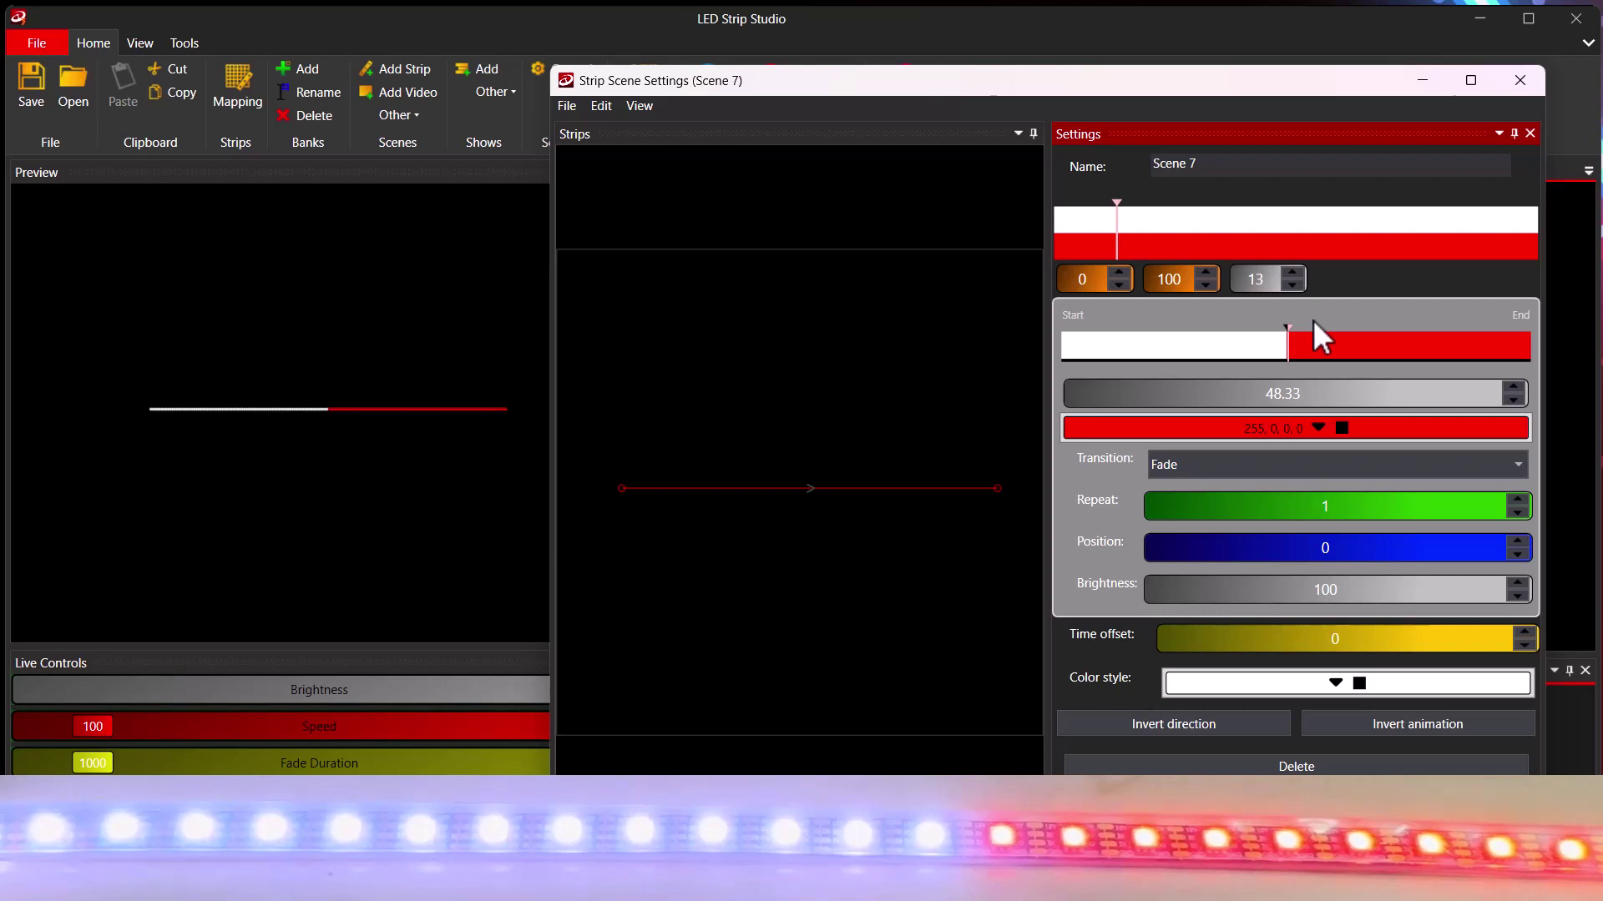
Step: Create a default animation from the white-red keyframe and close the seventh scene's settings
right_click(1119, 227)
left_click(1224, 339)
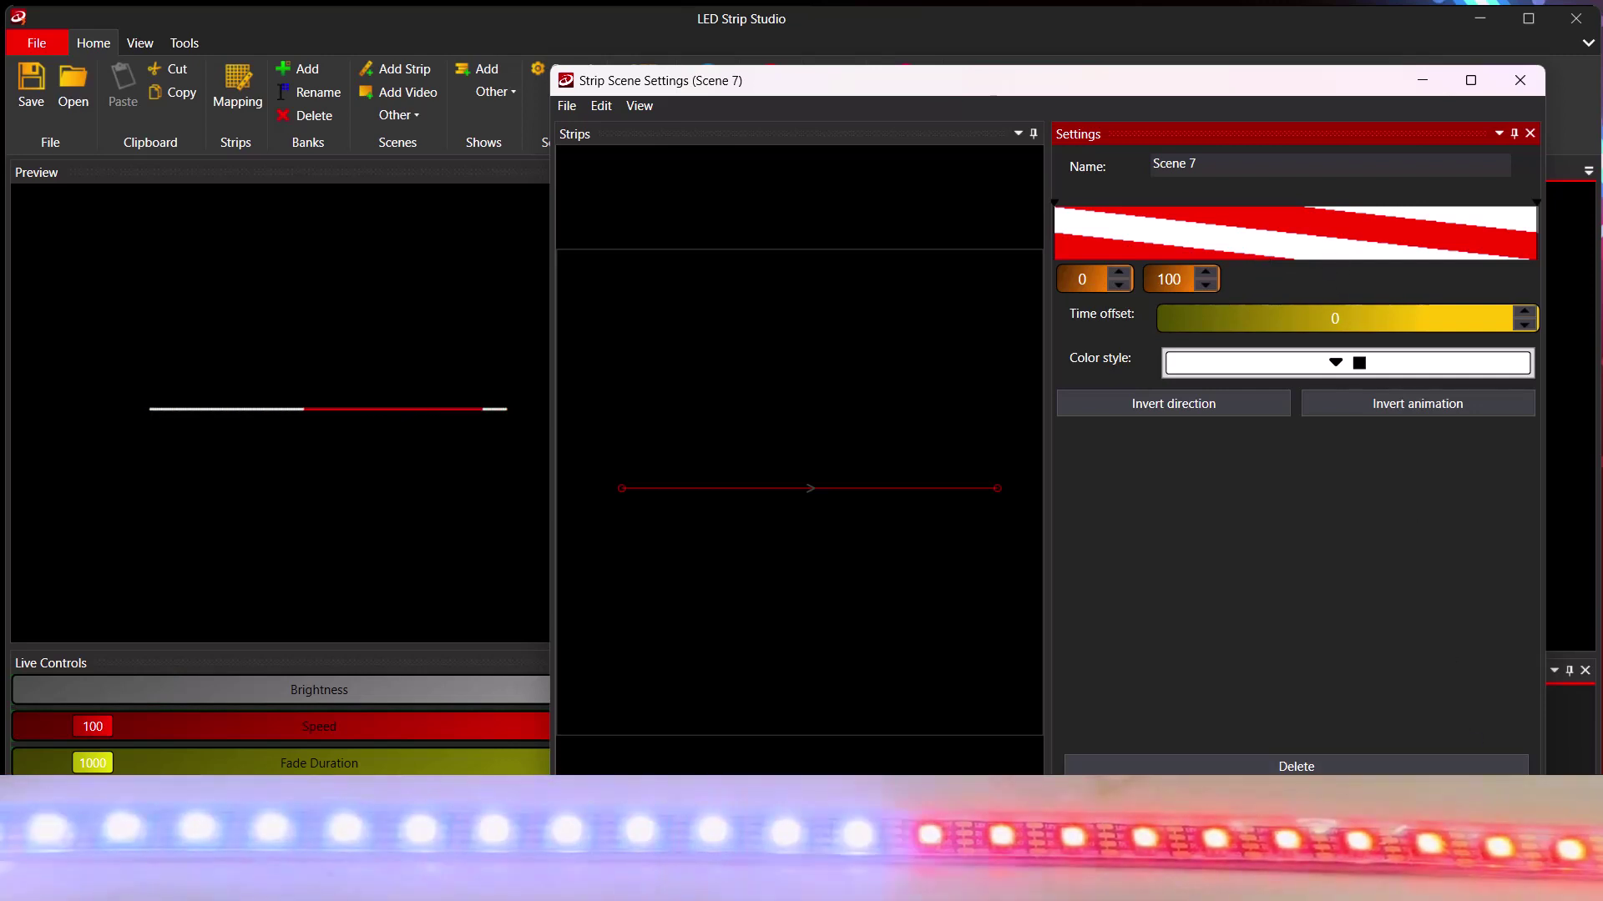
left_click(1520, 81)
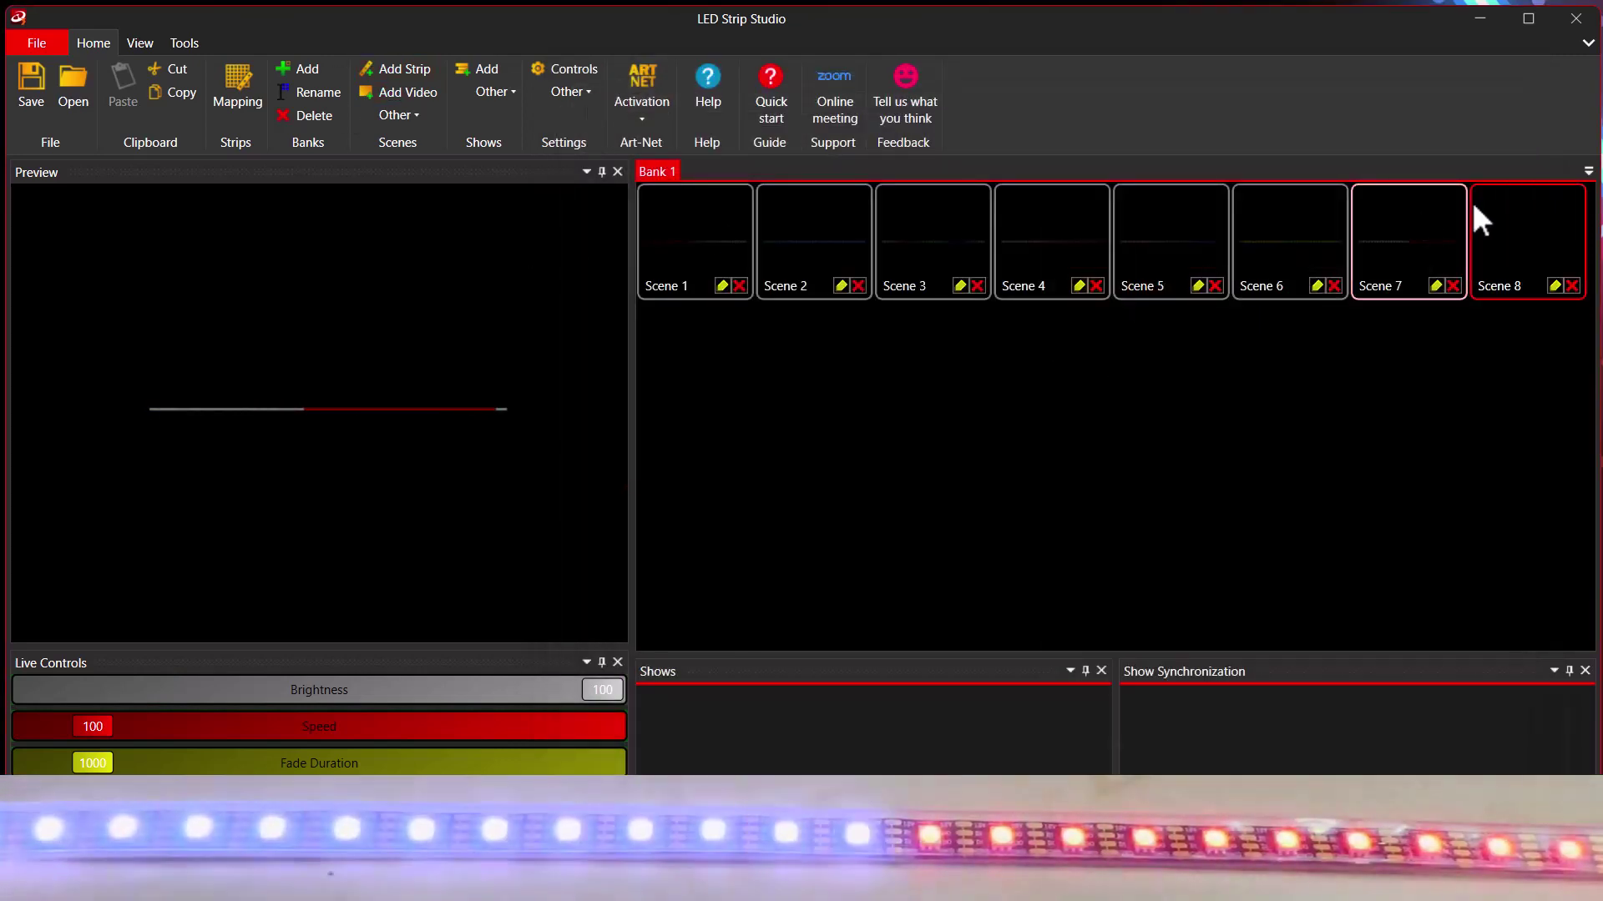
Step: Open the settings of an eighth strip scene and give its LED strip an animation with a keyframe at 7
double_click(1477, 222)
left_click(790, 499)
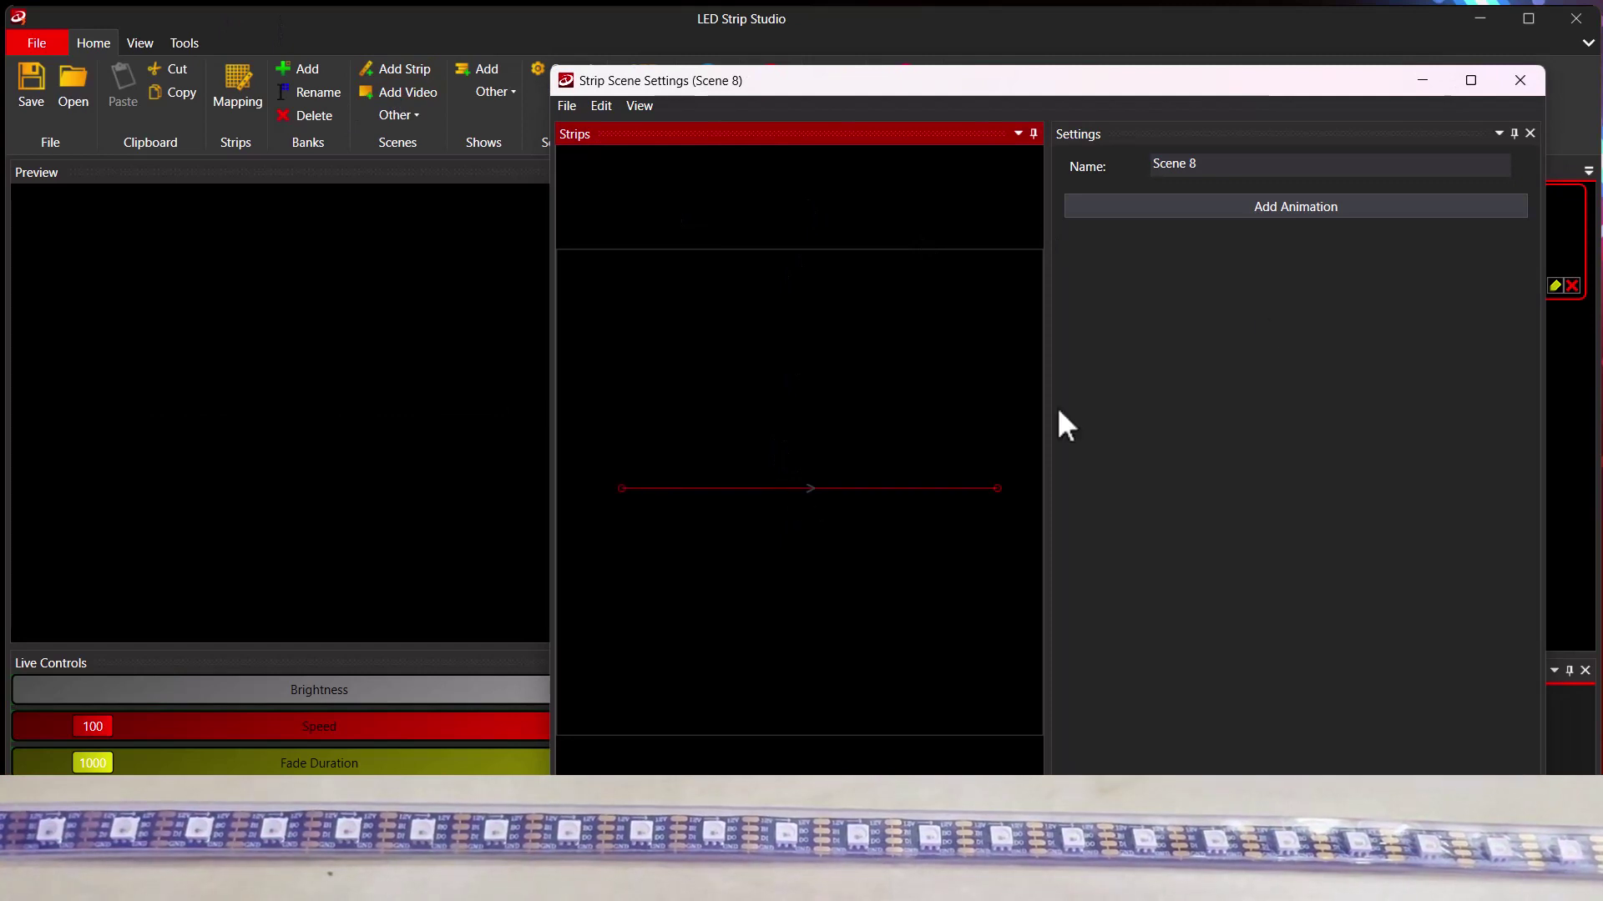
left_click(1234, 207)
left_click(1089, 234)
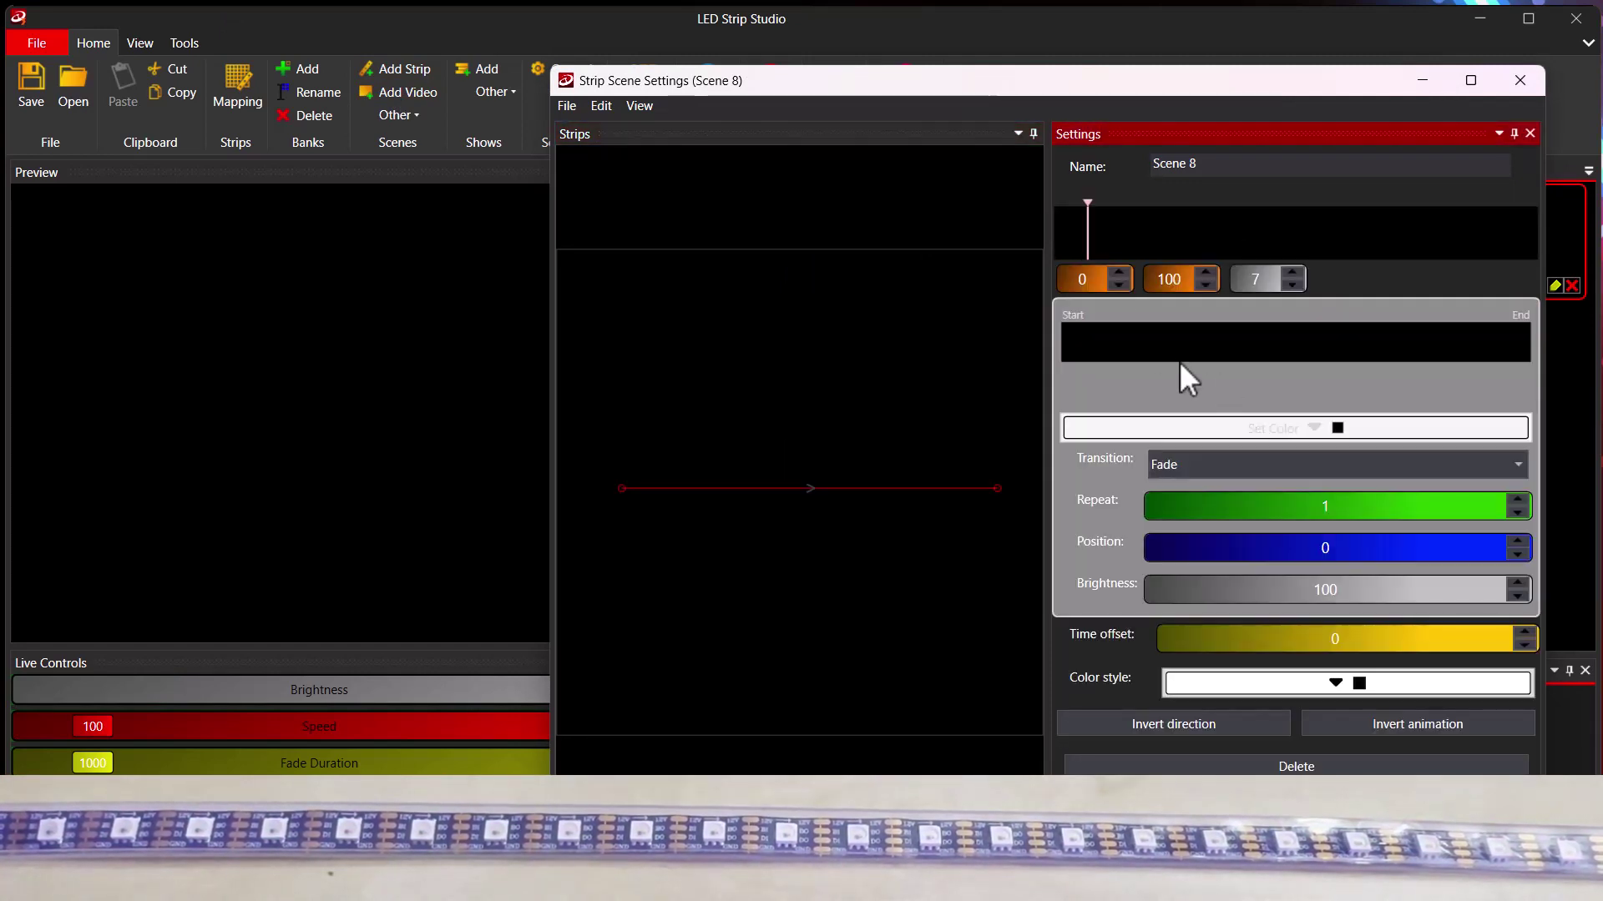
Step: Add a white point at 11.34 to the keyframe and a black point just after it
left_click(1113, 345)
left_click(1144, 346)
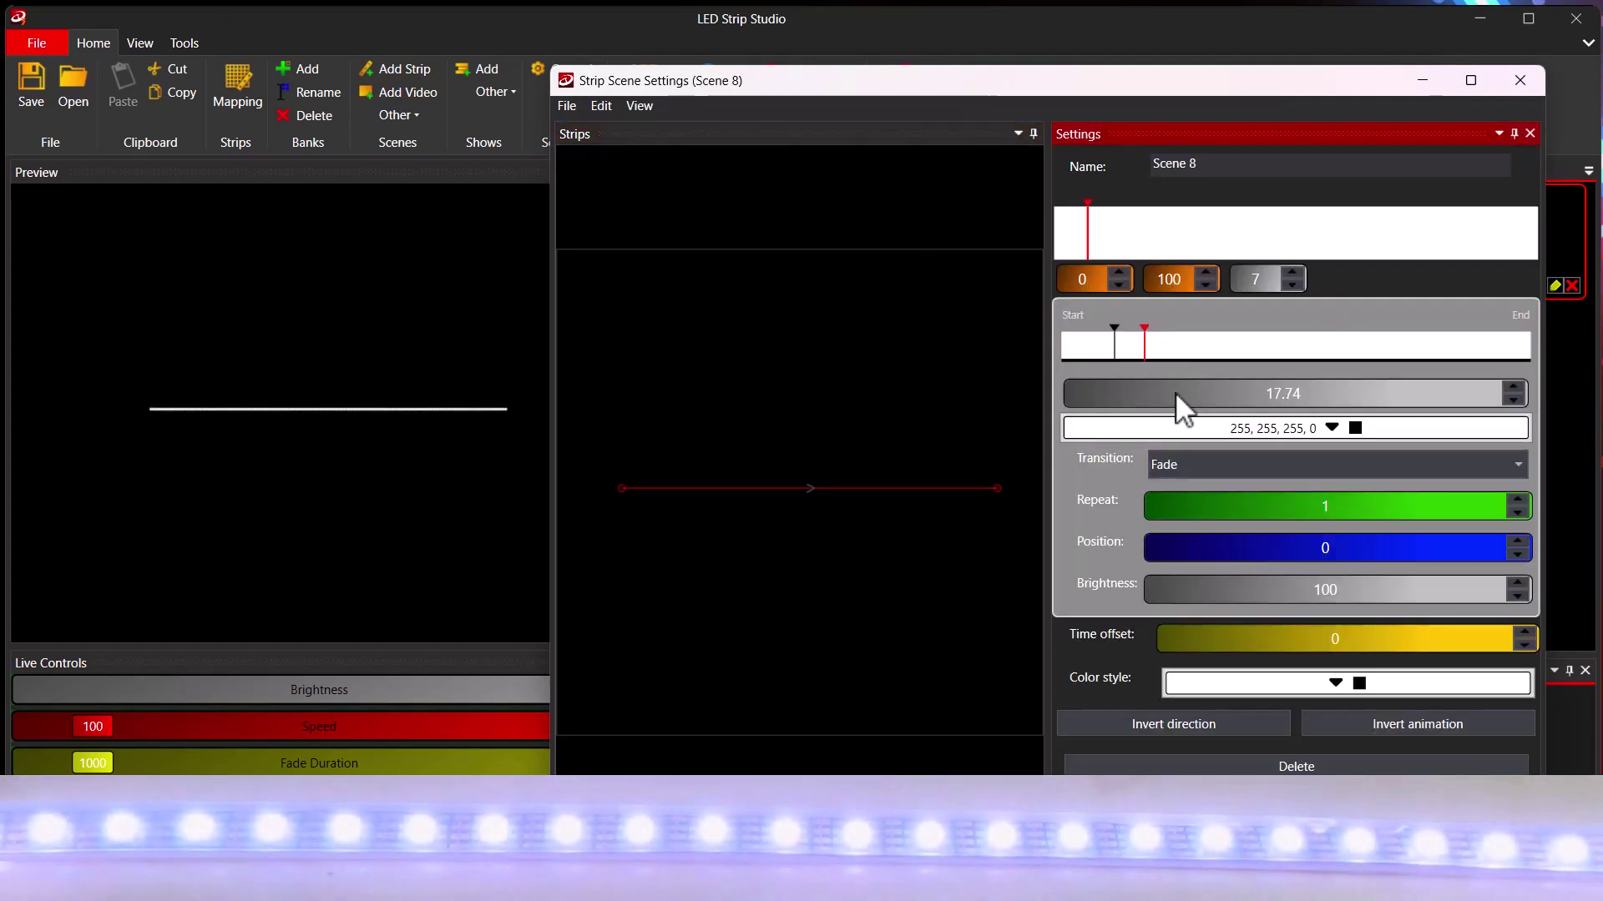
left_click(1270, 428)
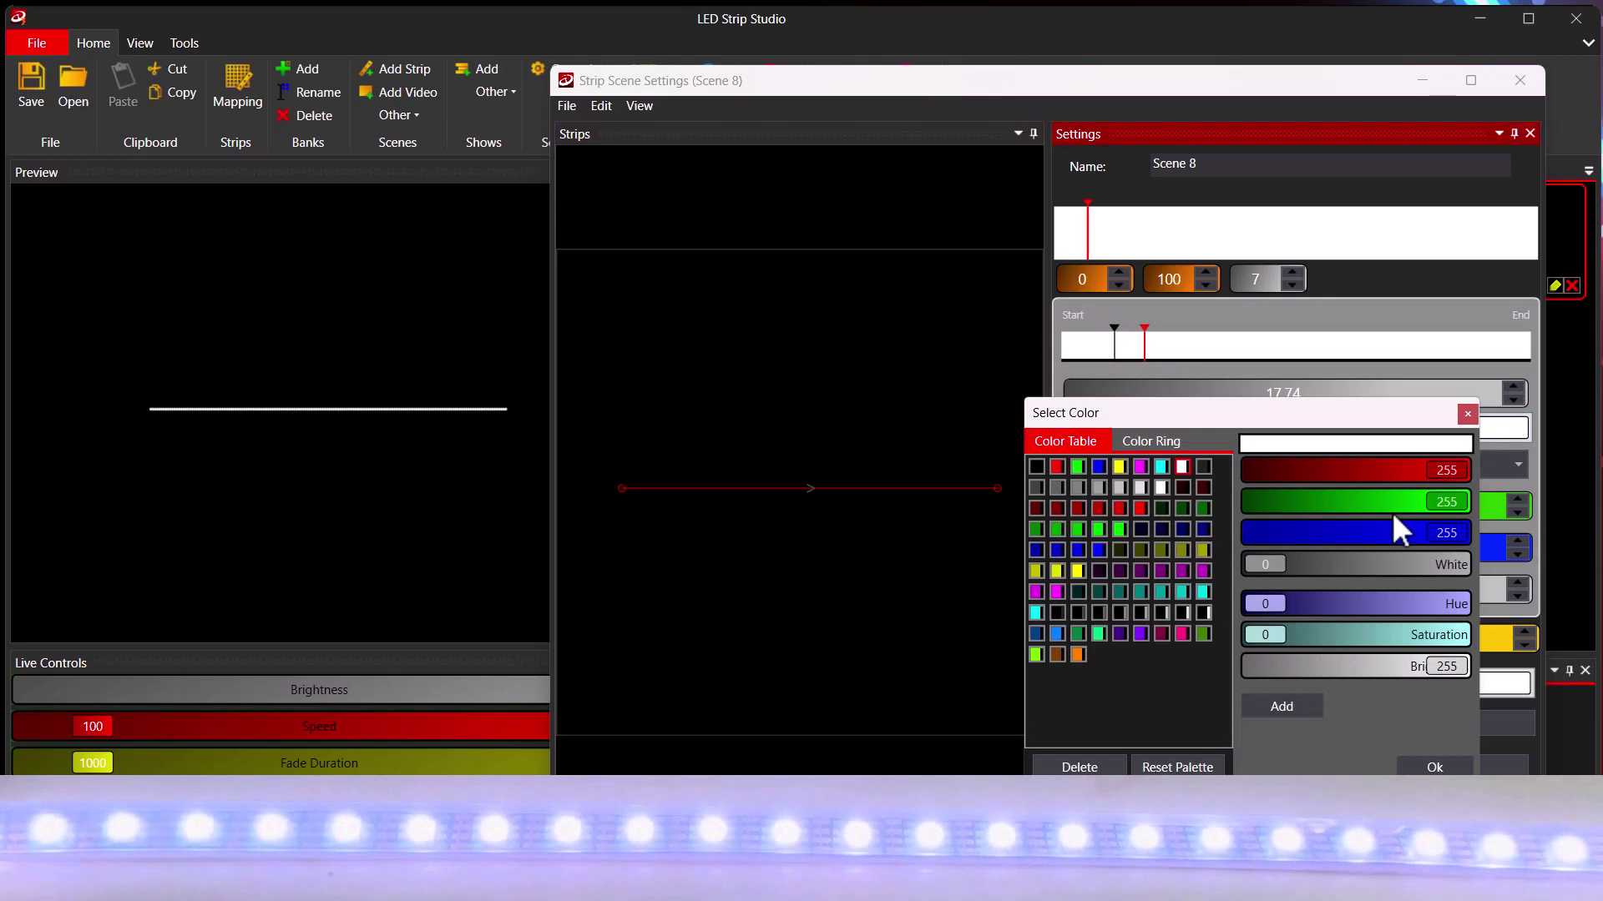
double_click(1036, 466)
left_click_drag(1143, 345, 1147, 354)
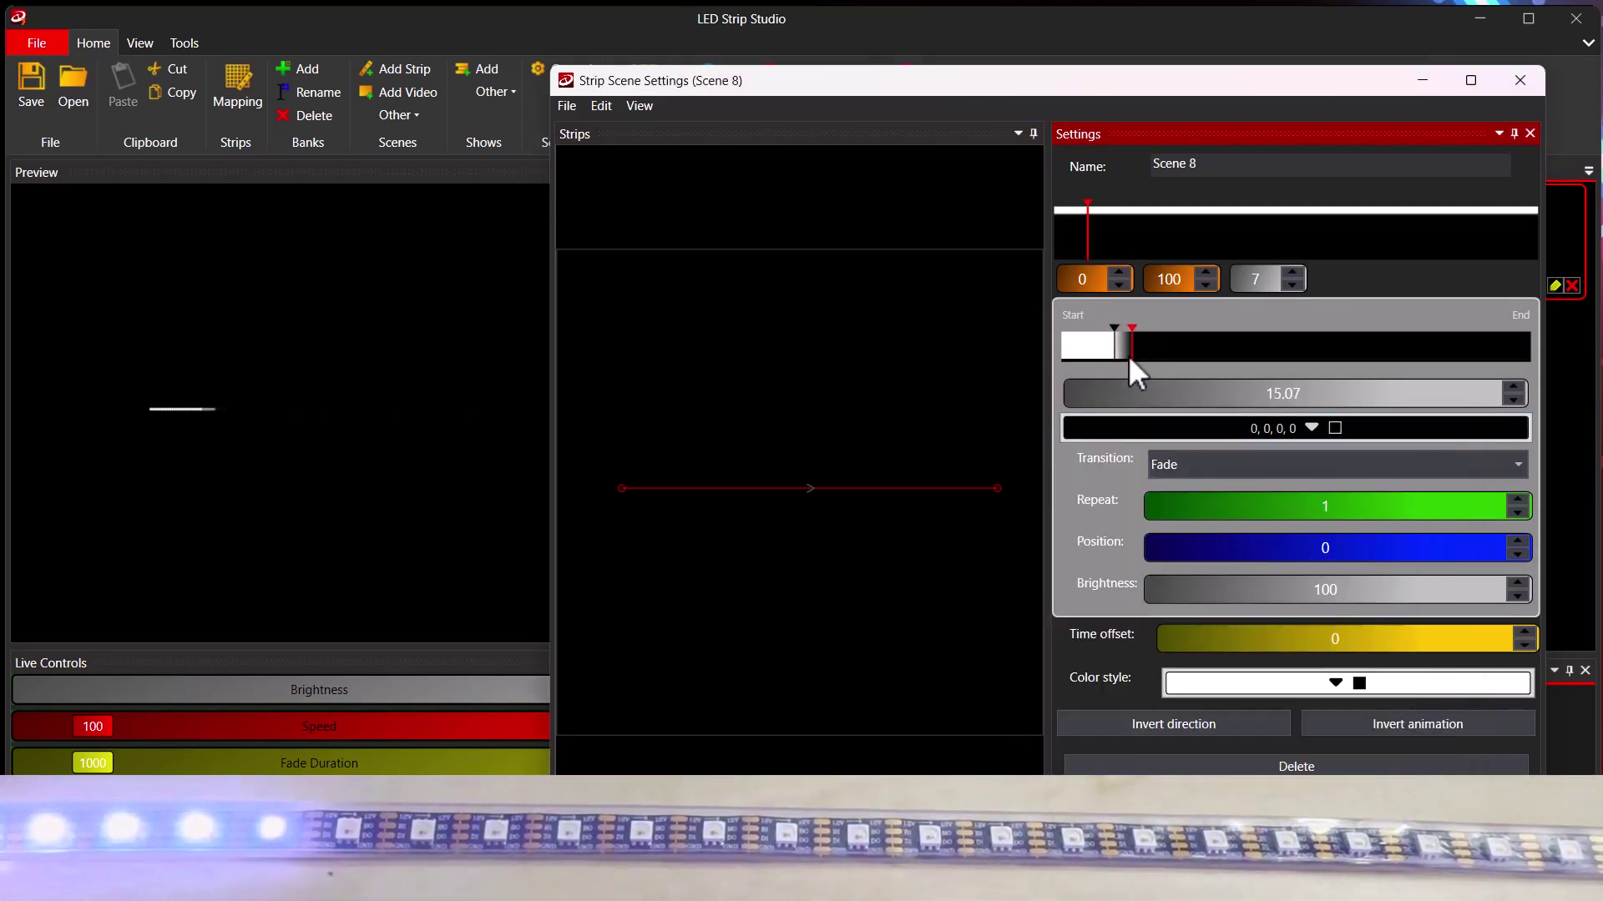
Step: Recolor the white point red and move the black point to 11.34 for a hard edge
left_click(1115, 353)
left_click(1273, 428)
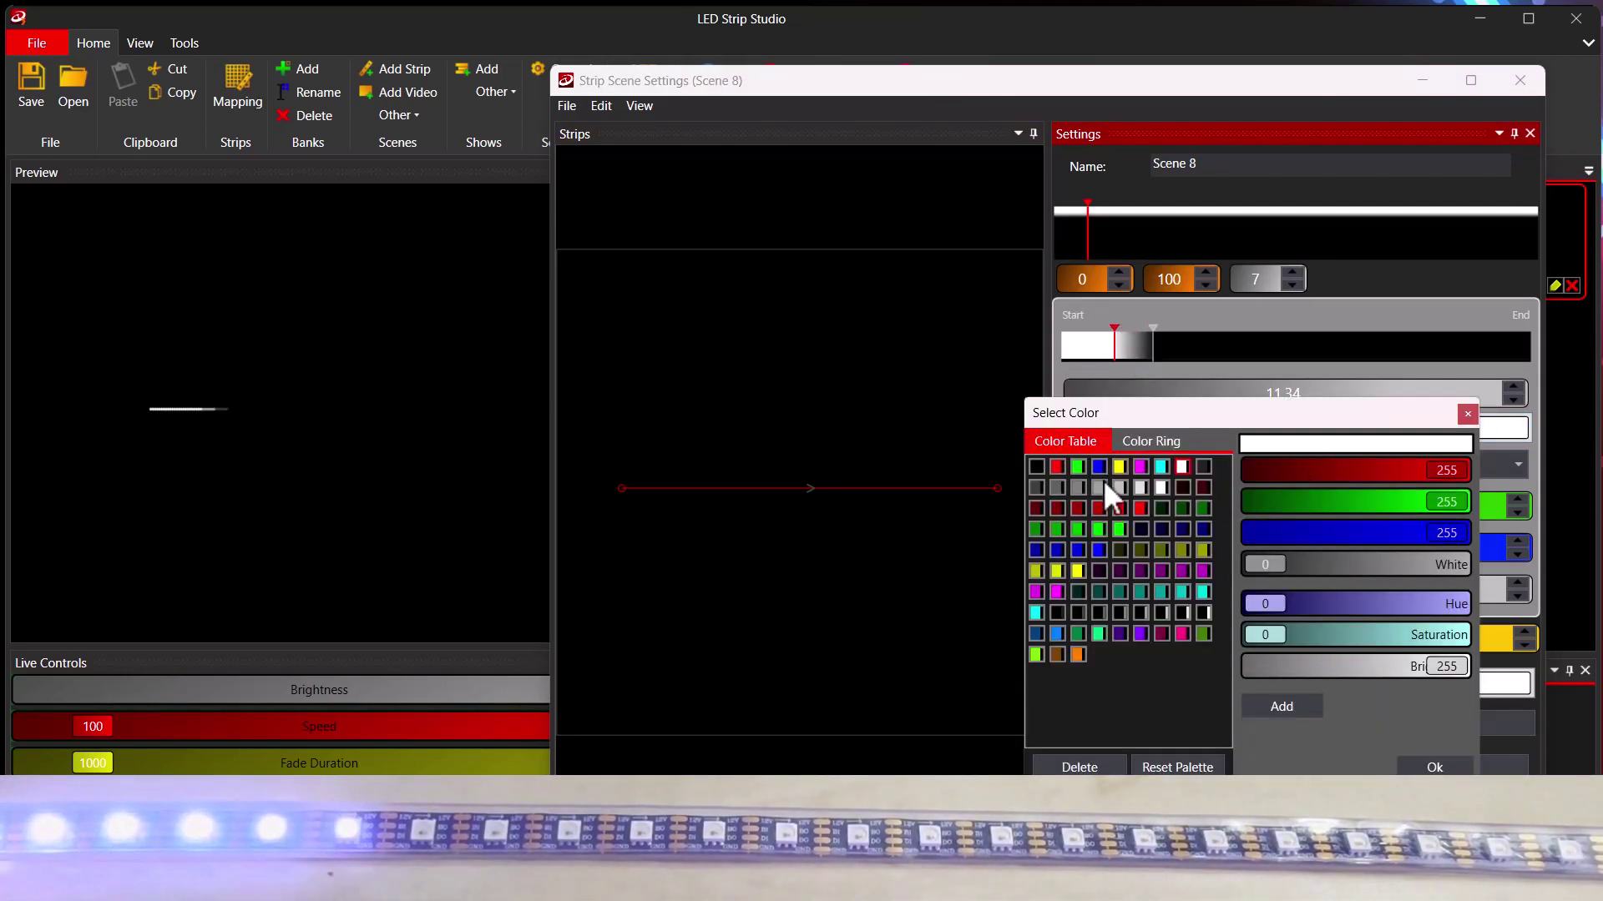
double_click(1056, 466)
left_click_drag(1153, 340, 1117, 339)
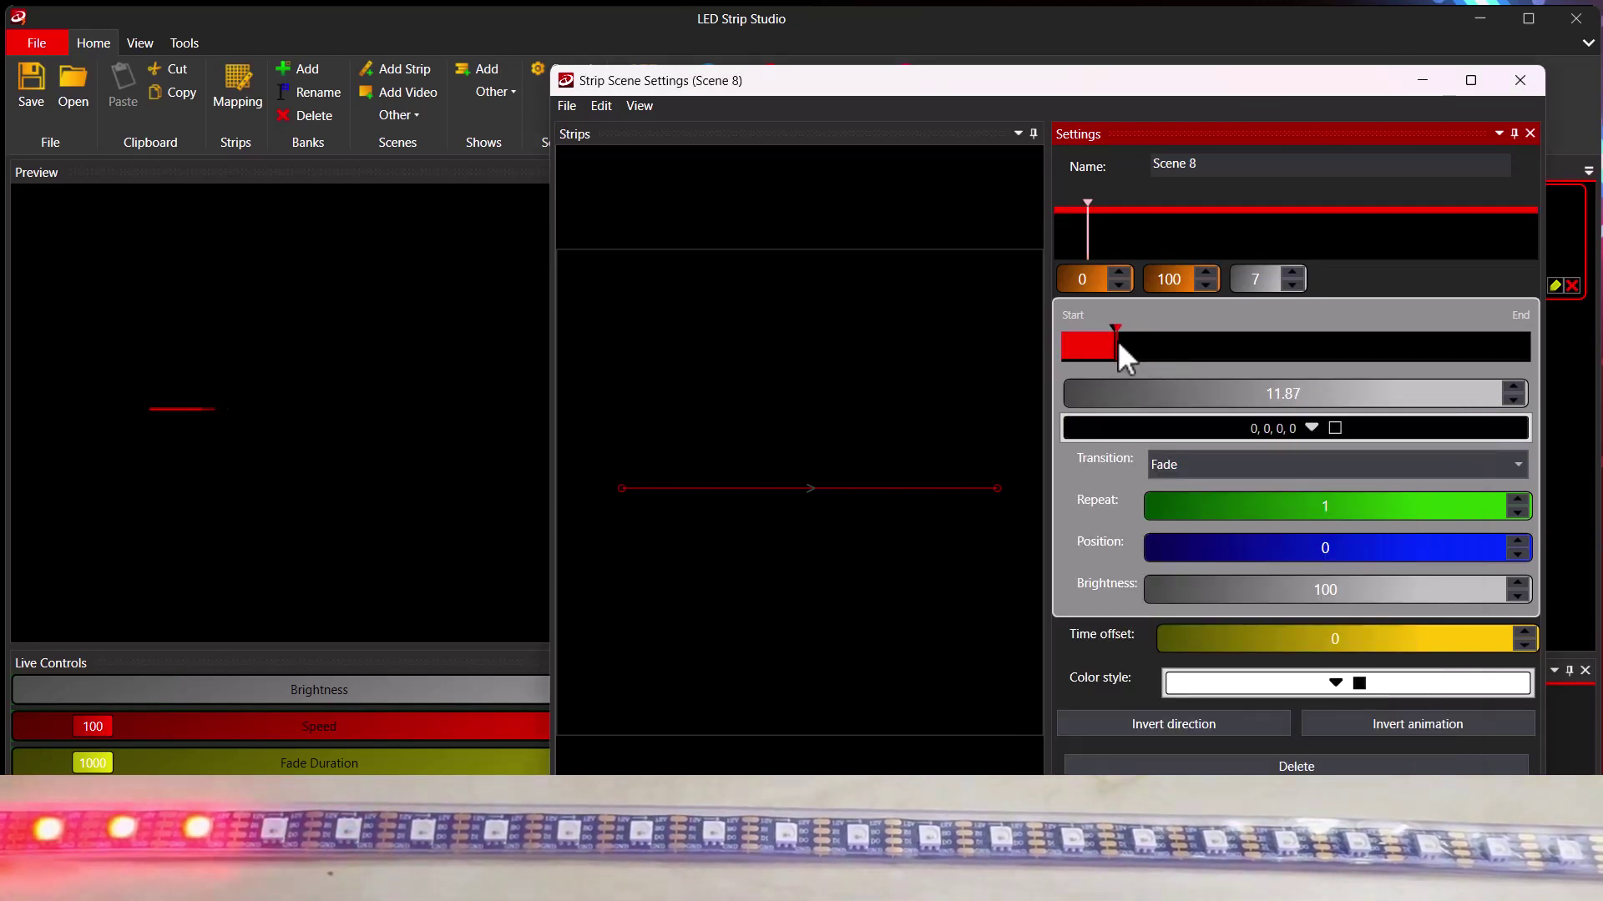
Step: Create a default animation from the red-black keyframe and move its end keyframe to 50
right_click(1087, 242)
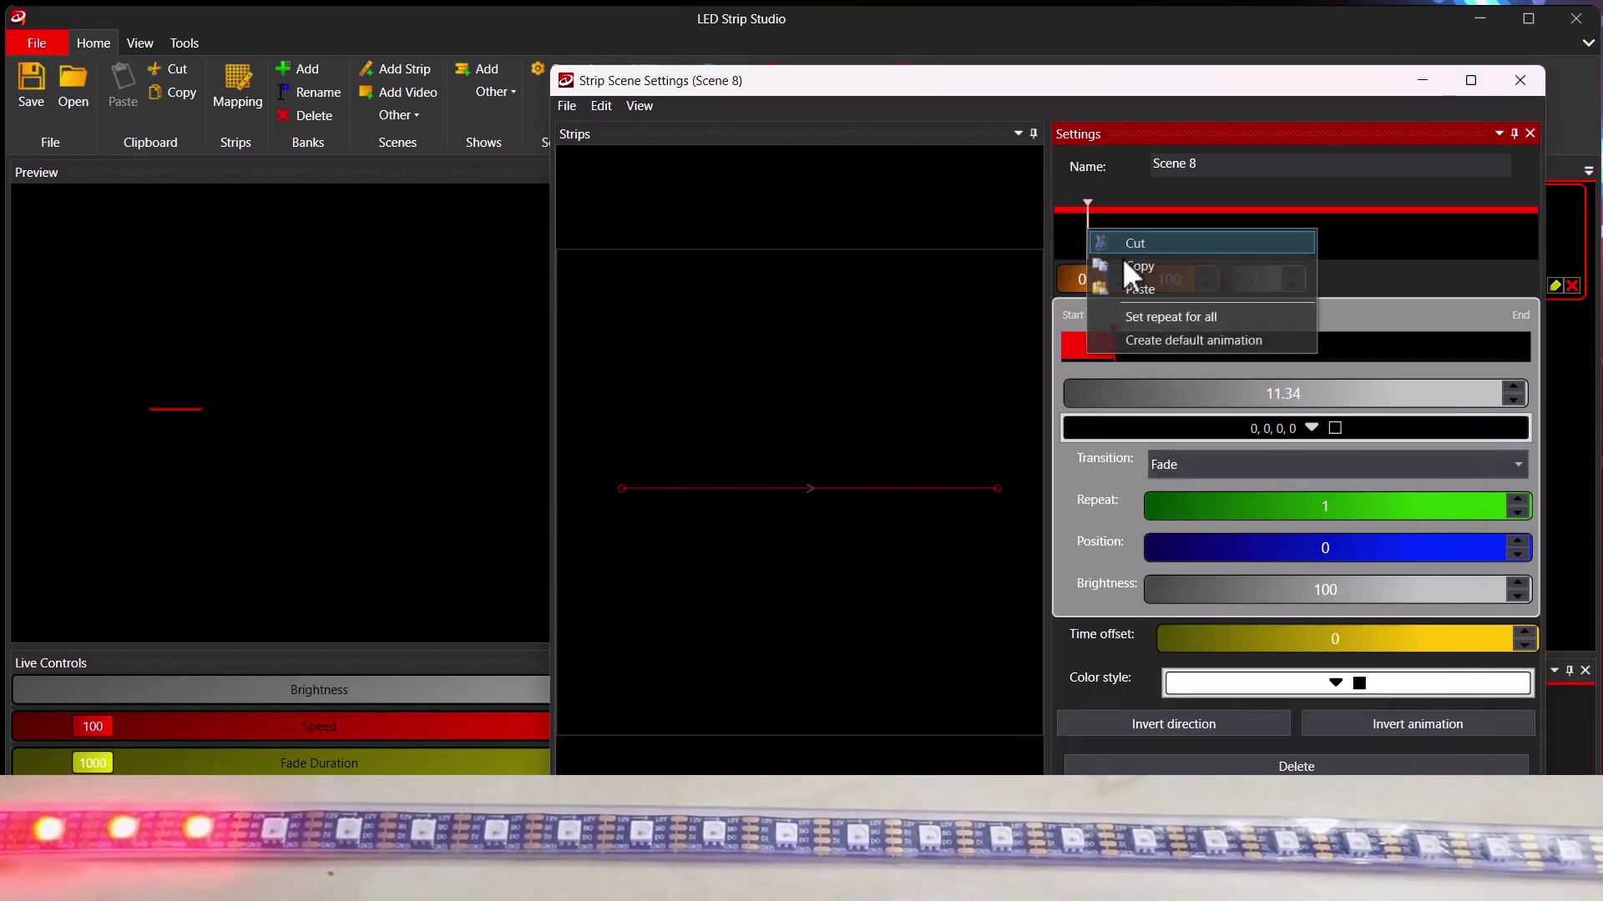
left_click(1194, 339)
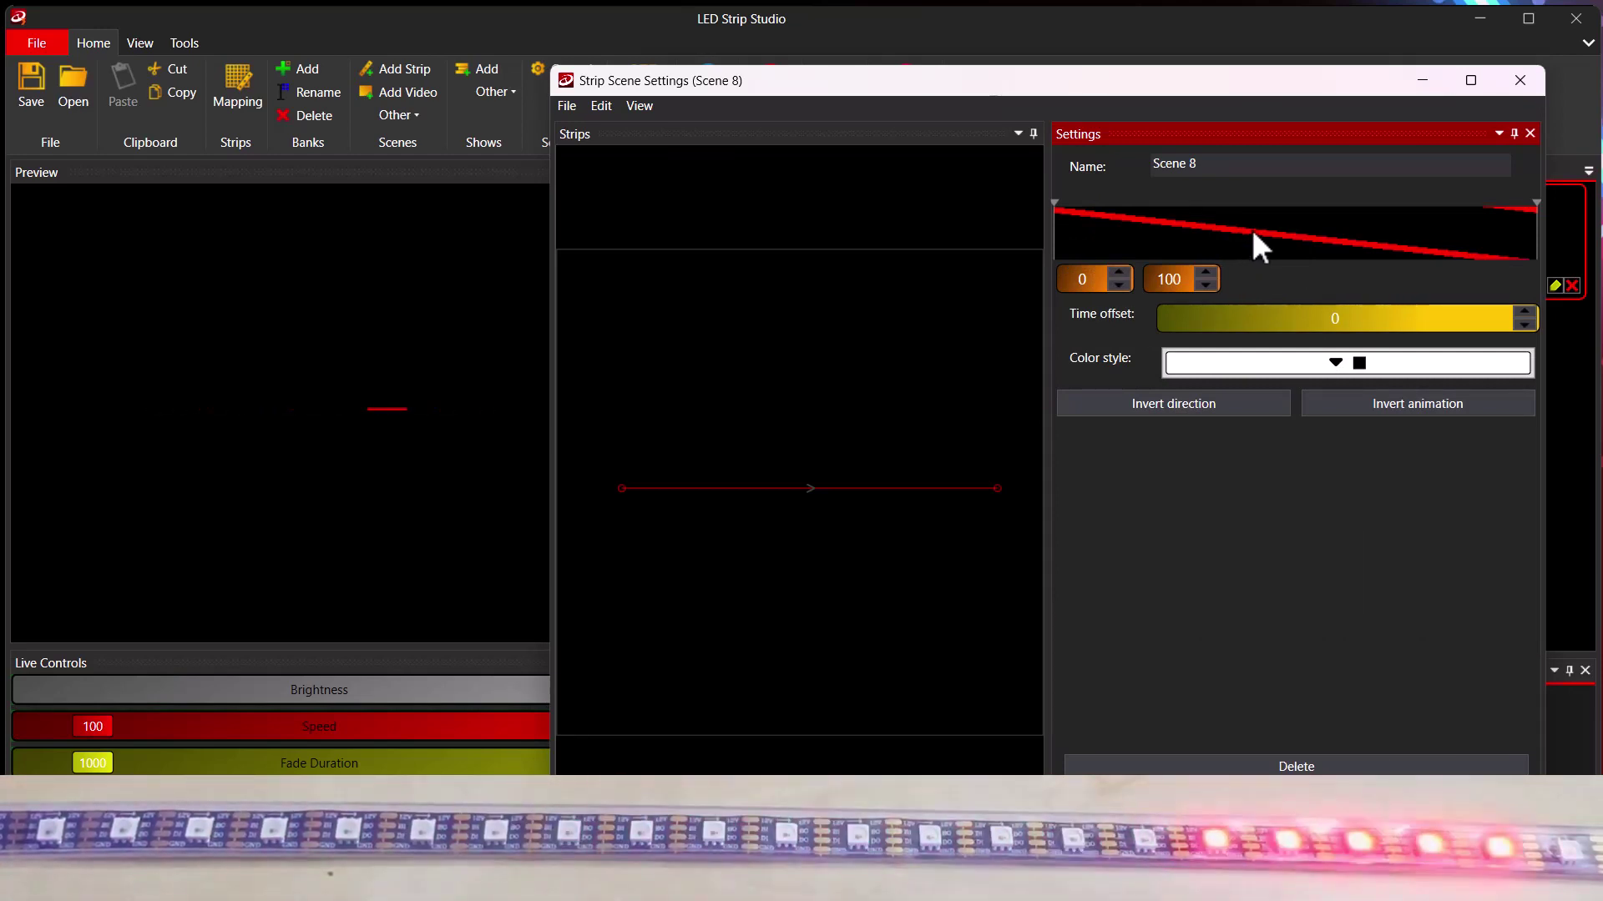
left_click_drag(1536, 237, 1299, 239)
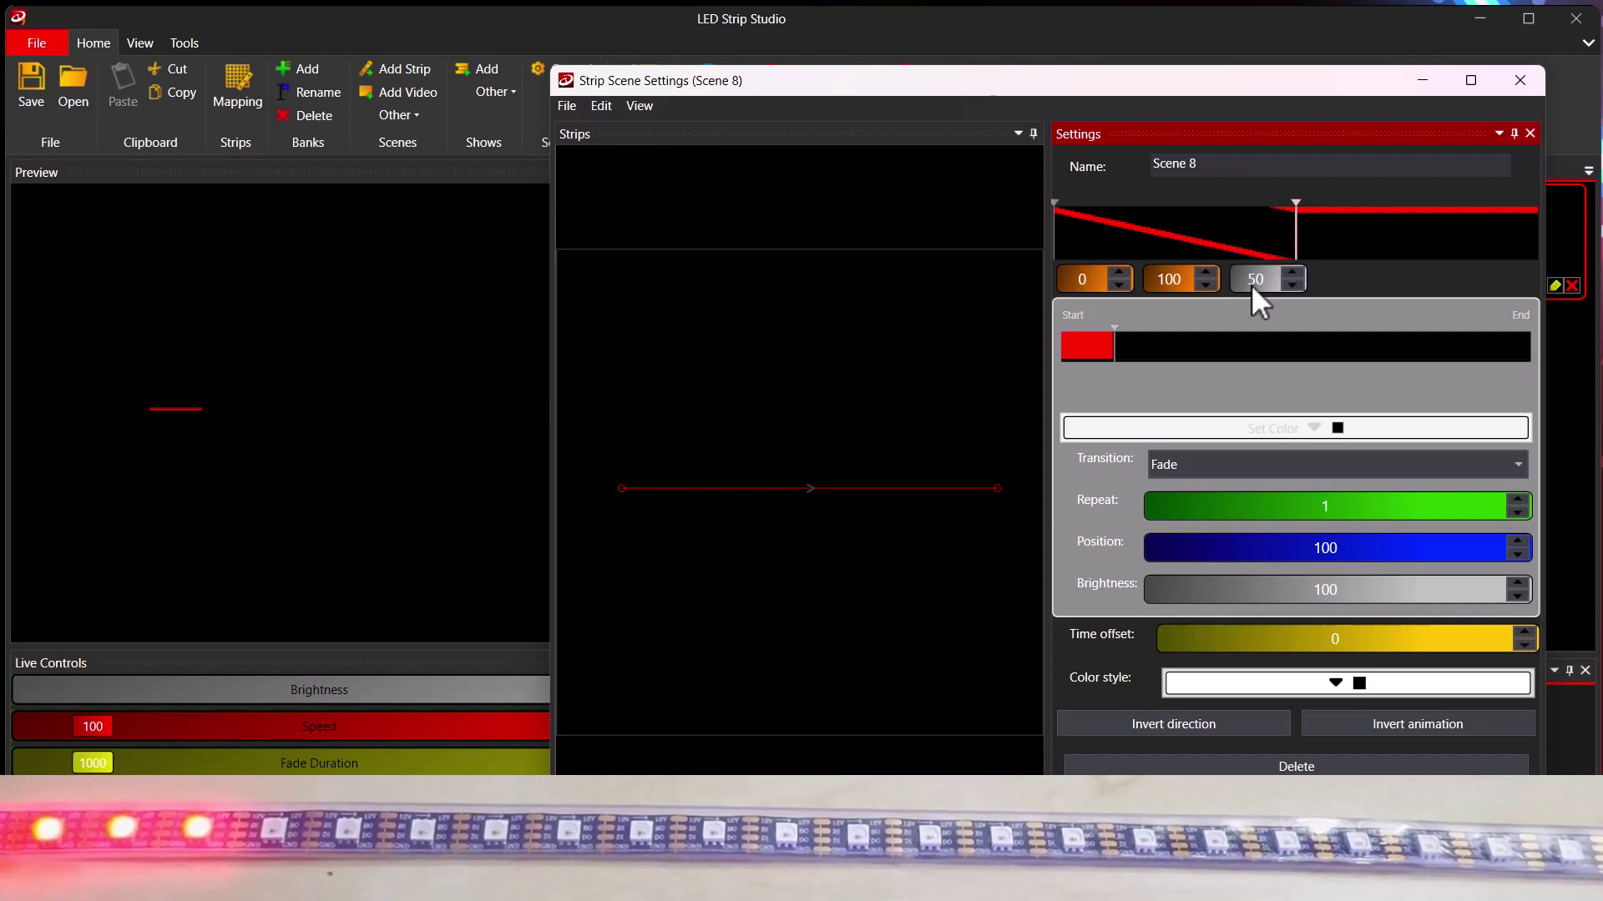
Step: Copy the start keyframe, paste it into the second half of the animation and move the copy to the end
left_click(1057, 229)
right_click(1055, 229)
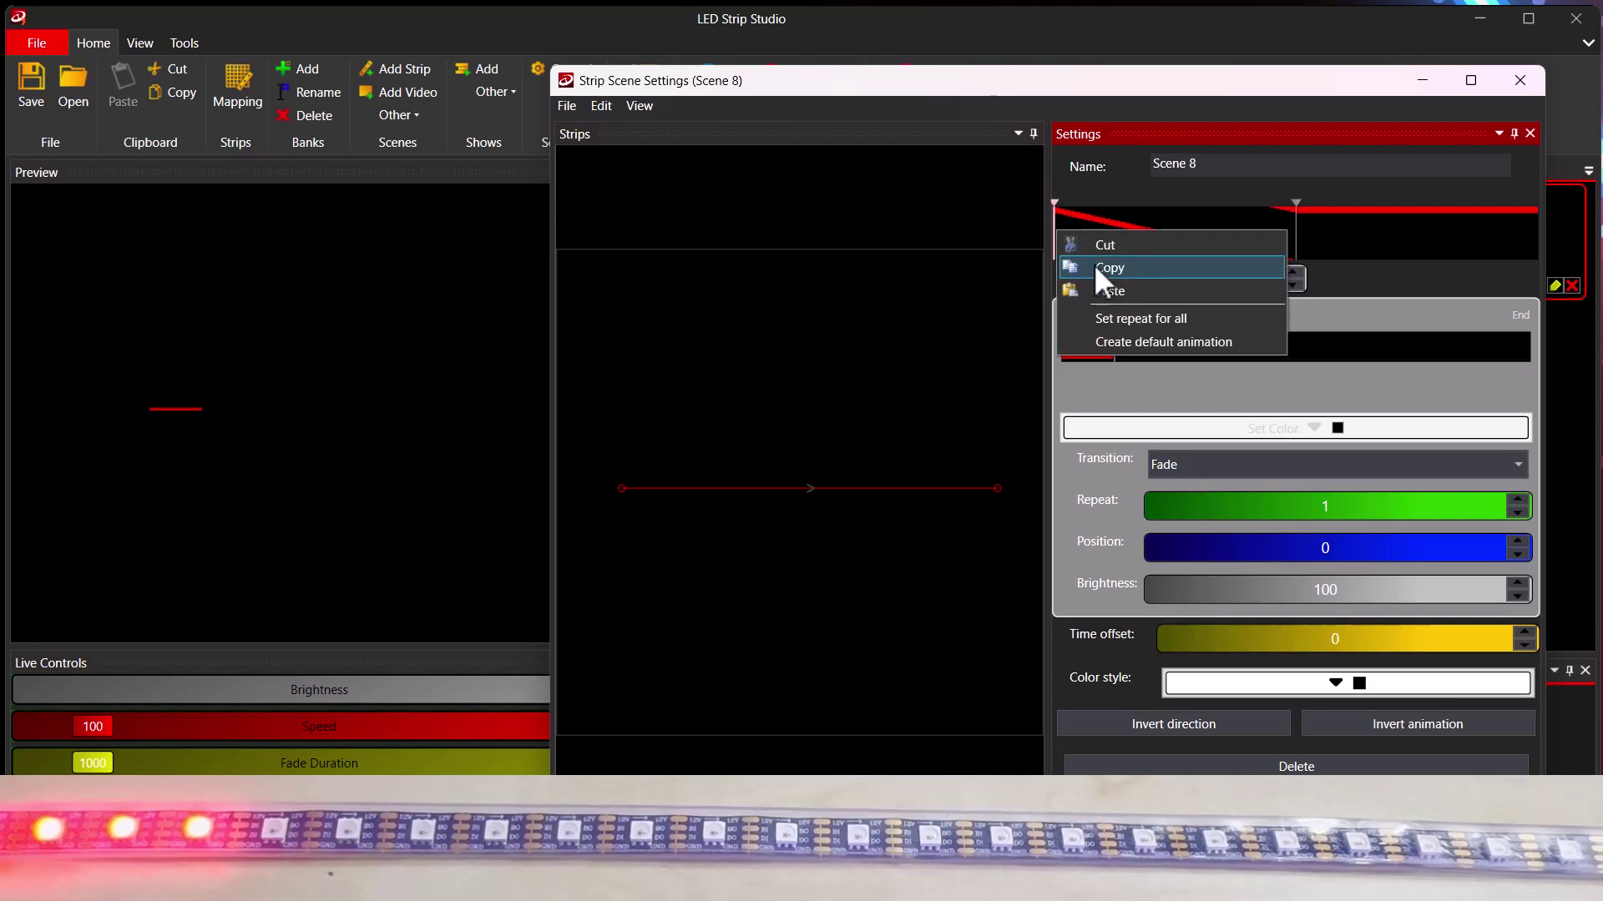
left_click(1110, 268)
right_click(1359, 240)
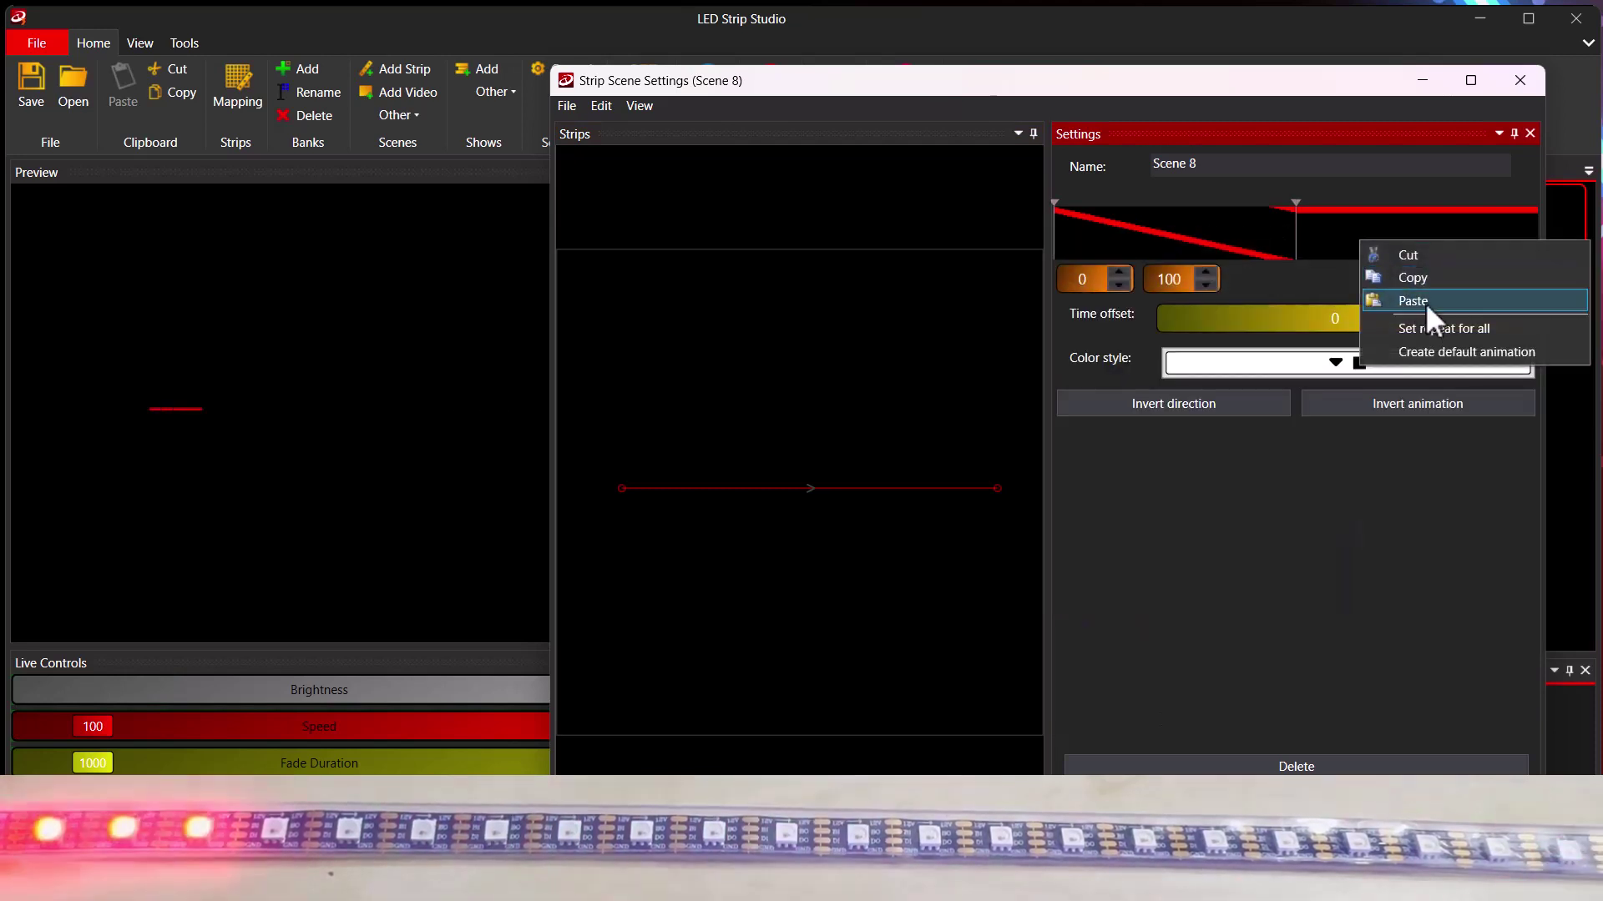
left_click(1425, 302)
left_click_drag(1369, 240, 1553, 248)
left_click(1379, 222)
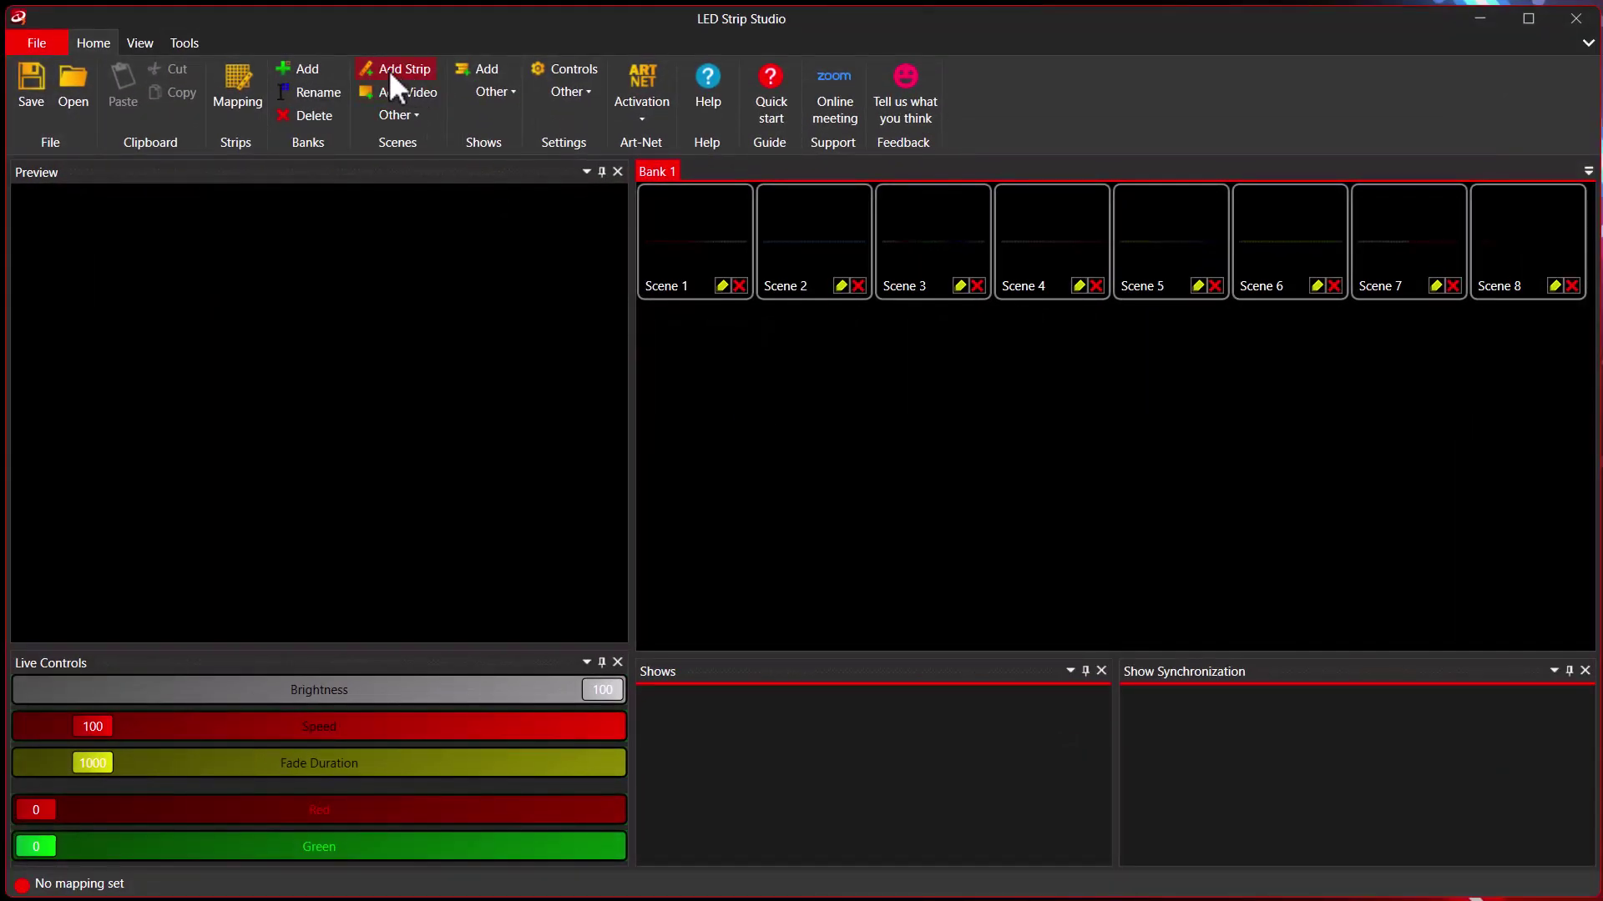
Step: Add a new strip scene, give its strip an animation and insert a keyframe at 11
left_click(388, 68)
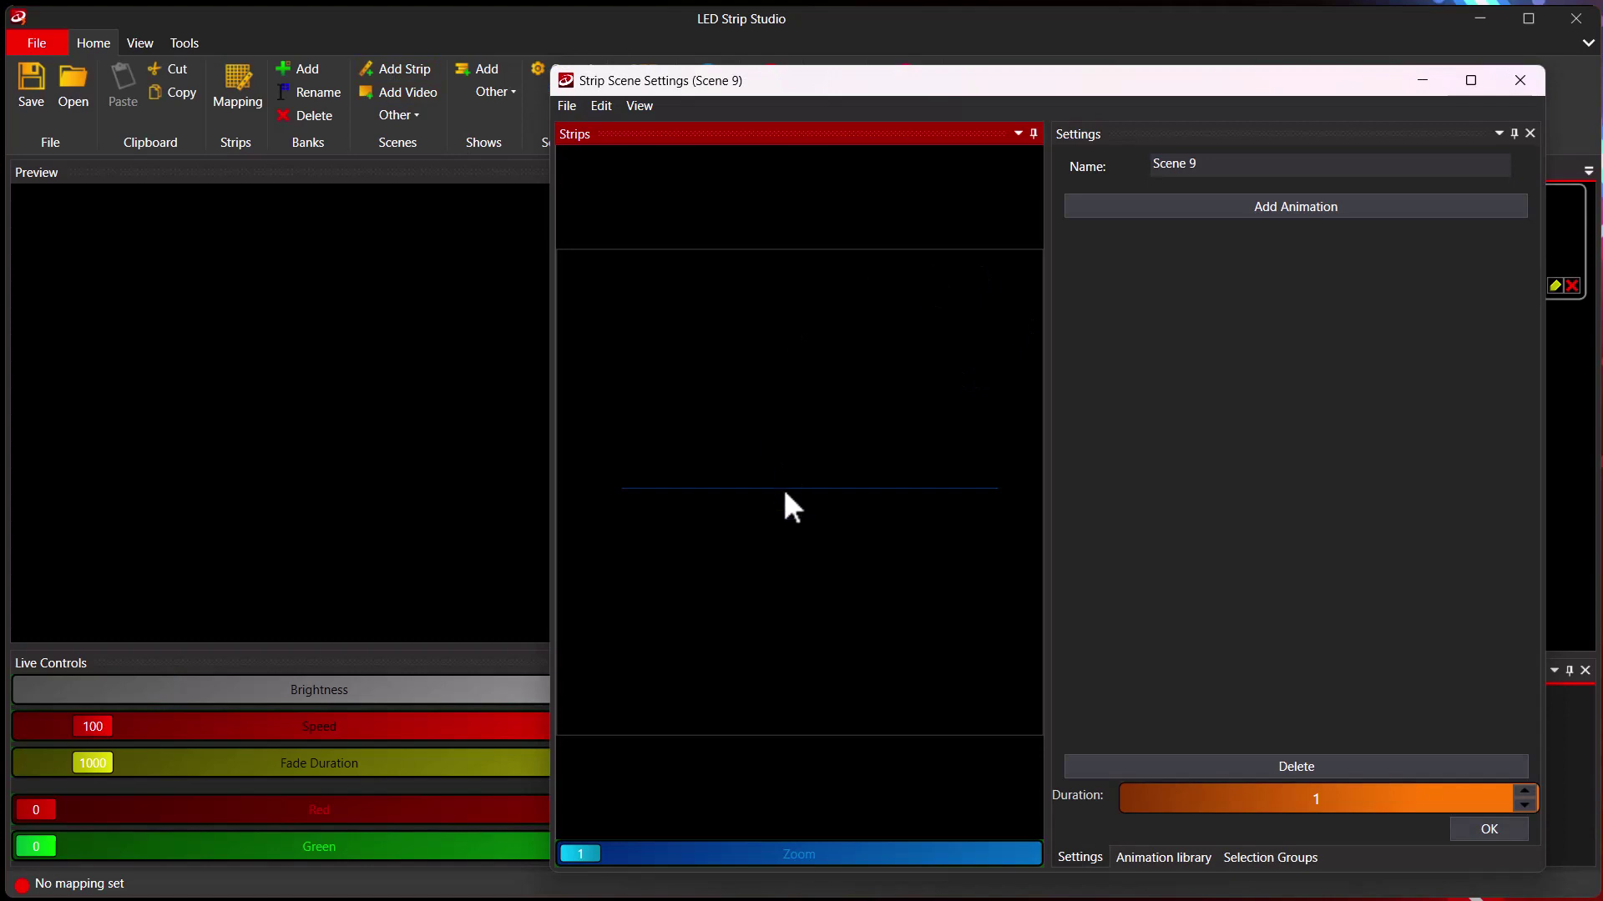
left_click(785, 490)
left_click(1196, 206)
left_click(1109, 229)
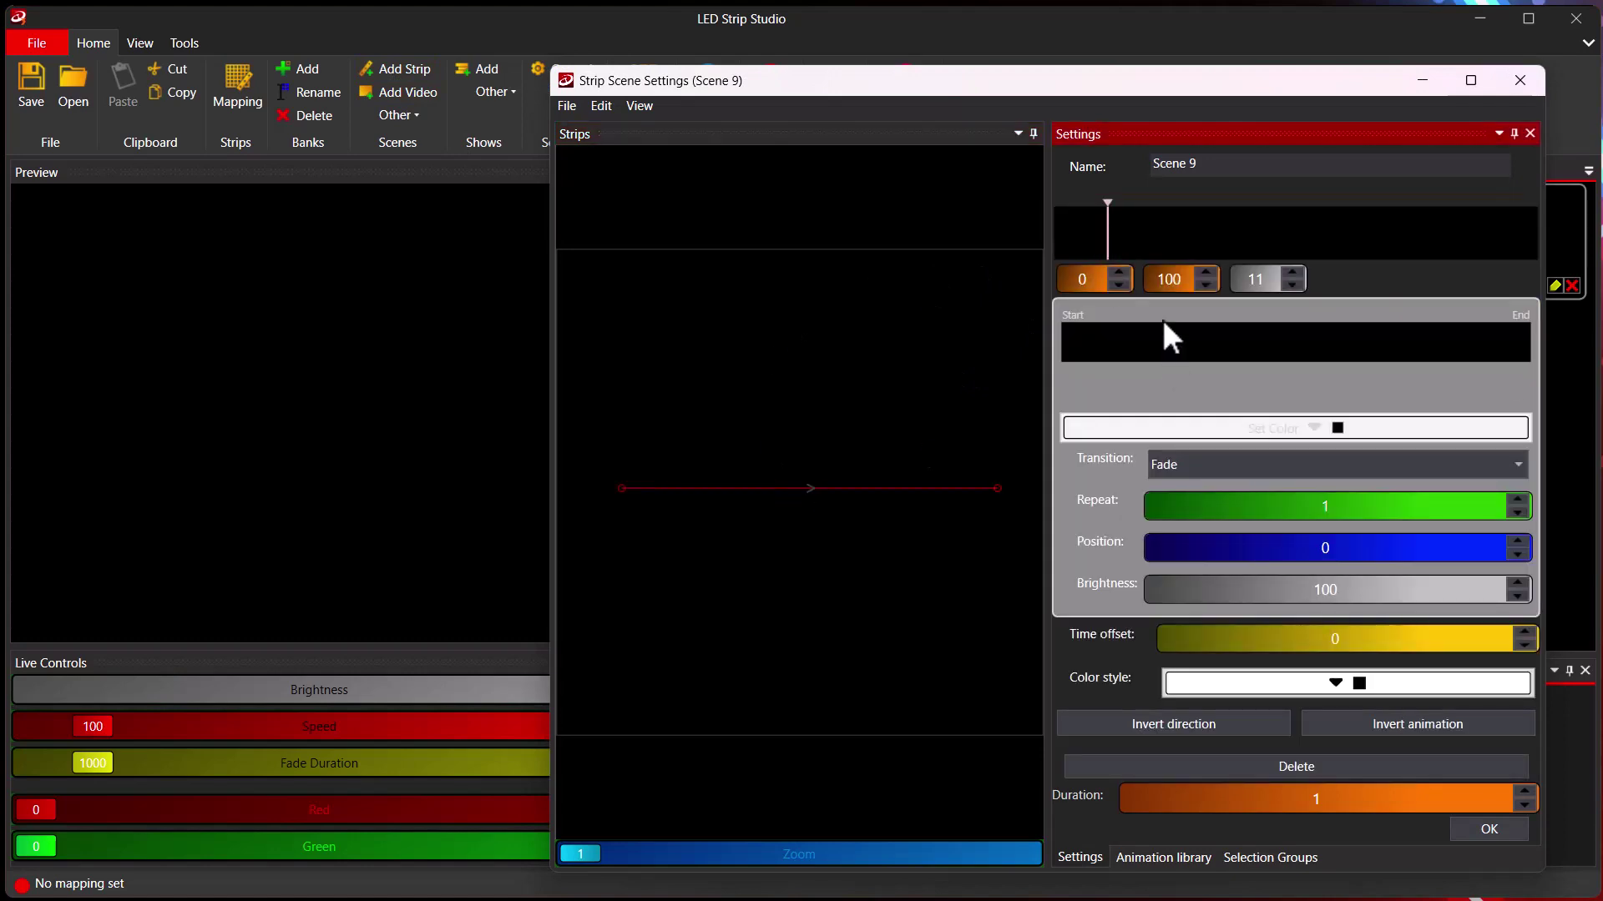
Step: Add a color point at 49.22 in the keyframe's gradient and recolor it red
left_click(1178, 335)
left_click_drag(1164, 339, 1293, 359)
left_click(1280, 437)
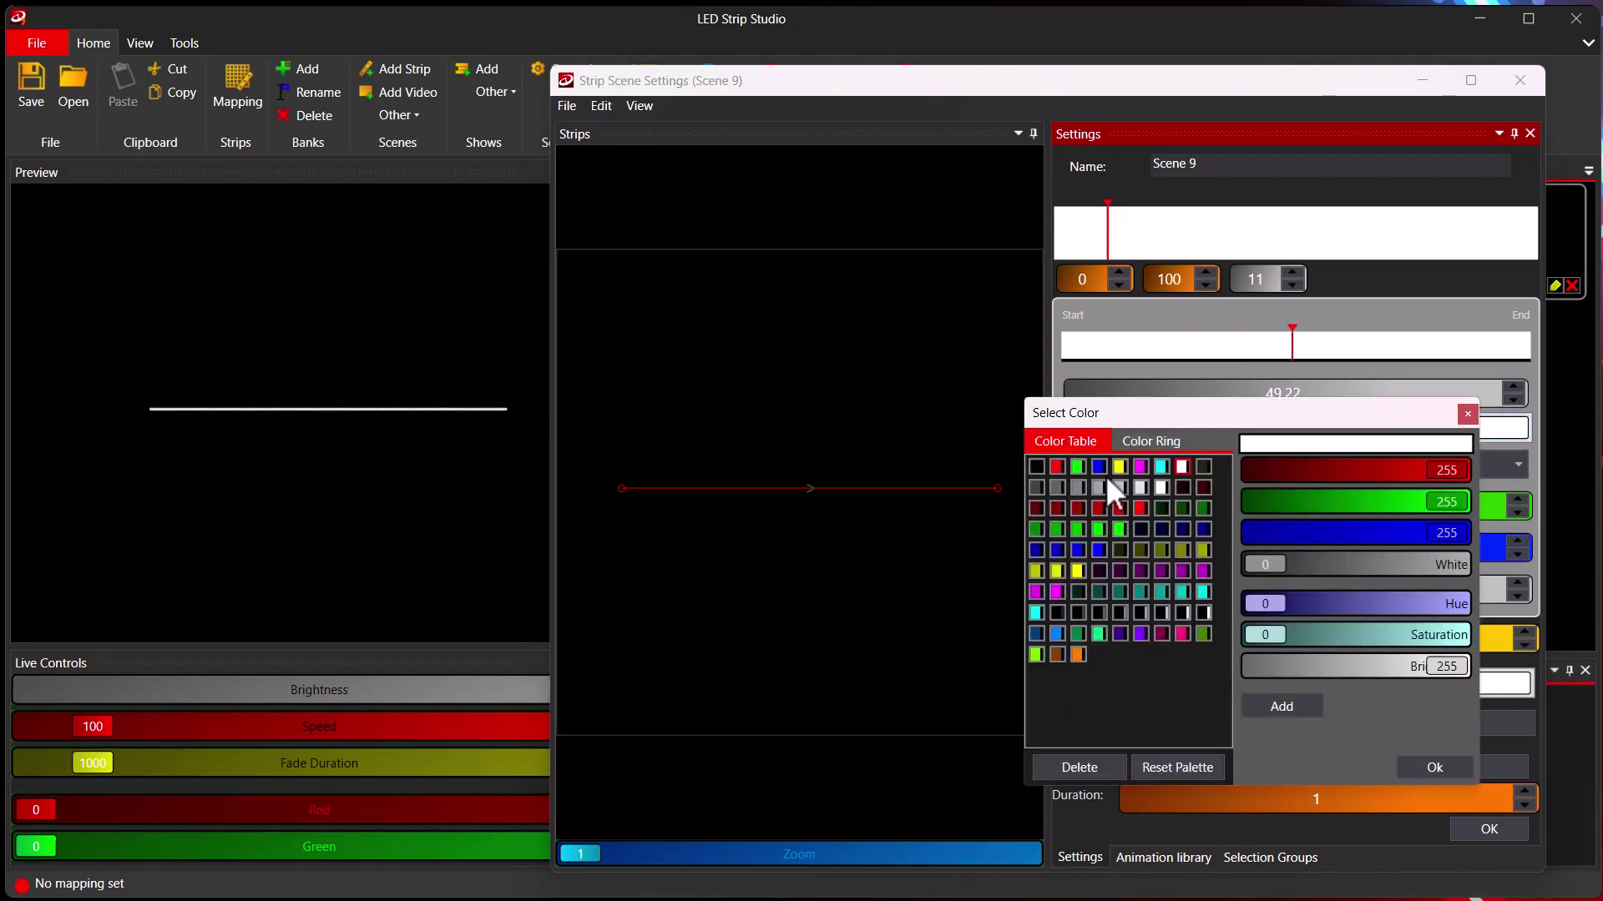
double_click(1055, 467)
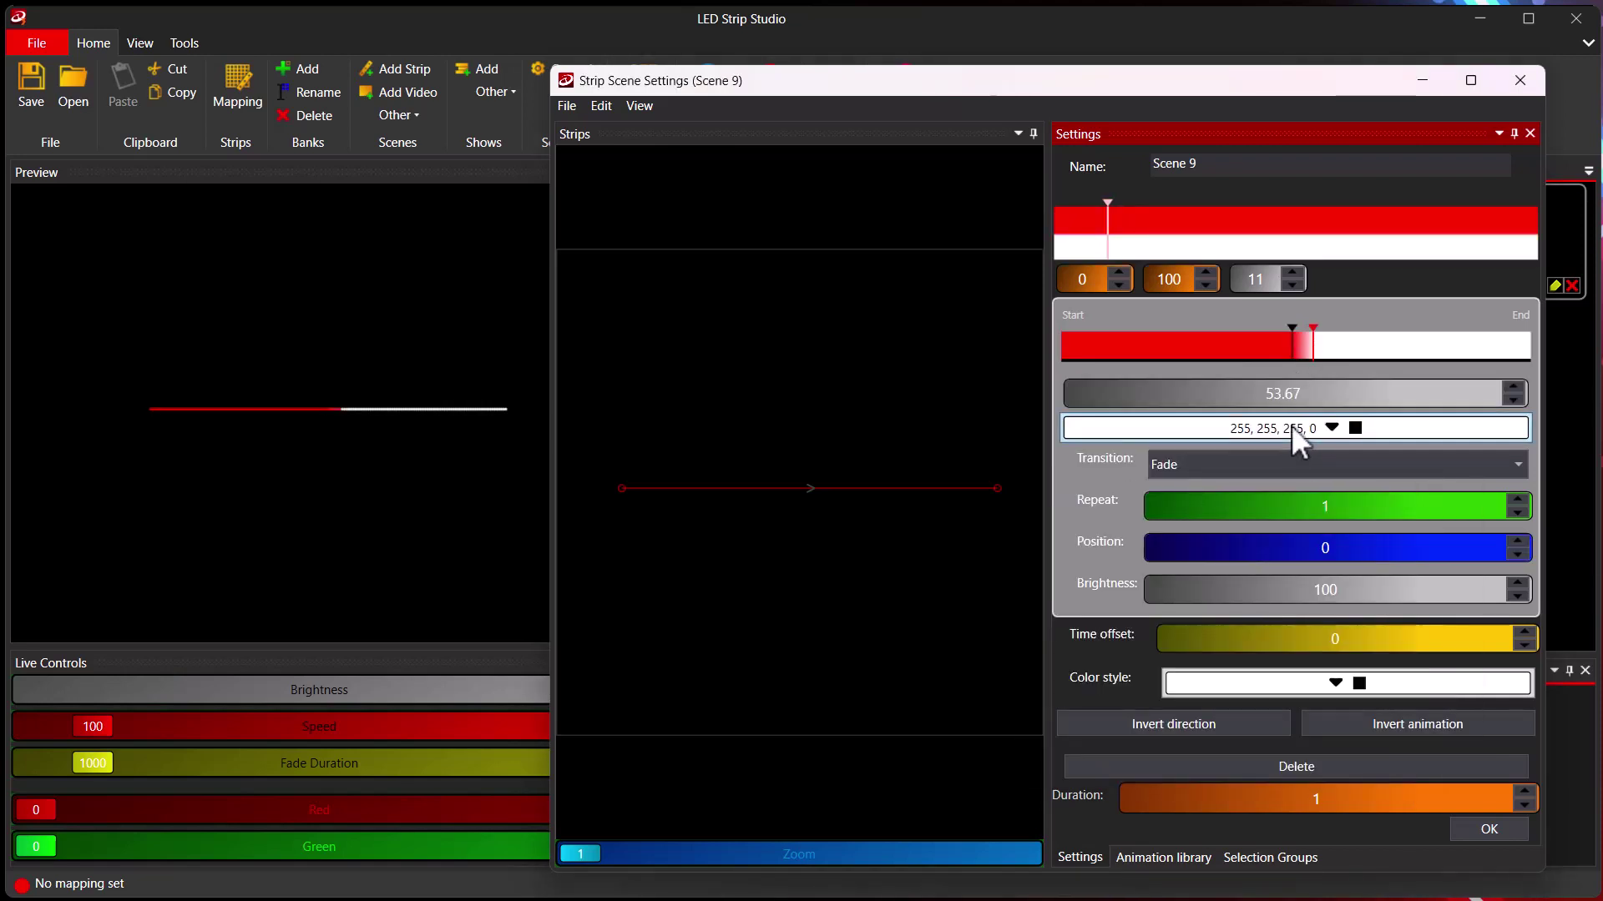
Step: Recolor the second gradient point blue and move it to 49.22 for a hard red-blue edge
left_click(1291, 424)
left_click(1098, 464)
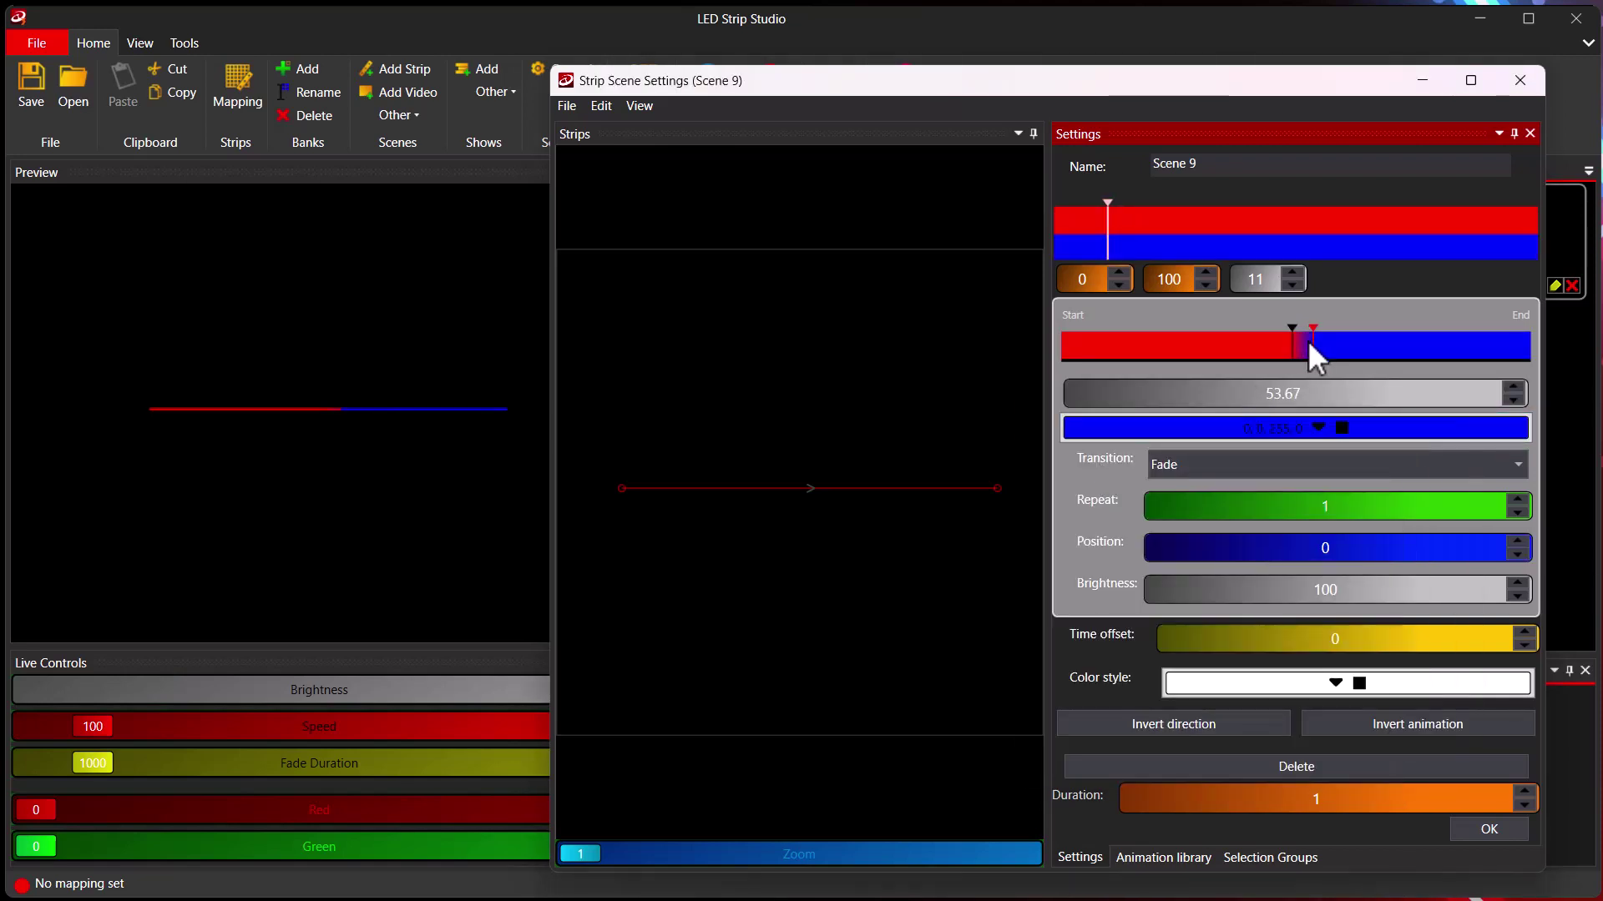
left_click_drag(1309, 344, 1280, 344)
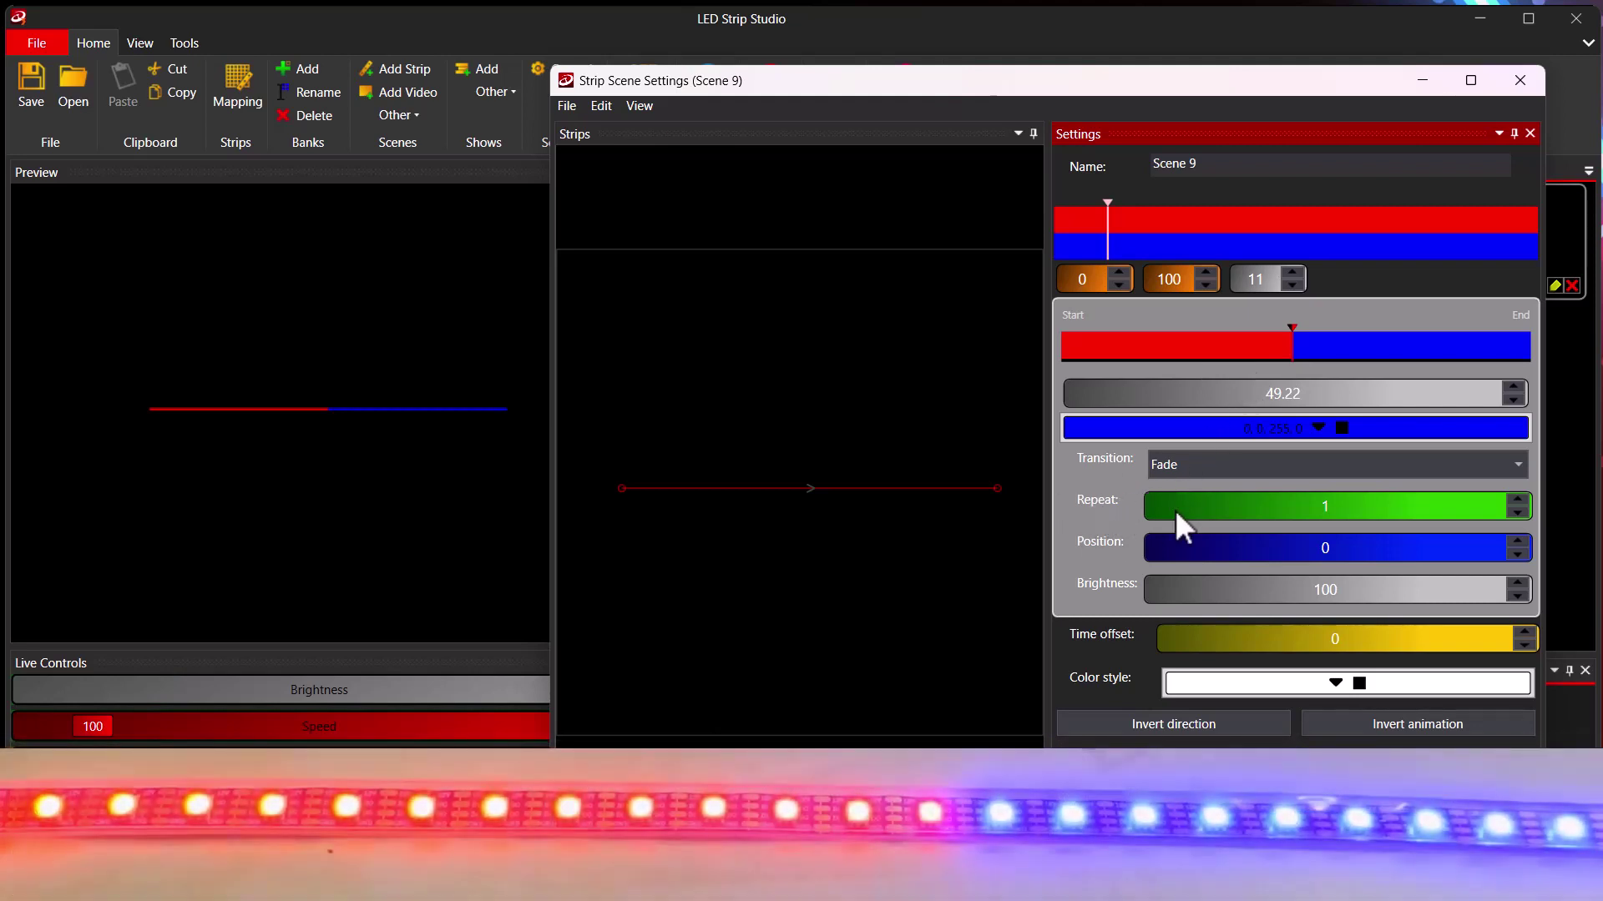
Step: Set the keyframe's repeat value to 5
scroll(1335, 506, "up", 10)
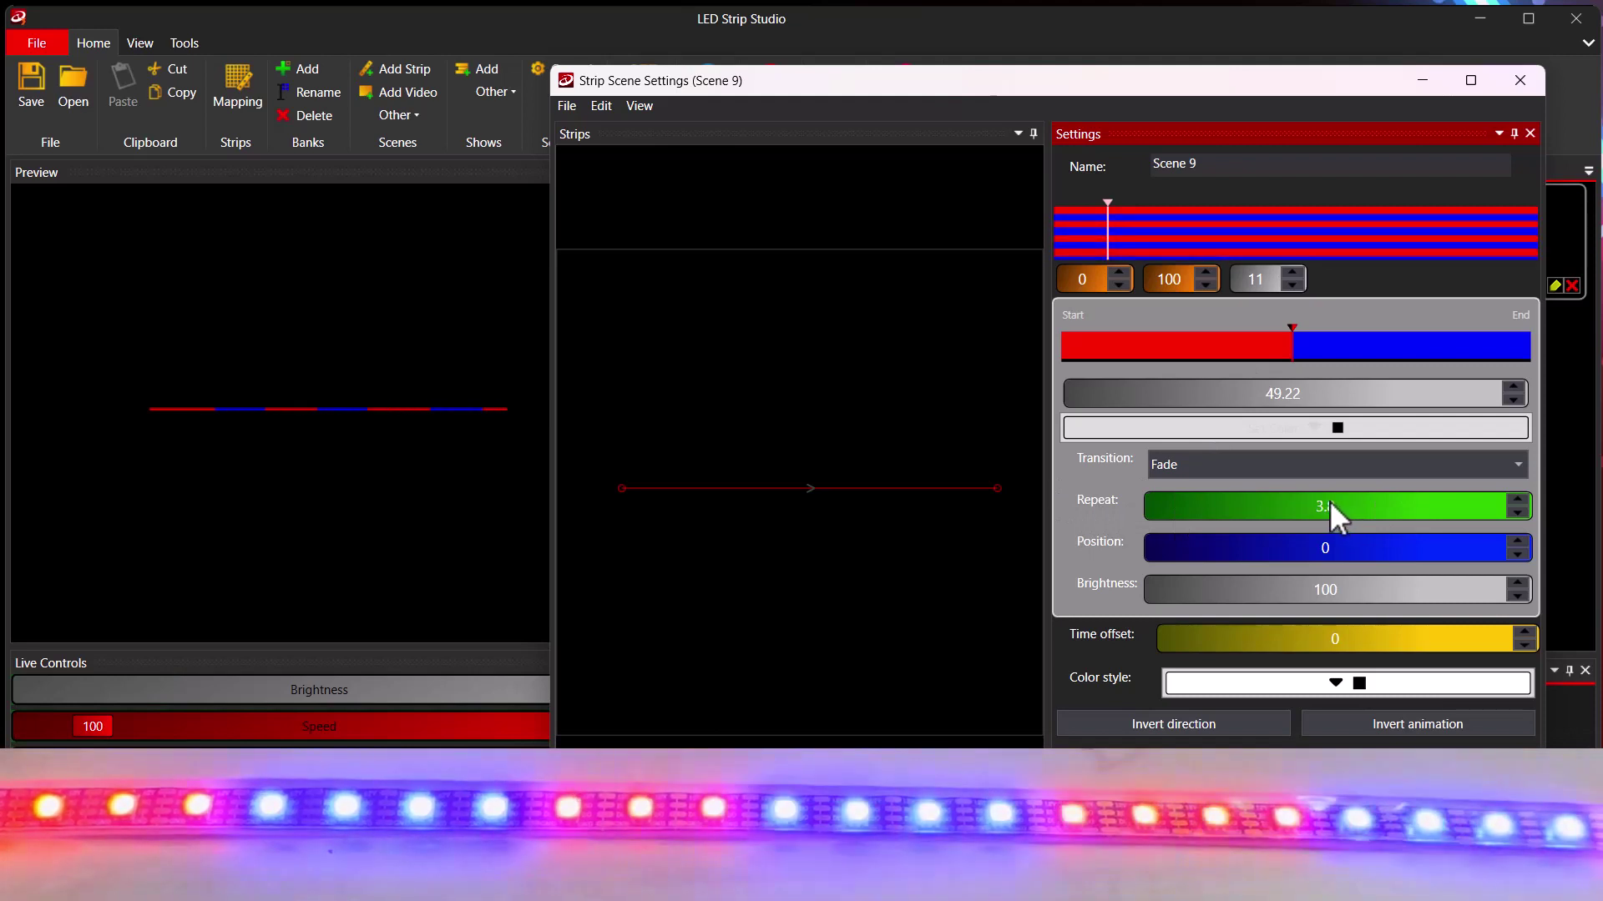
scroll(1336, 509, "up", 6)
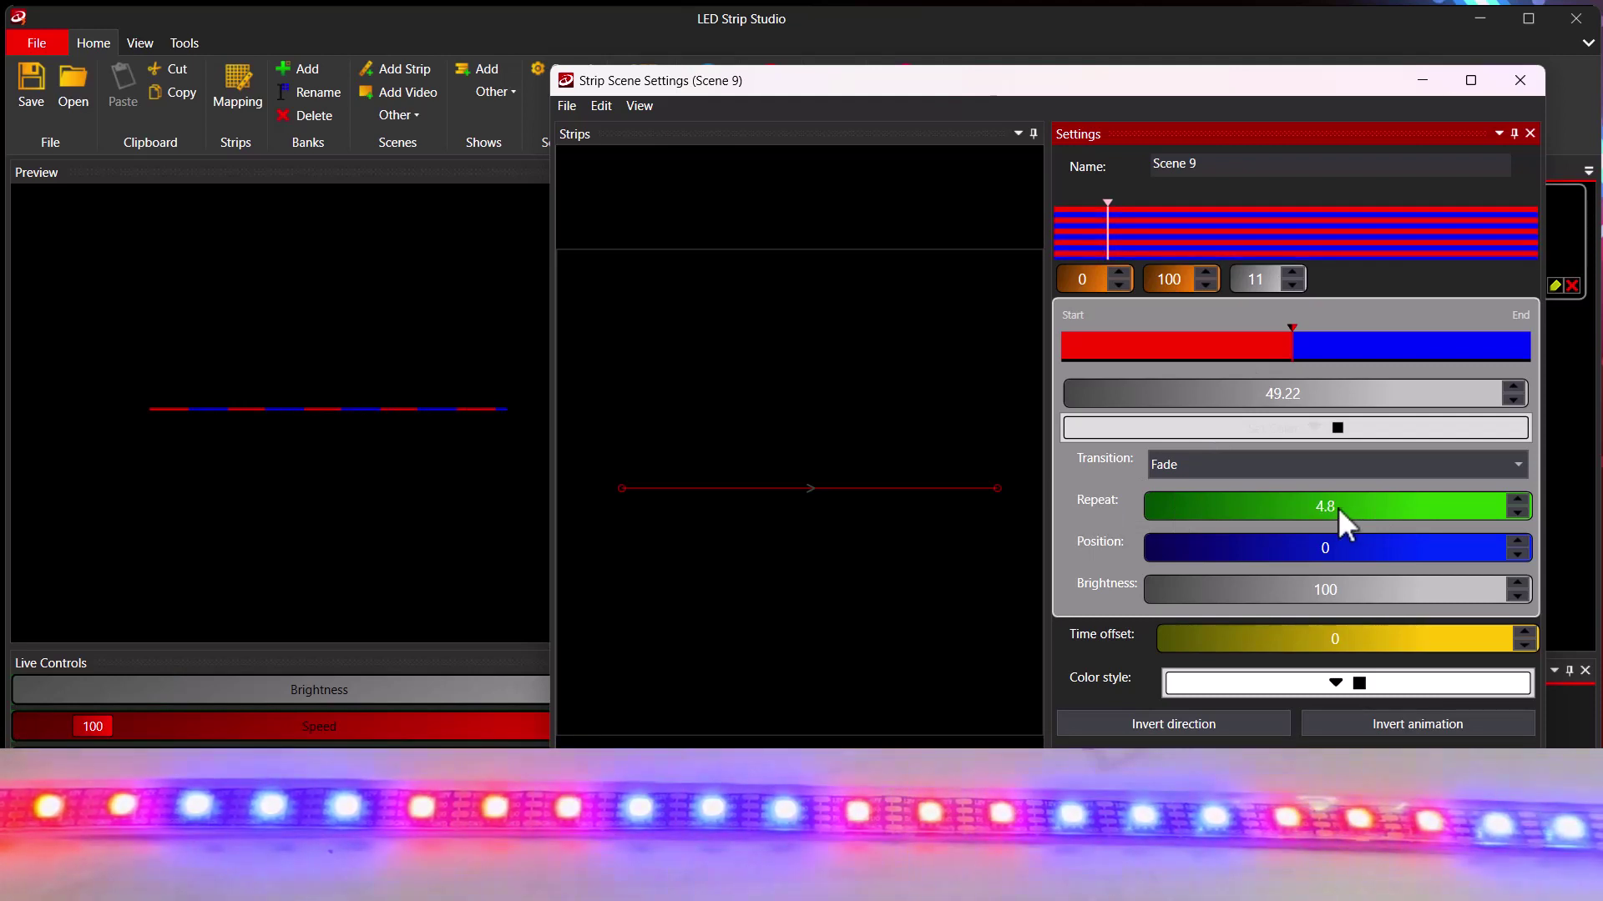
scroll(1338, 508, "up", 1)
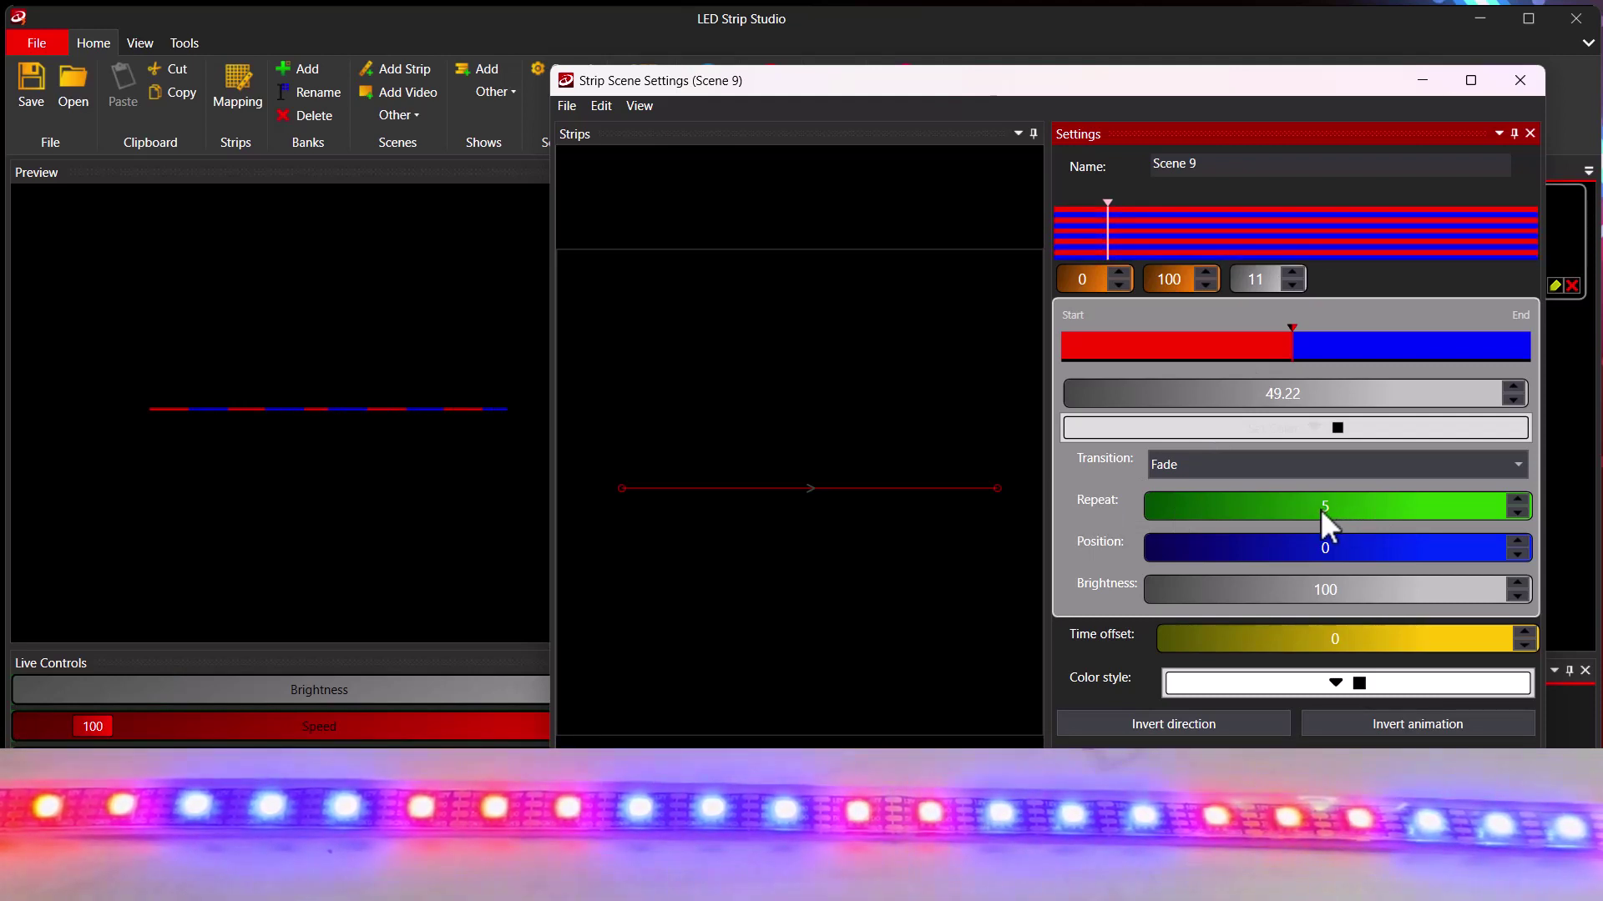
Step: Create a default animation from the repeated red-blue keyframe and edit the scene's duration
right_click(1105, 228)
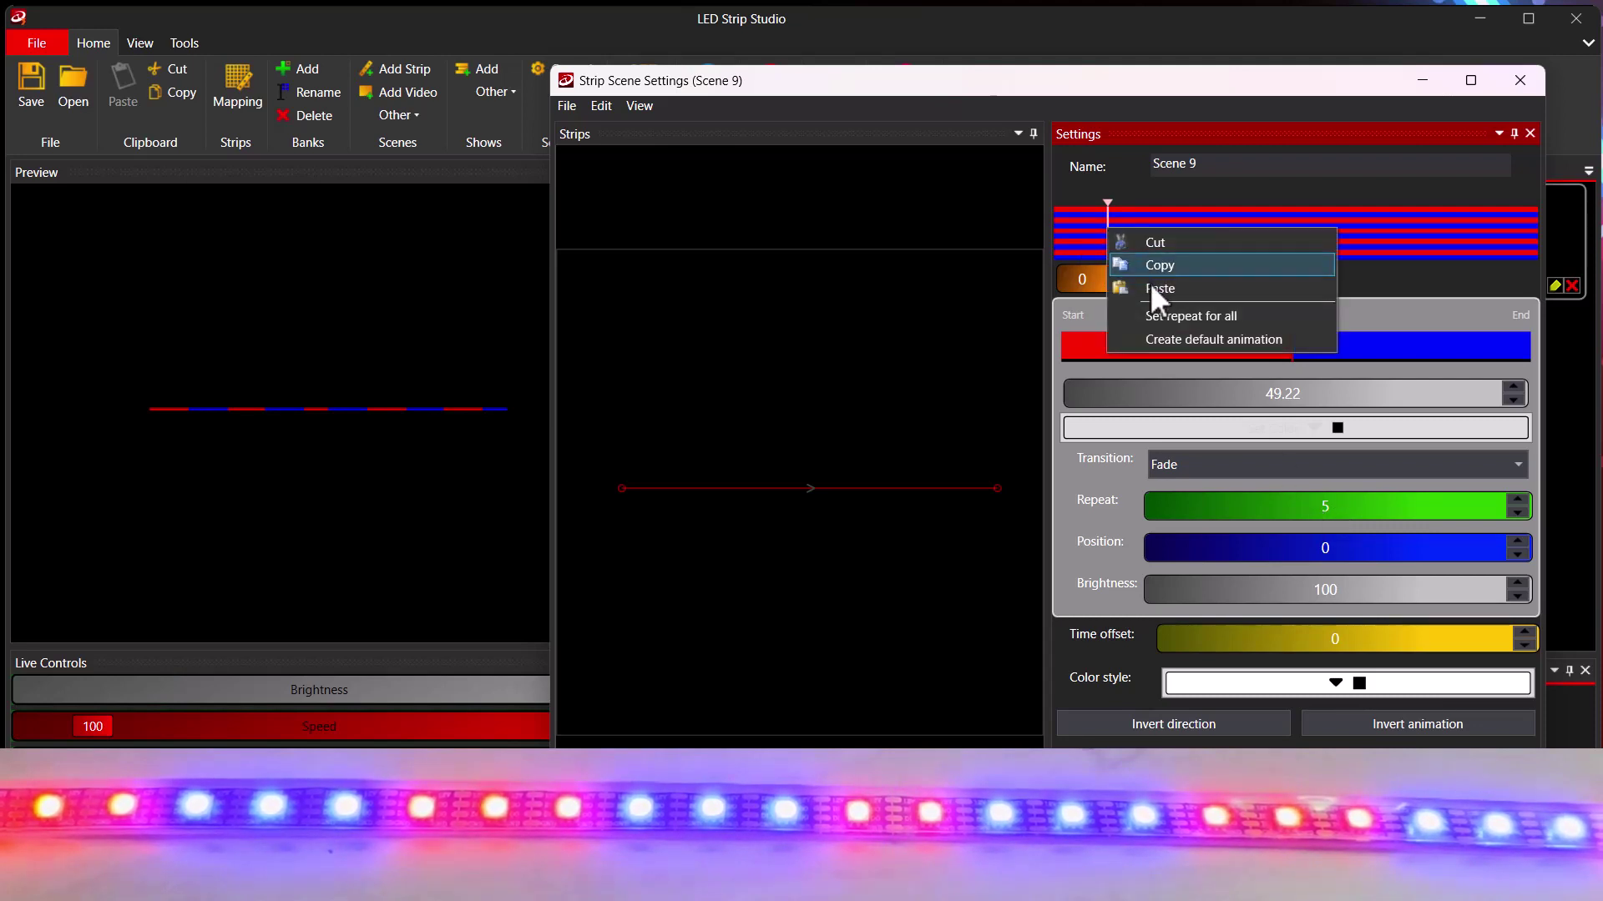
left_click(1189, 338)
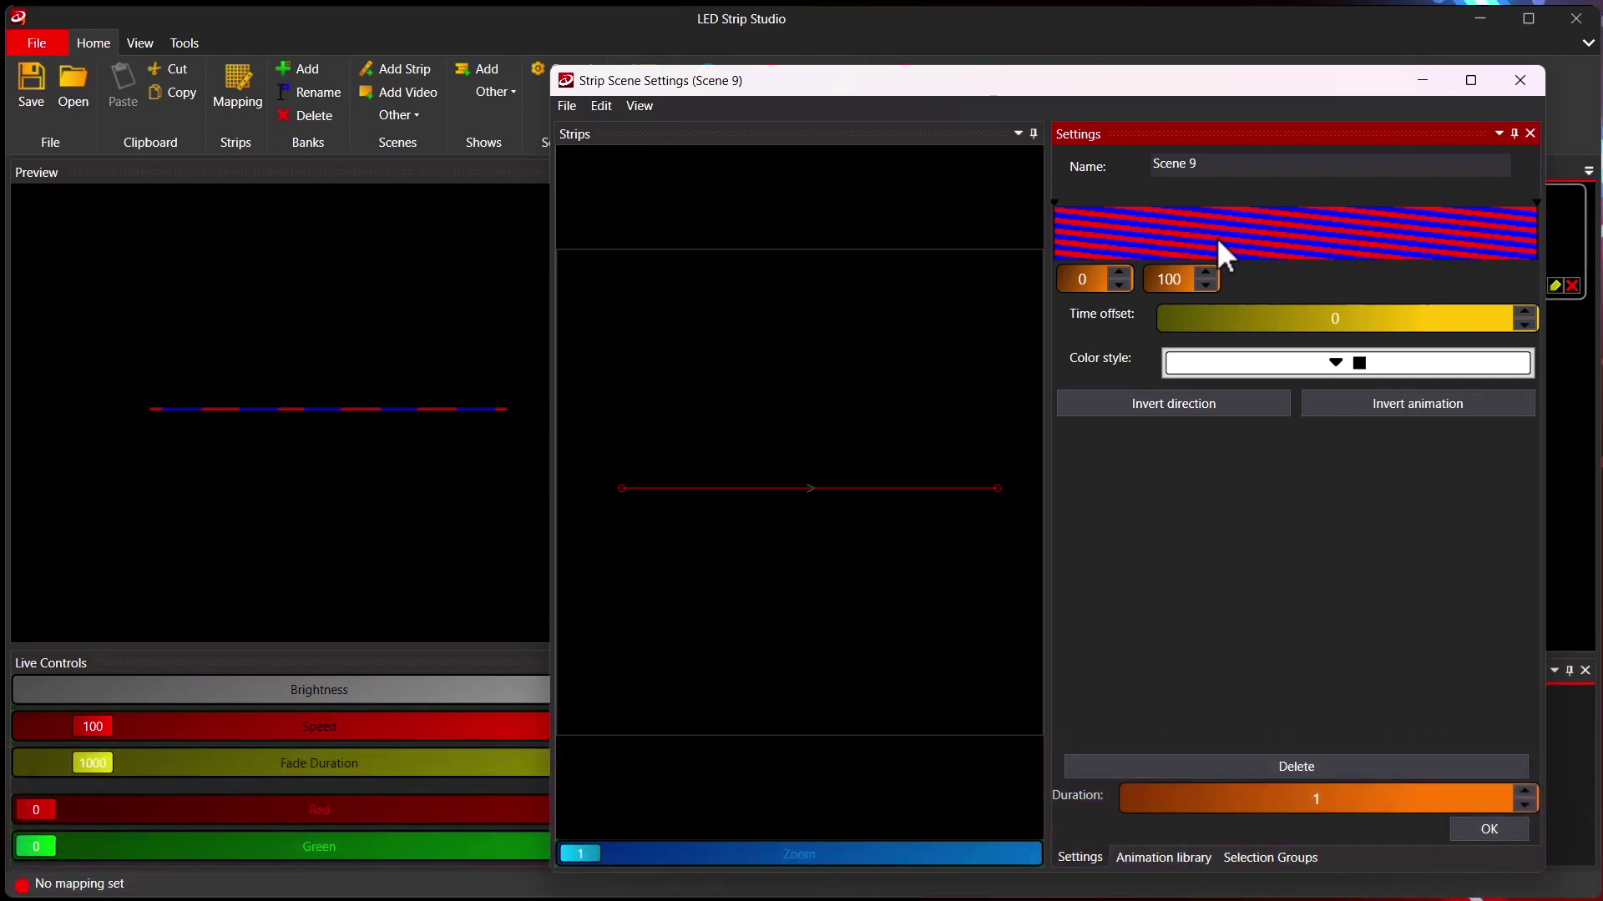
left_click(1309, 807)
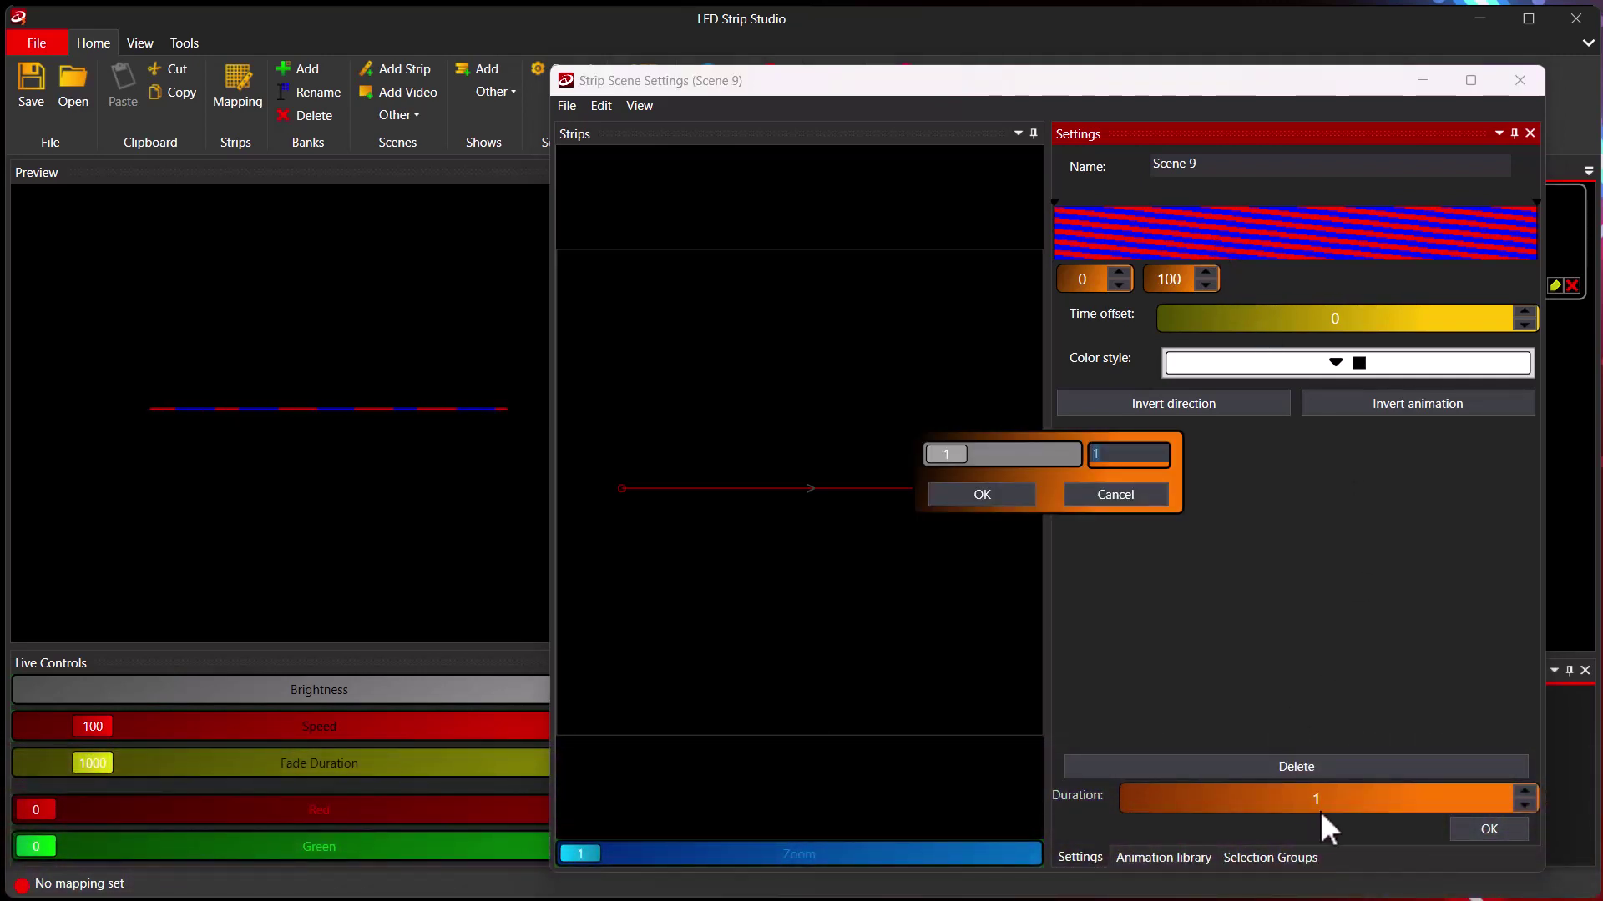
key("Return")
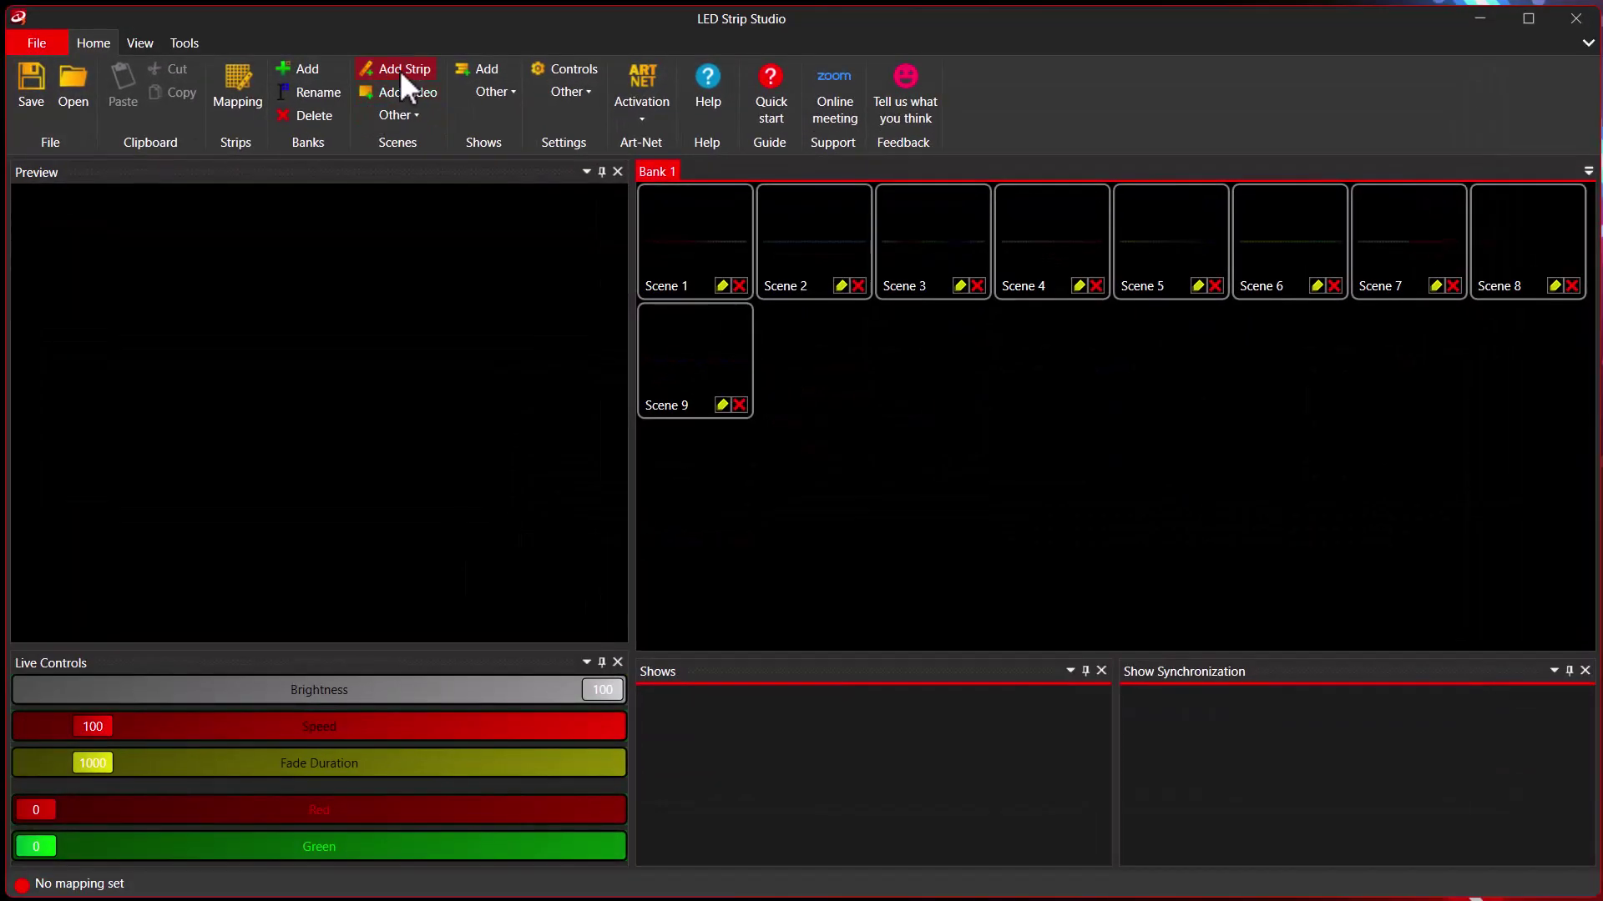
Step: Add Scene 10 and open it for editing, giving the upper strip an animation with a keyframe at 18
left_click(399, 69)
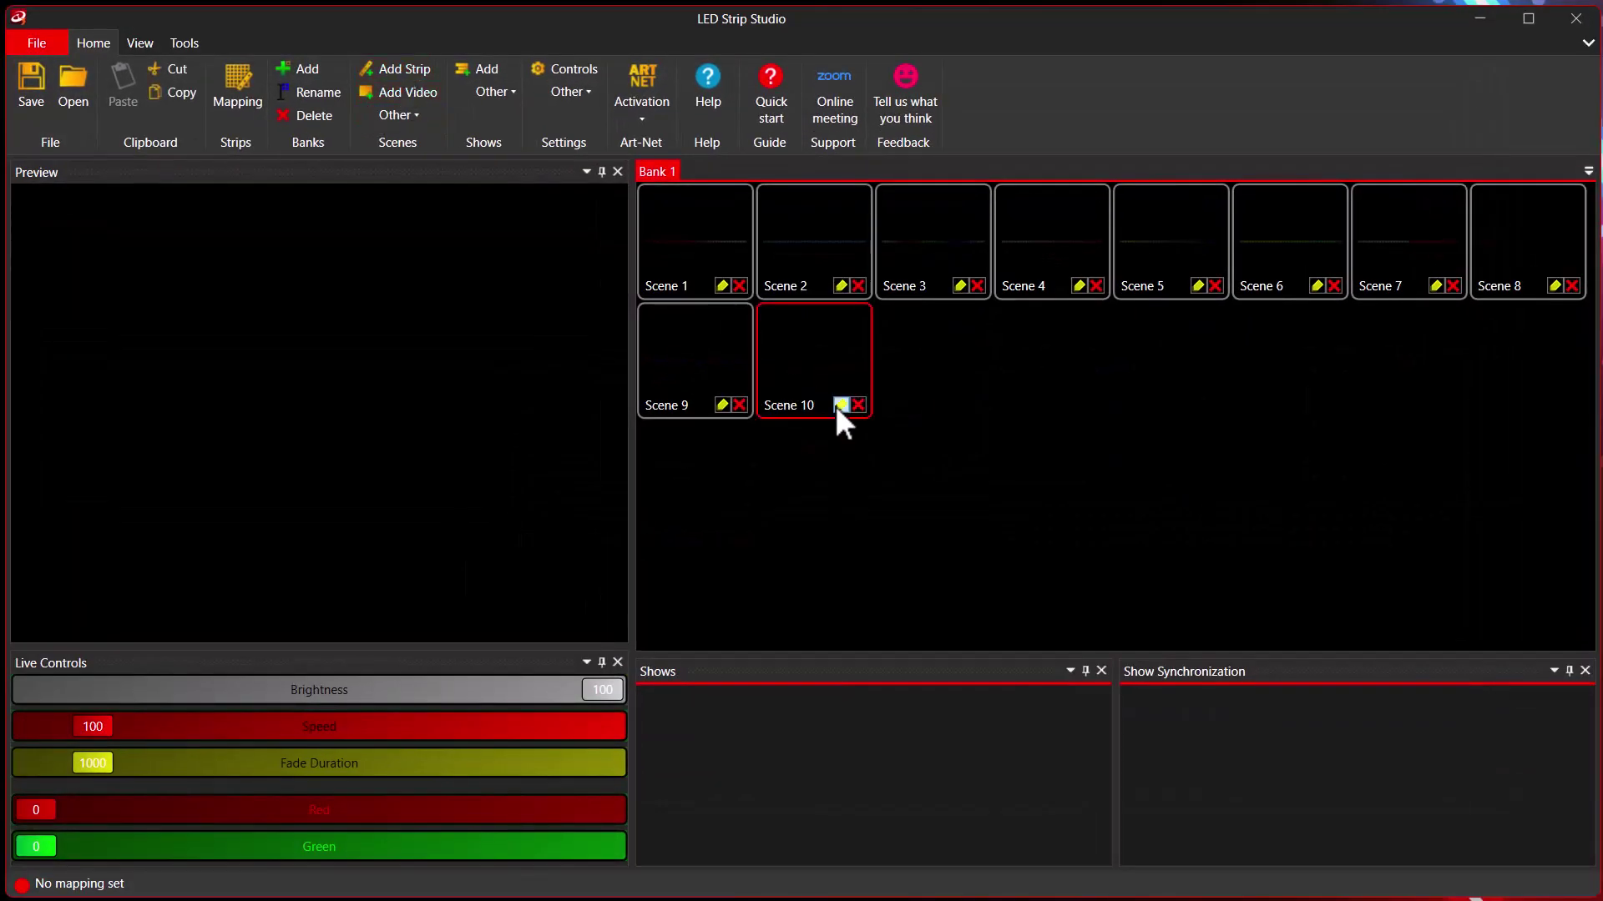
left_click(839, 405)
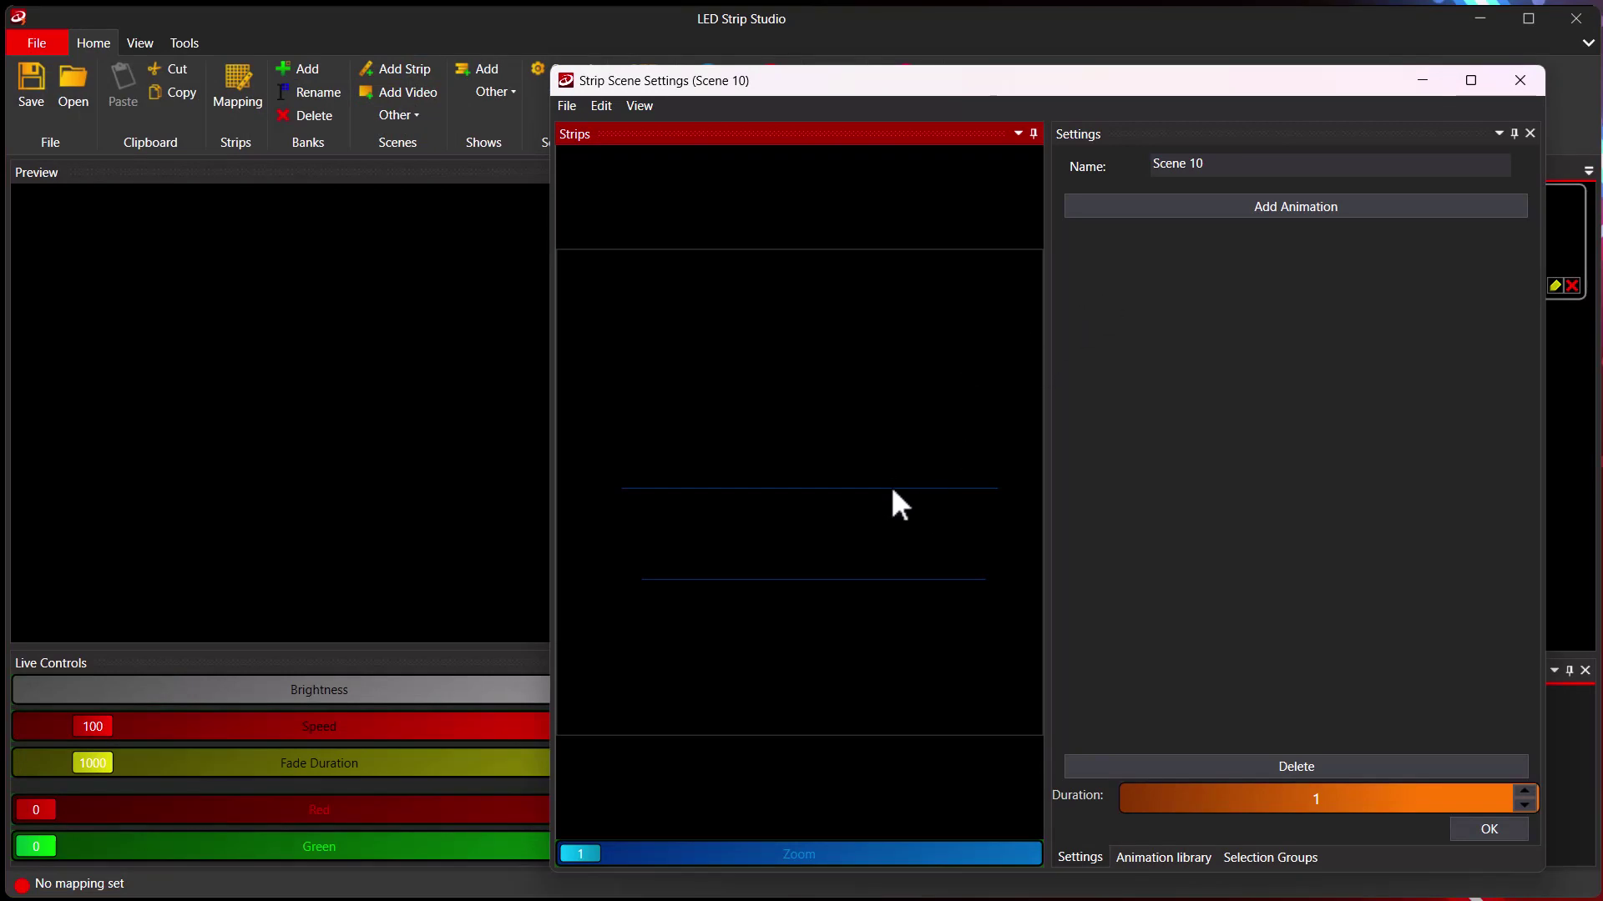
left_click(892, 489)
left_click(1202, 215)
left_click(1142, 237)
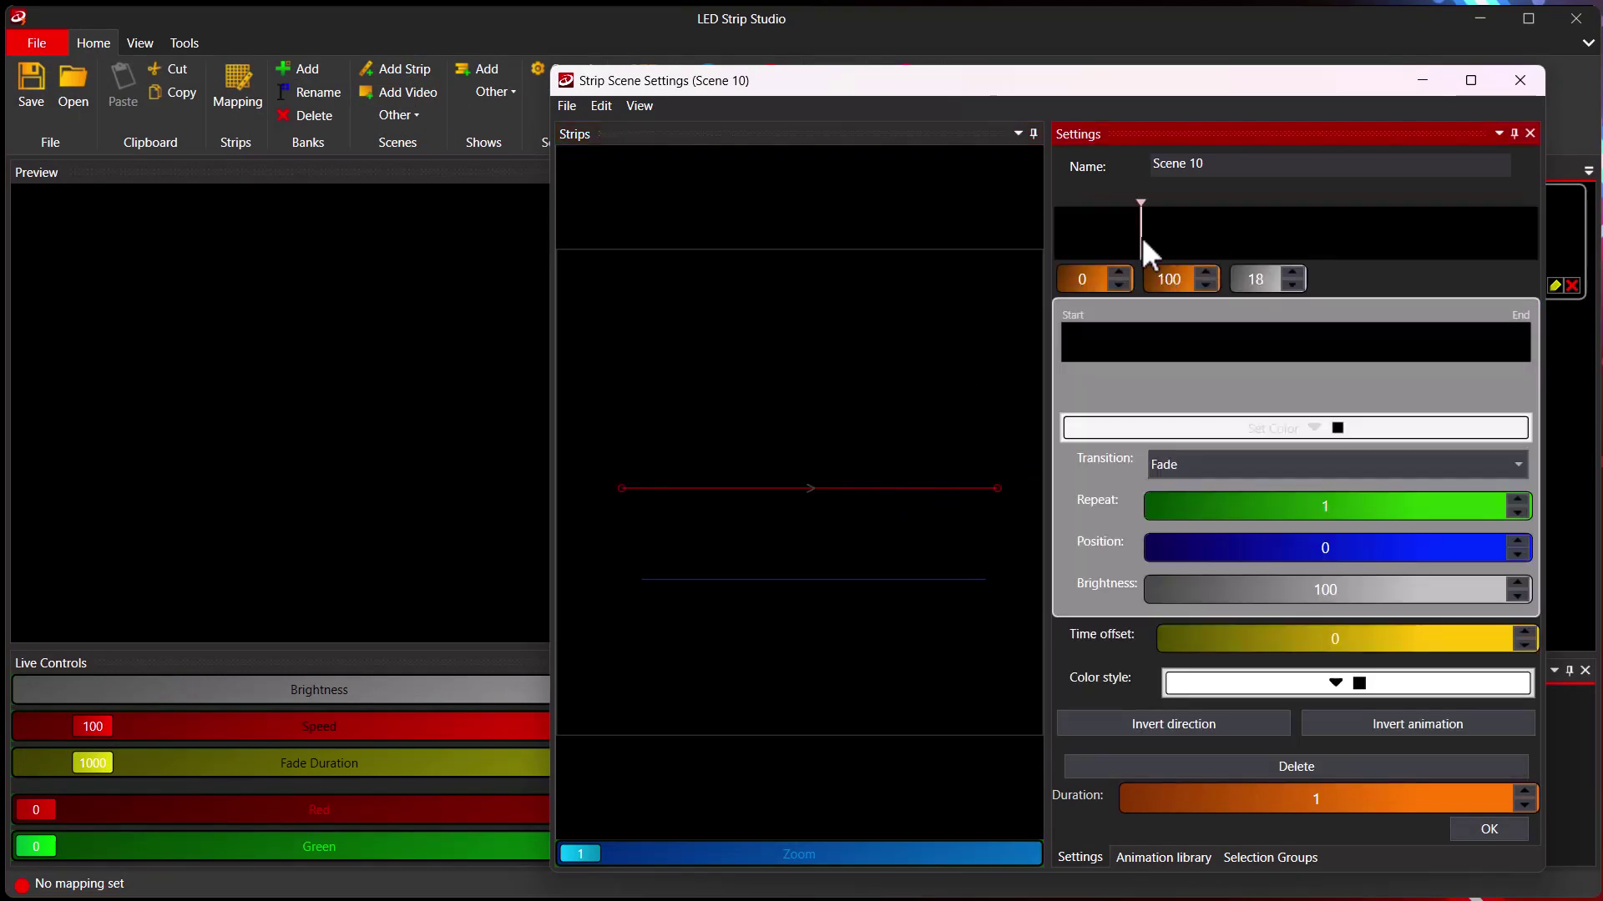
Step: Add two points to the keyframe's gradient, making the one at 62.74 magenta and moving the white one to 0
left_click(1224, 349)
left_click(1356, 349)
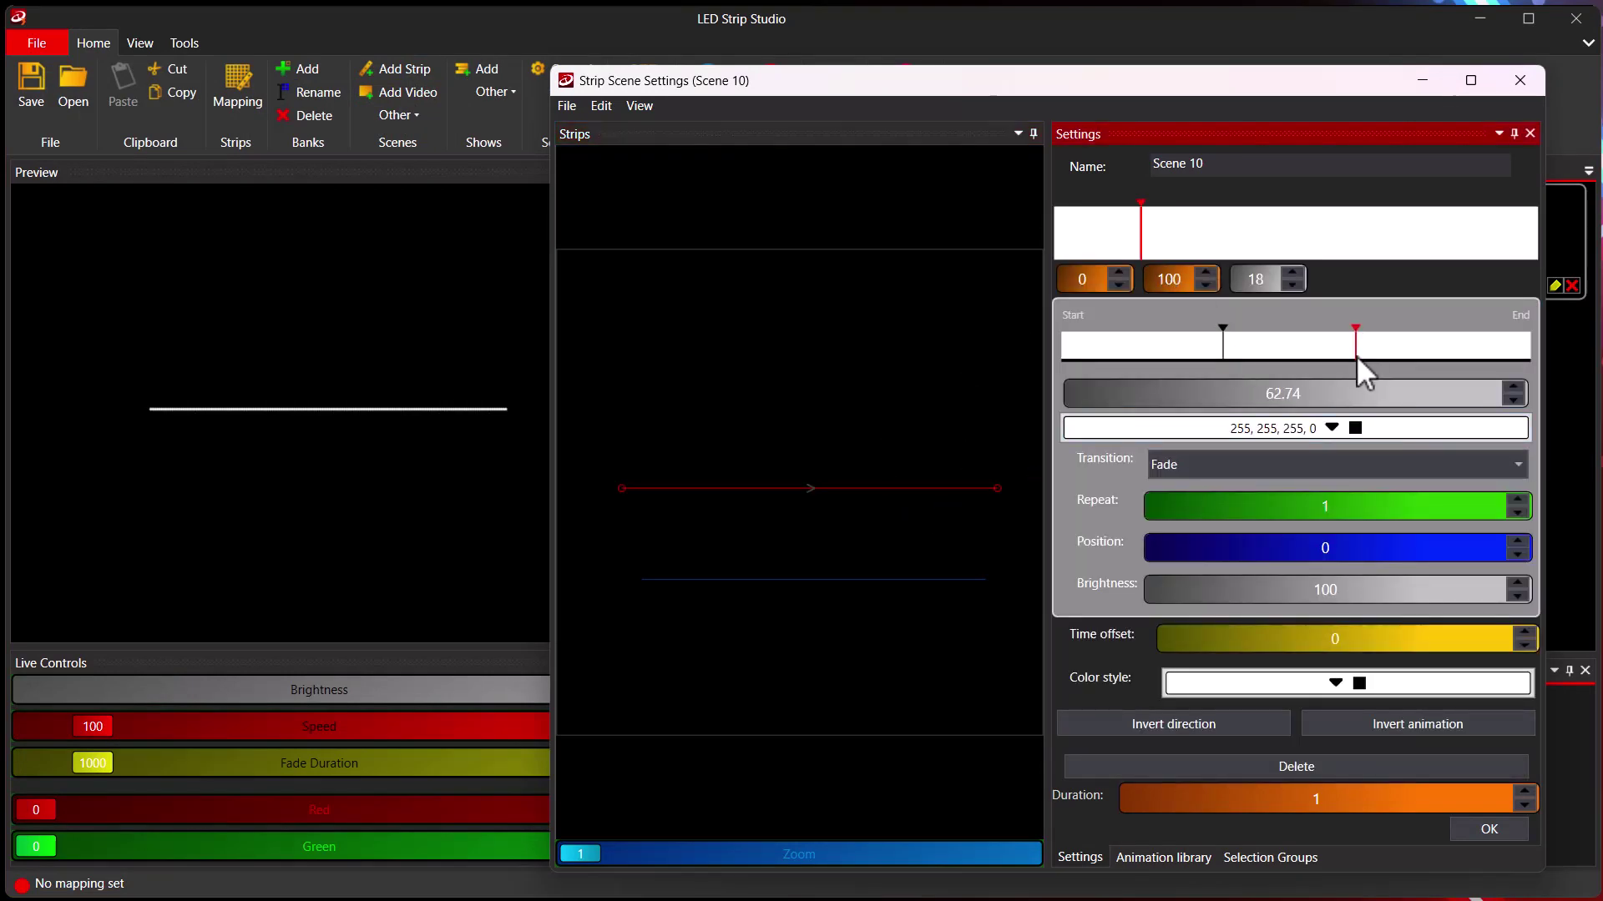
left_click(1333, 428)
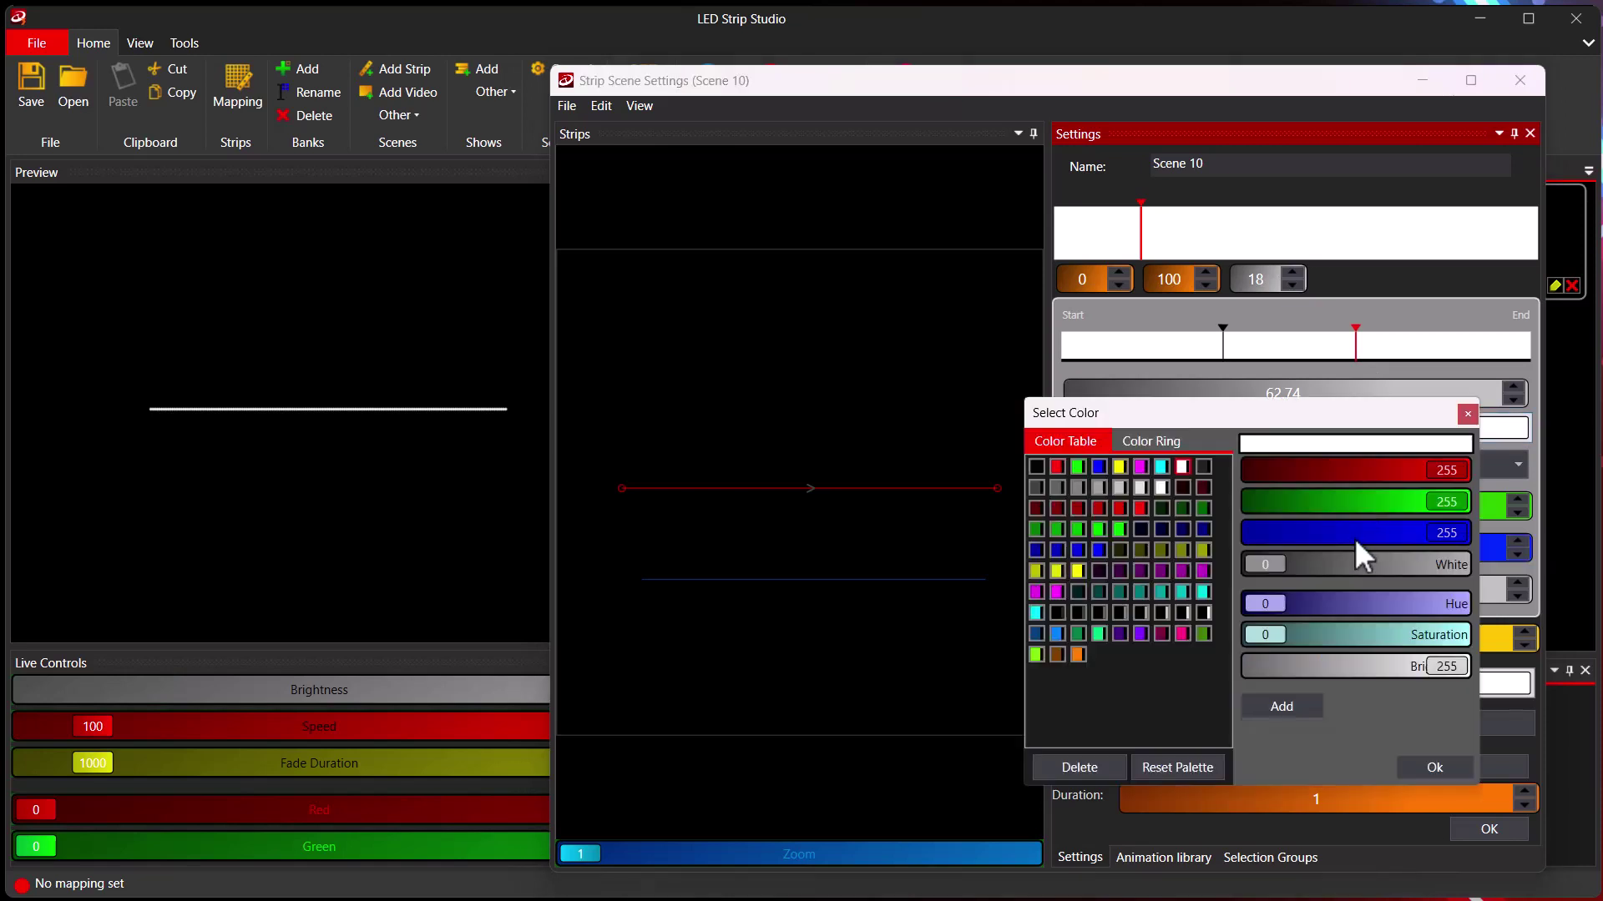
double_click(1141, 466)
left_click(1220, 344)
left_click_drag(1218, 344, 1125, 287)
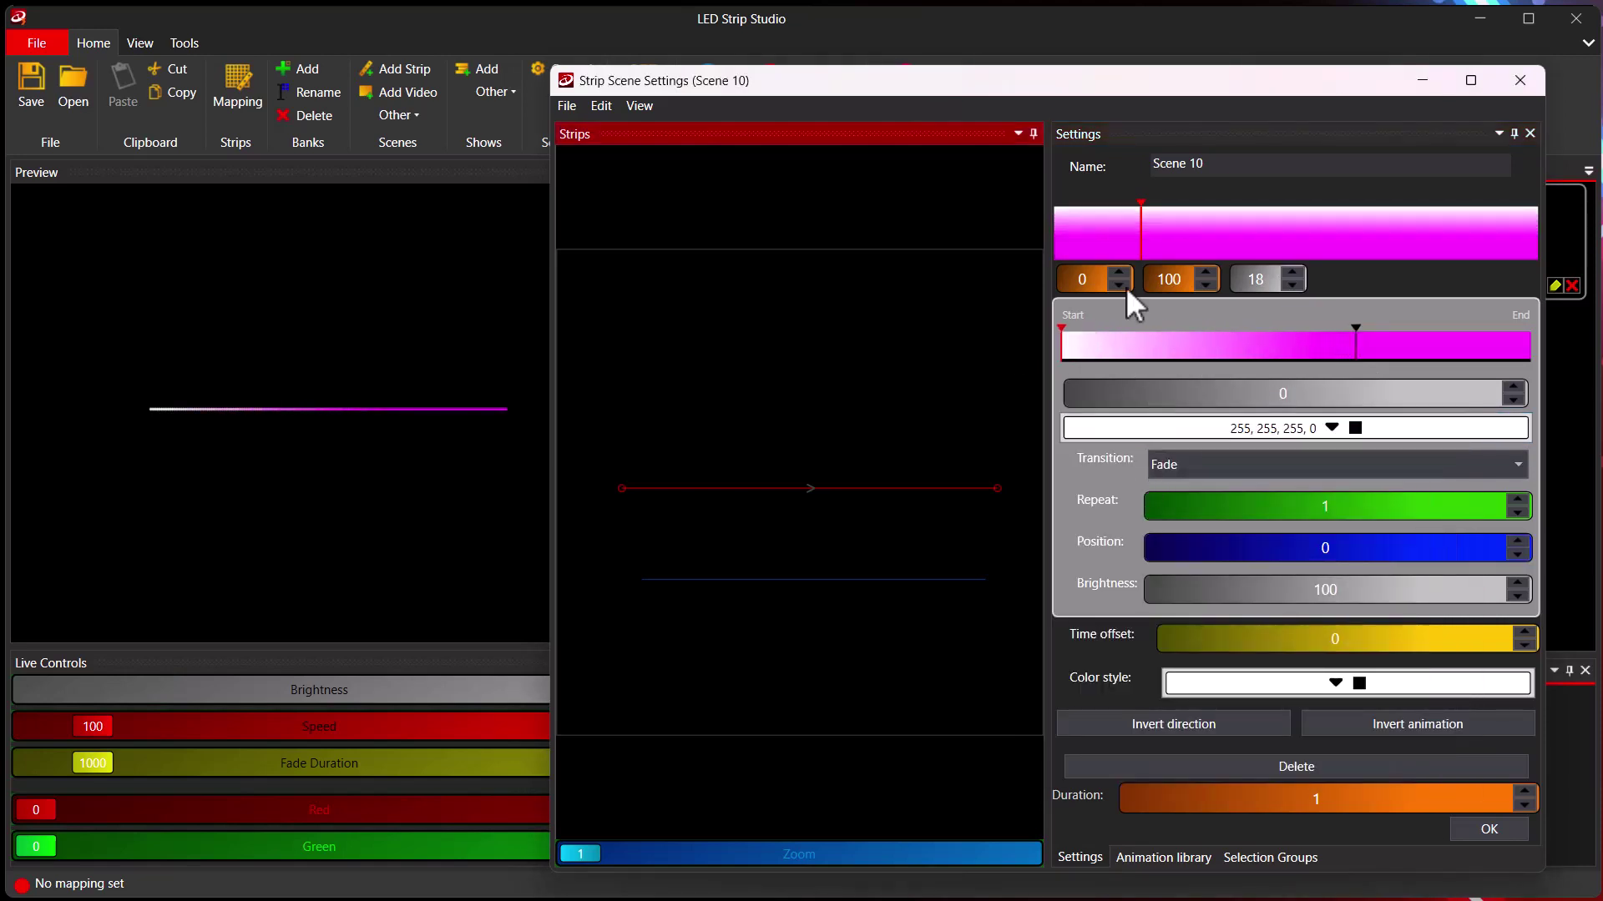
Step: Create a default animation from the white-magenta gradient keyframe
left_click(1151, 218)
right_click(1140, 223)
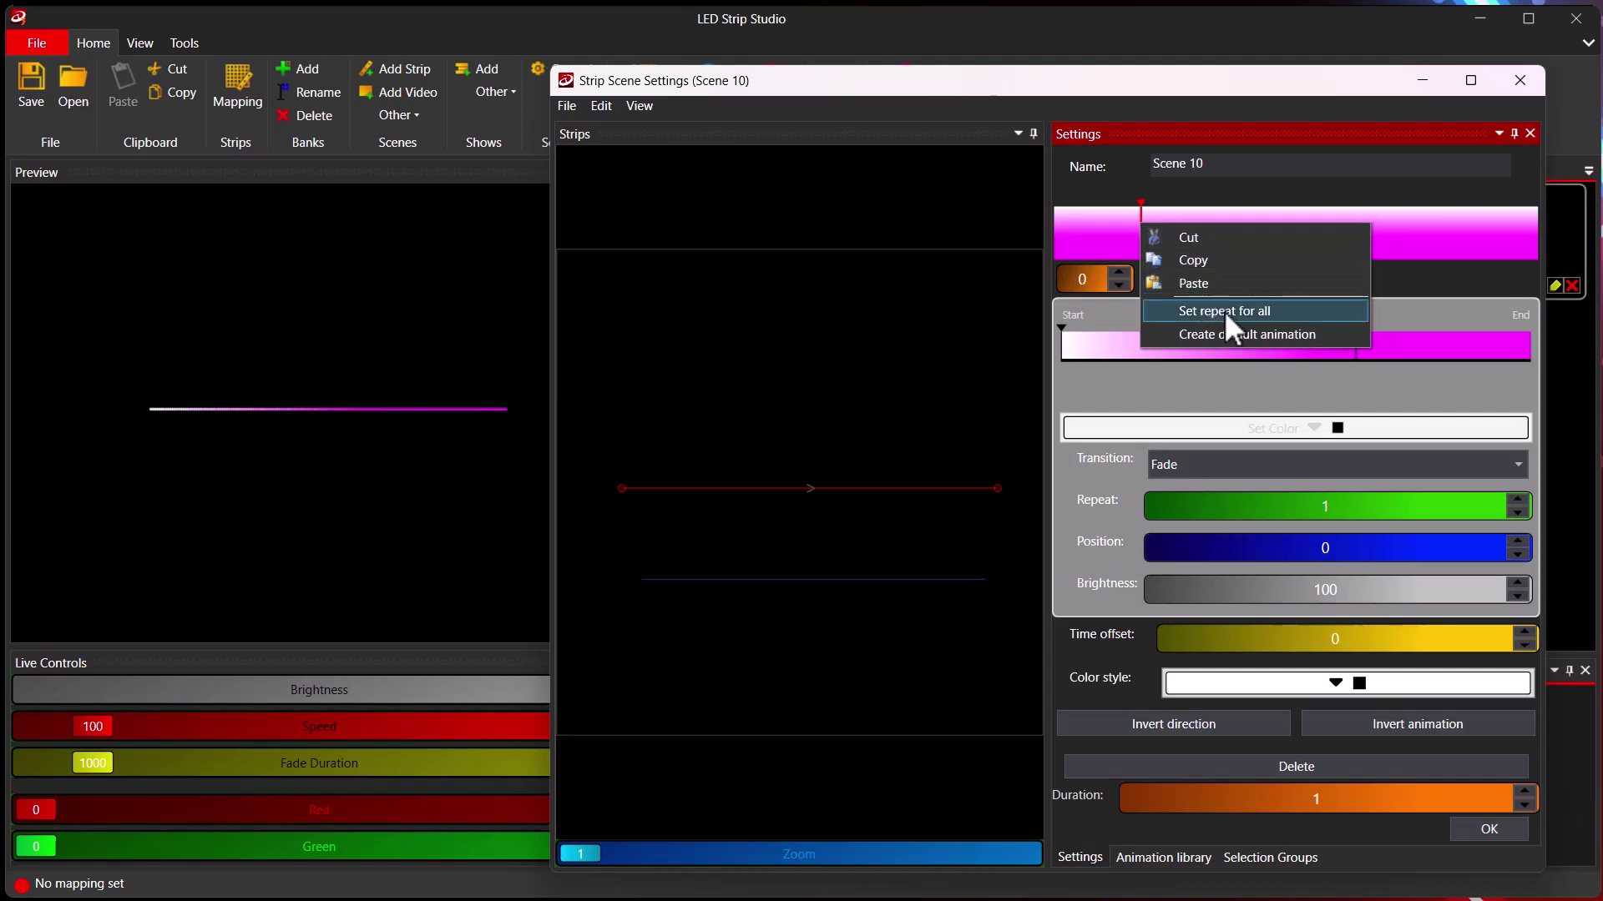
left_click(1229, 331)
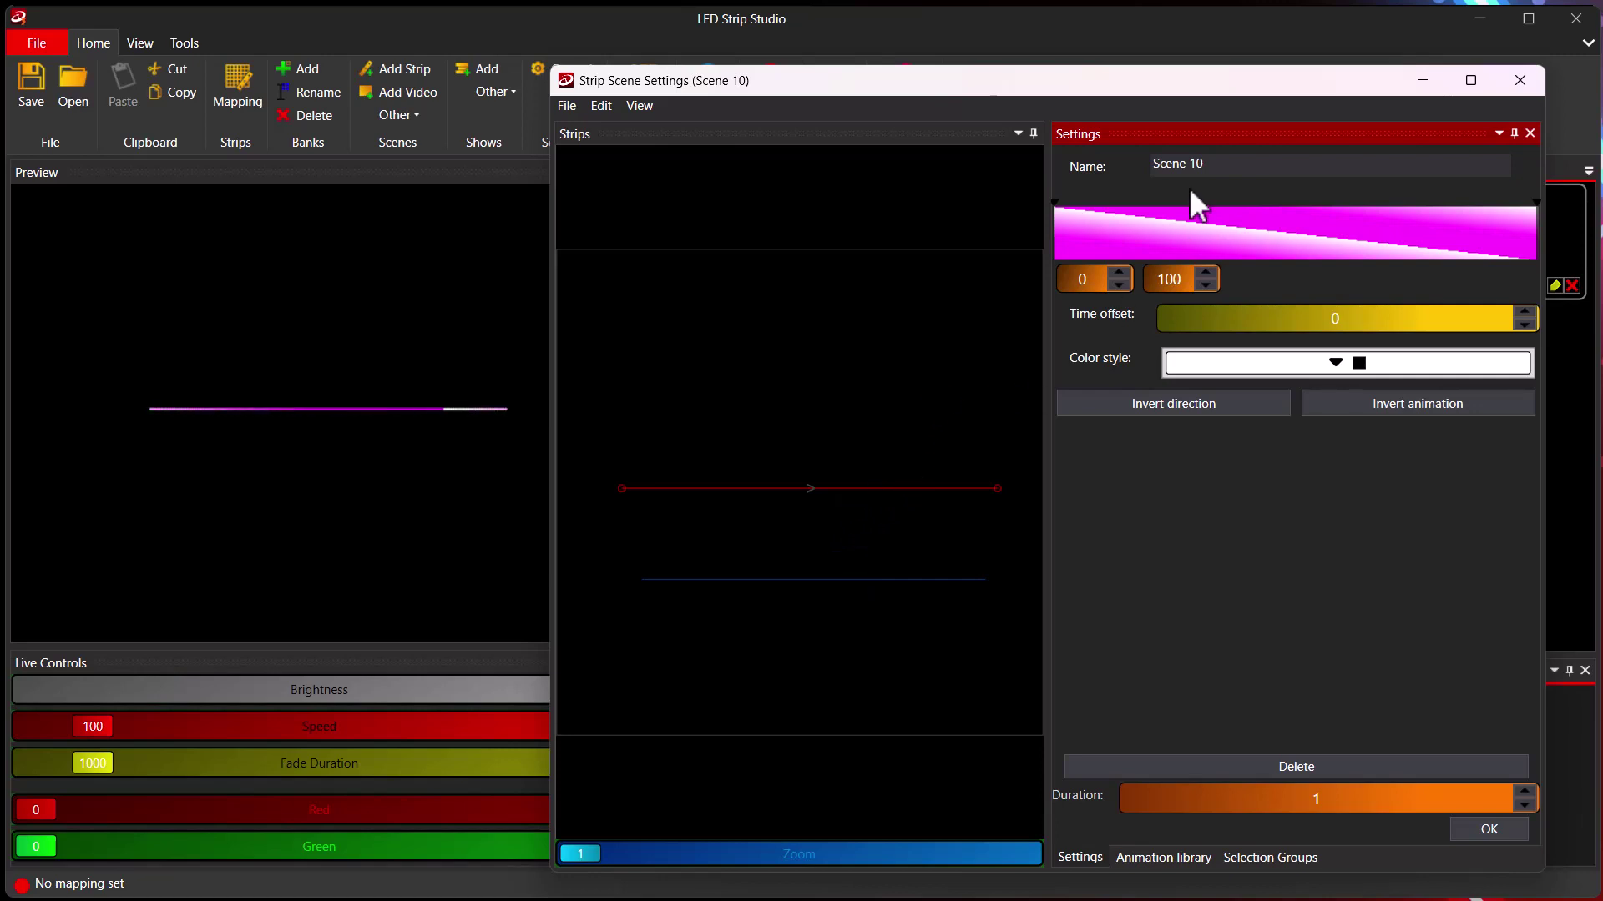
Step: Try copying the upper strip's animation and pasting it onto the lower strip, and undo the paste
left_click(815, 493)
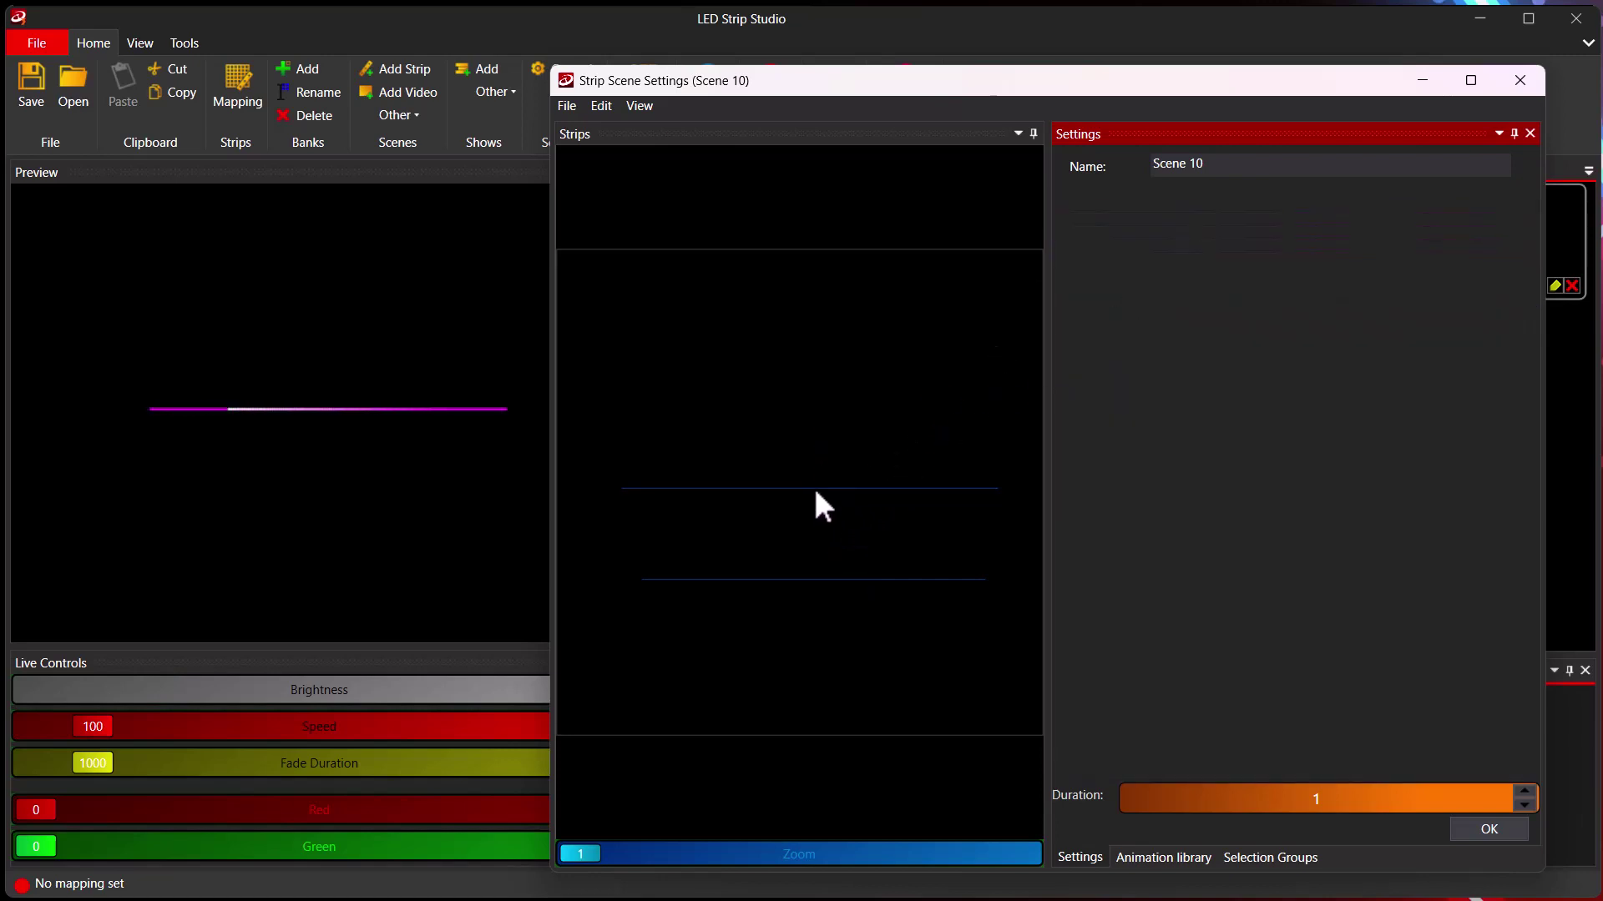
left_click(756, 490)
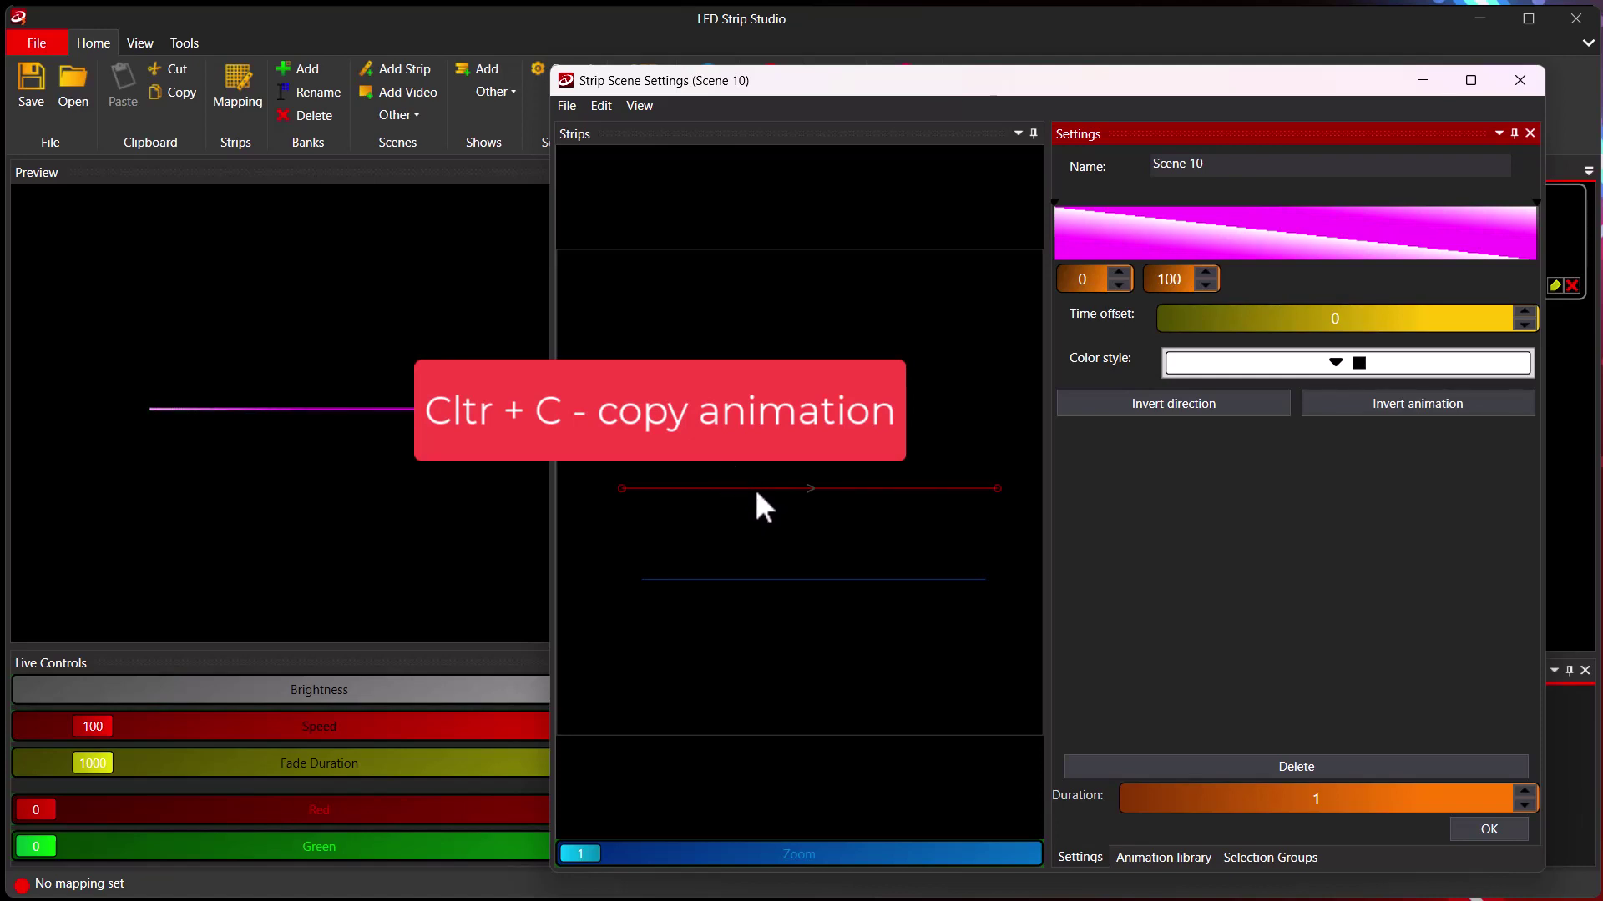
left_click(745, 580)
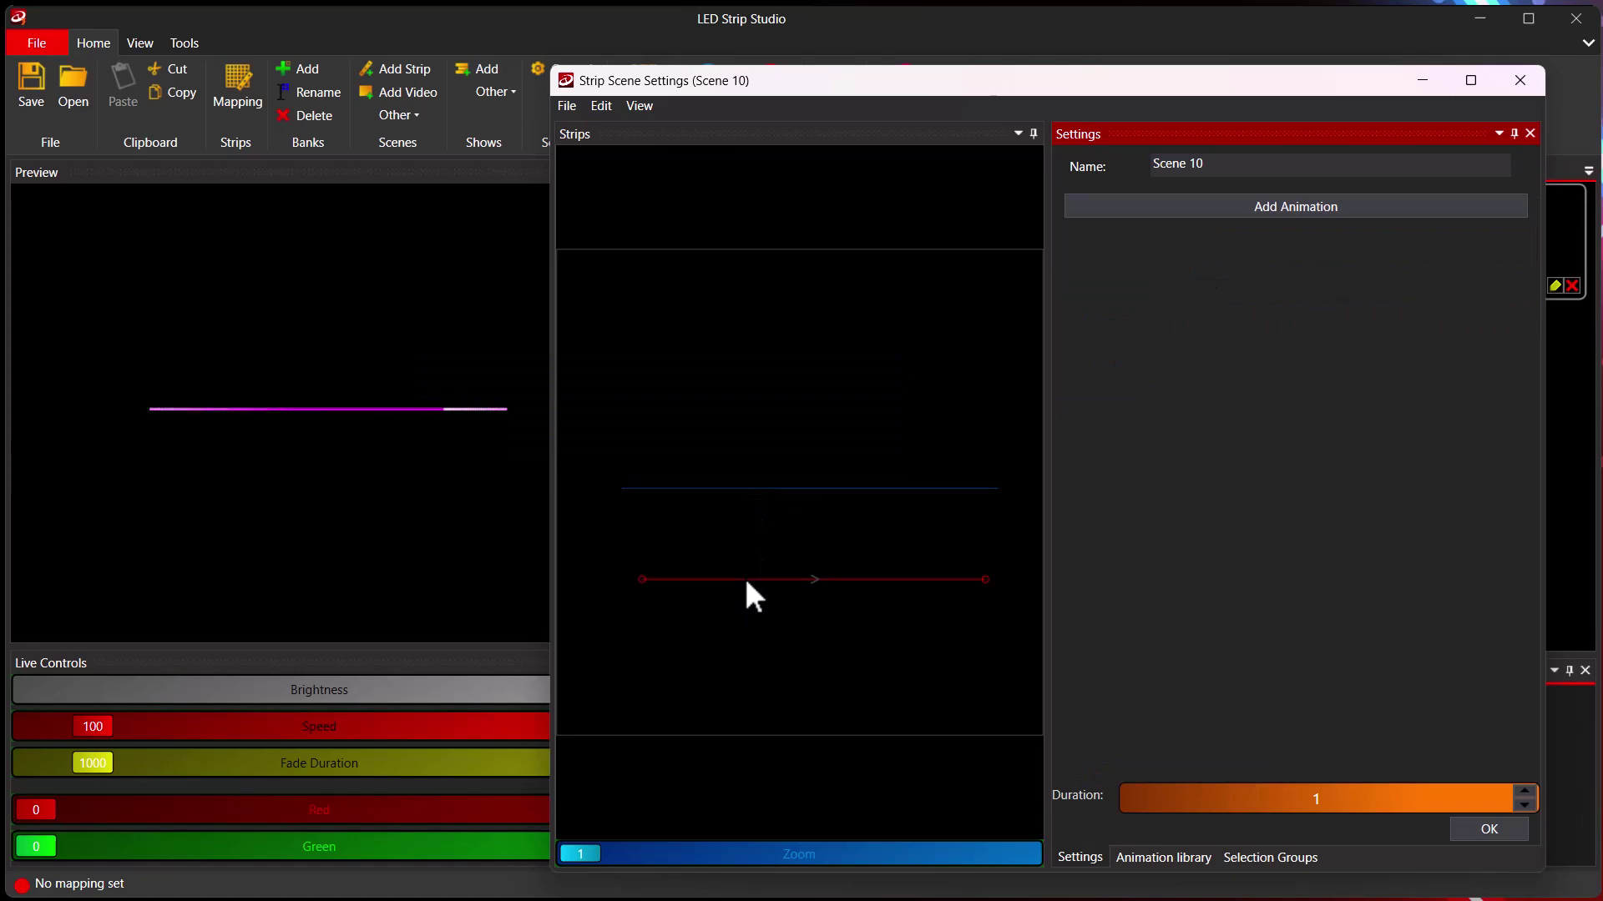
key("ctrl+v")
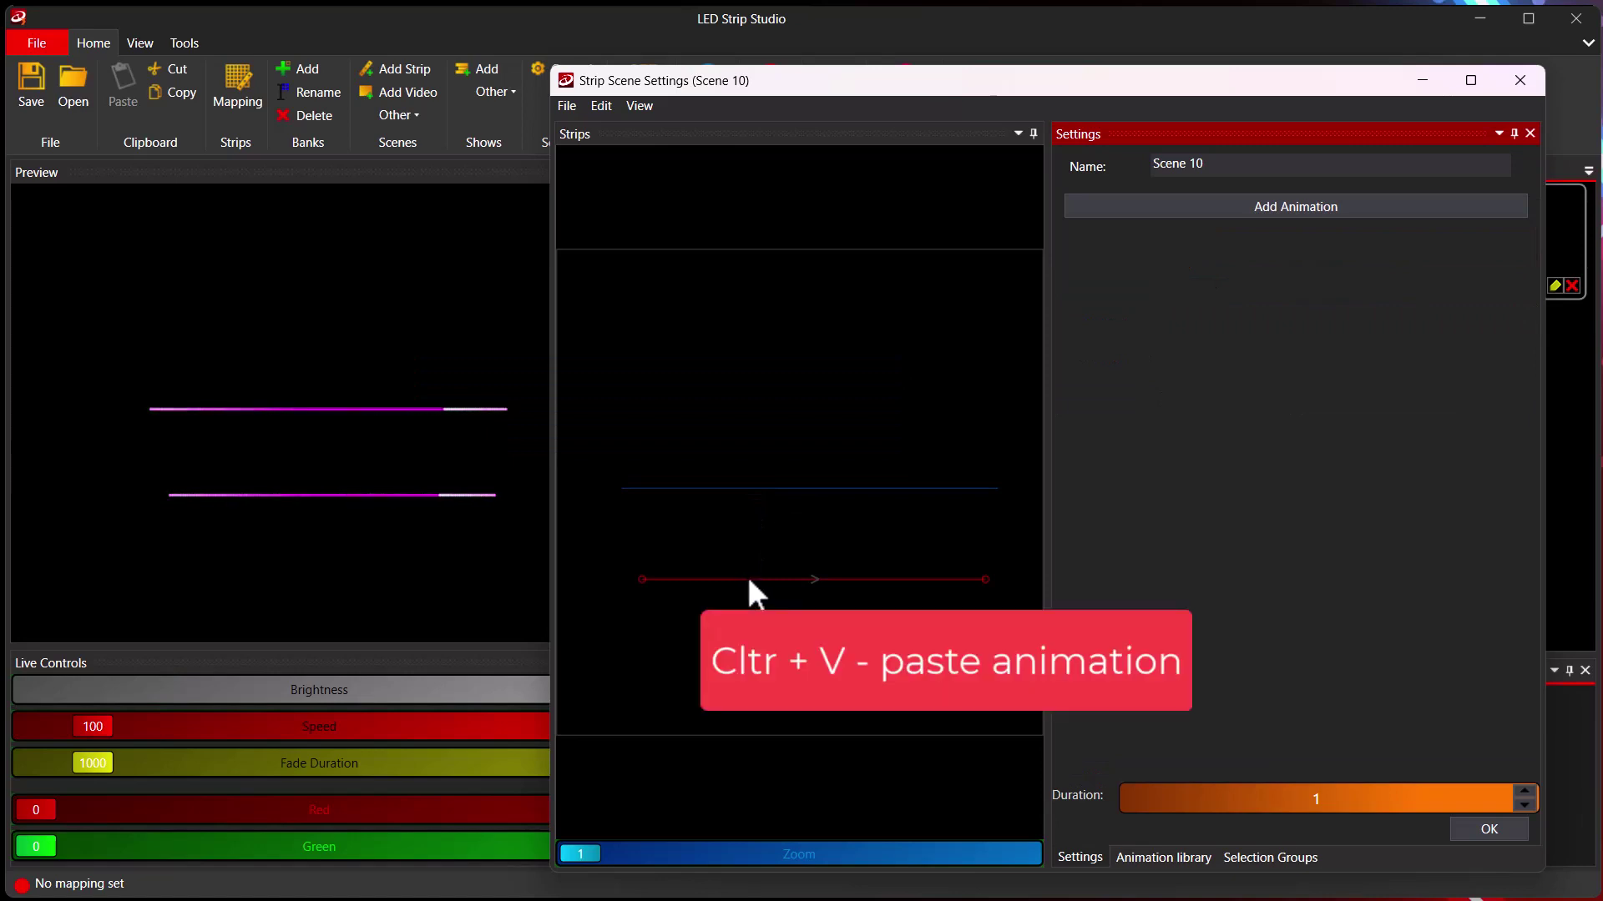
left_click(760, 574)
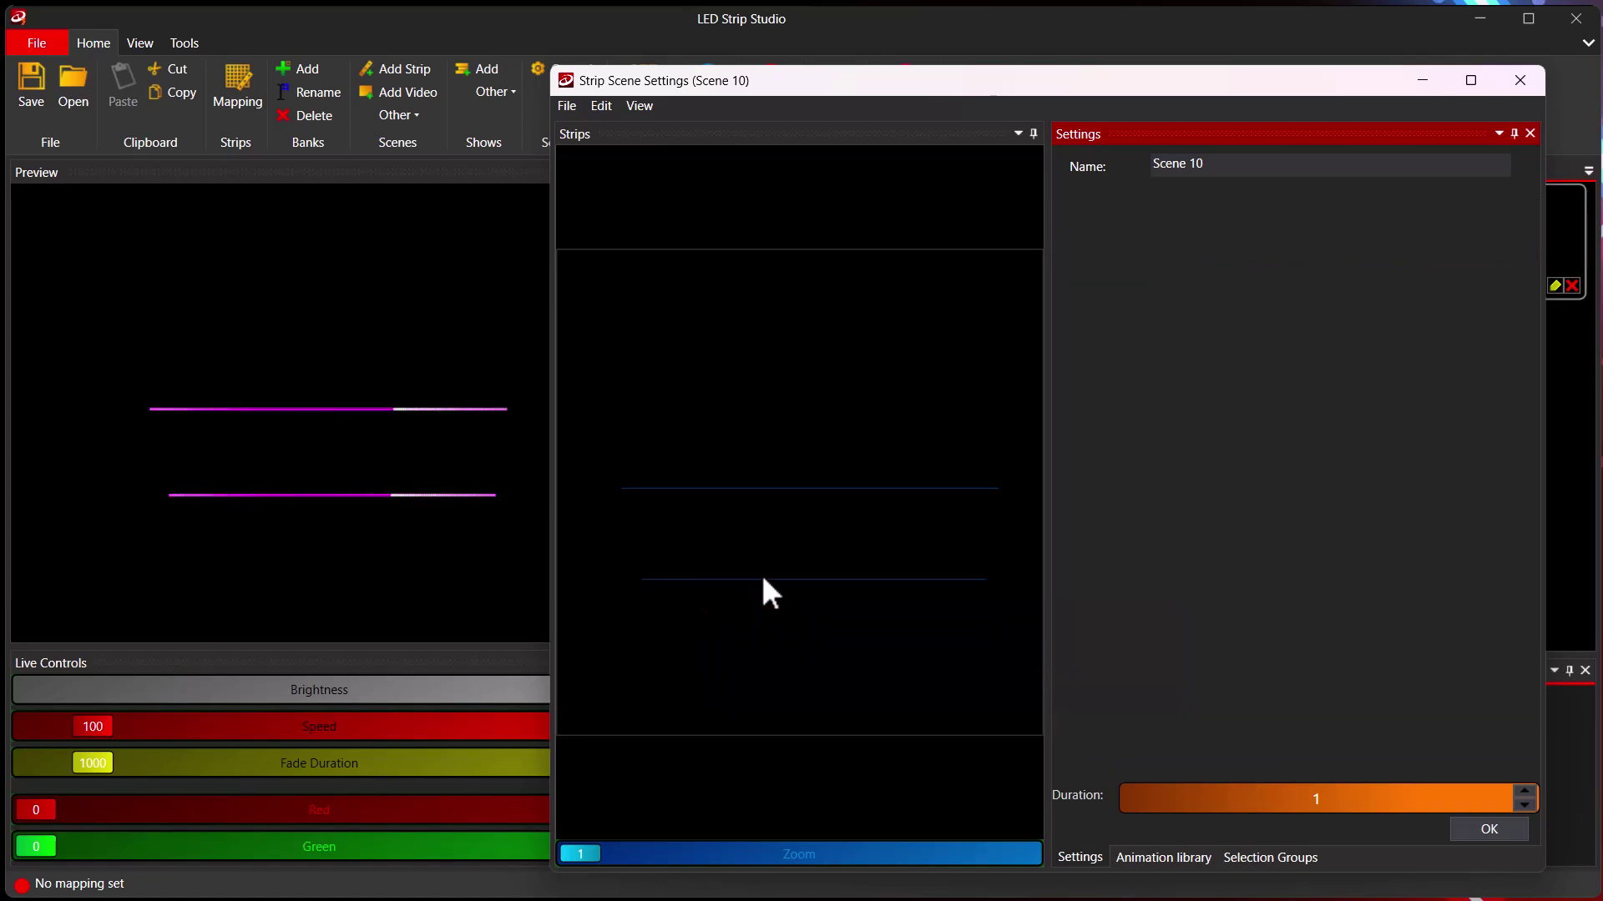
key("ctrl+z")
left_click(772, 494)
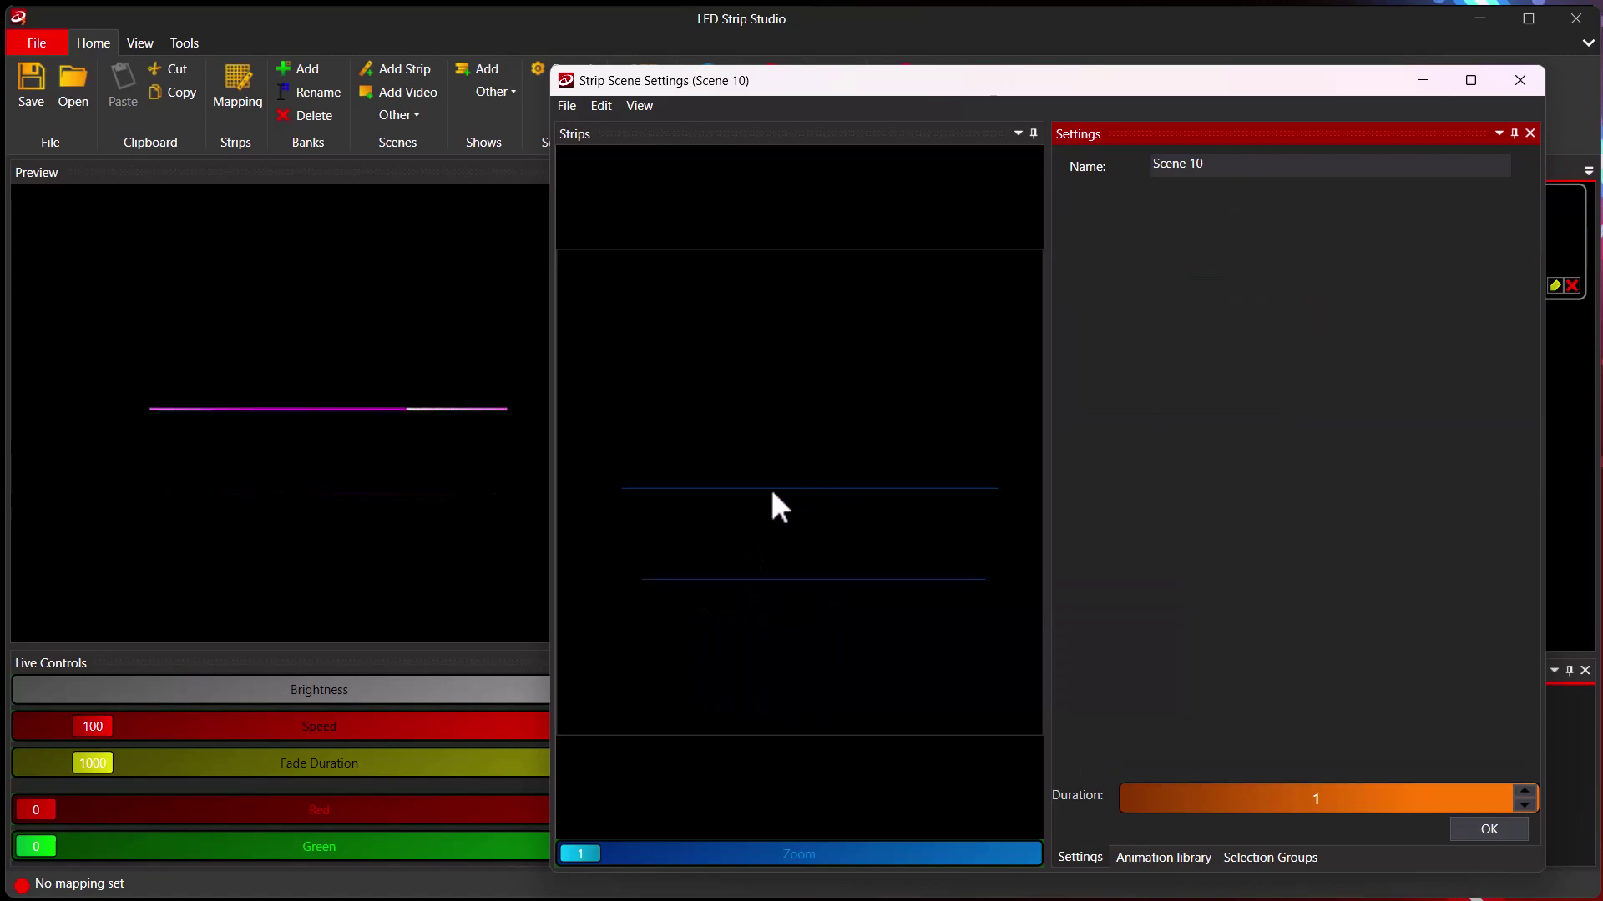
Step: Apply the upper strip's animation to the lower strip by extending the selection to it, and check the lower strip's animation
left_click(735, 497)
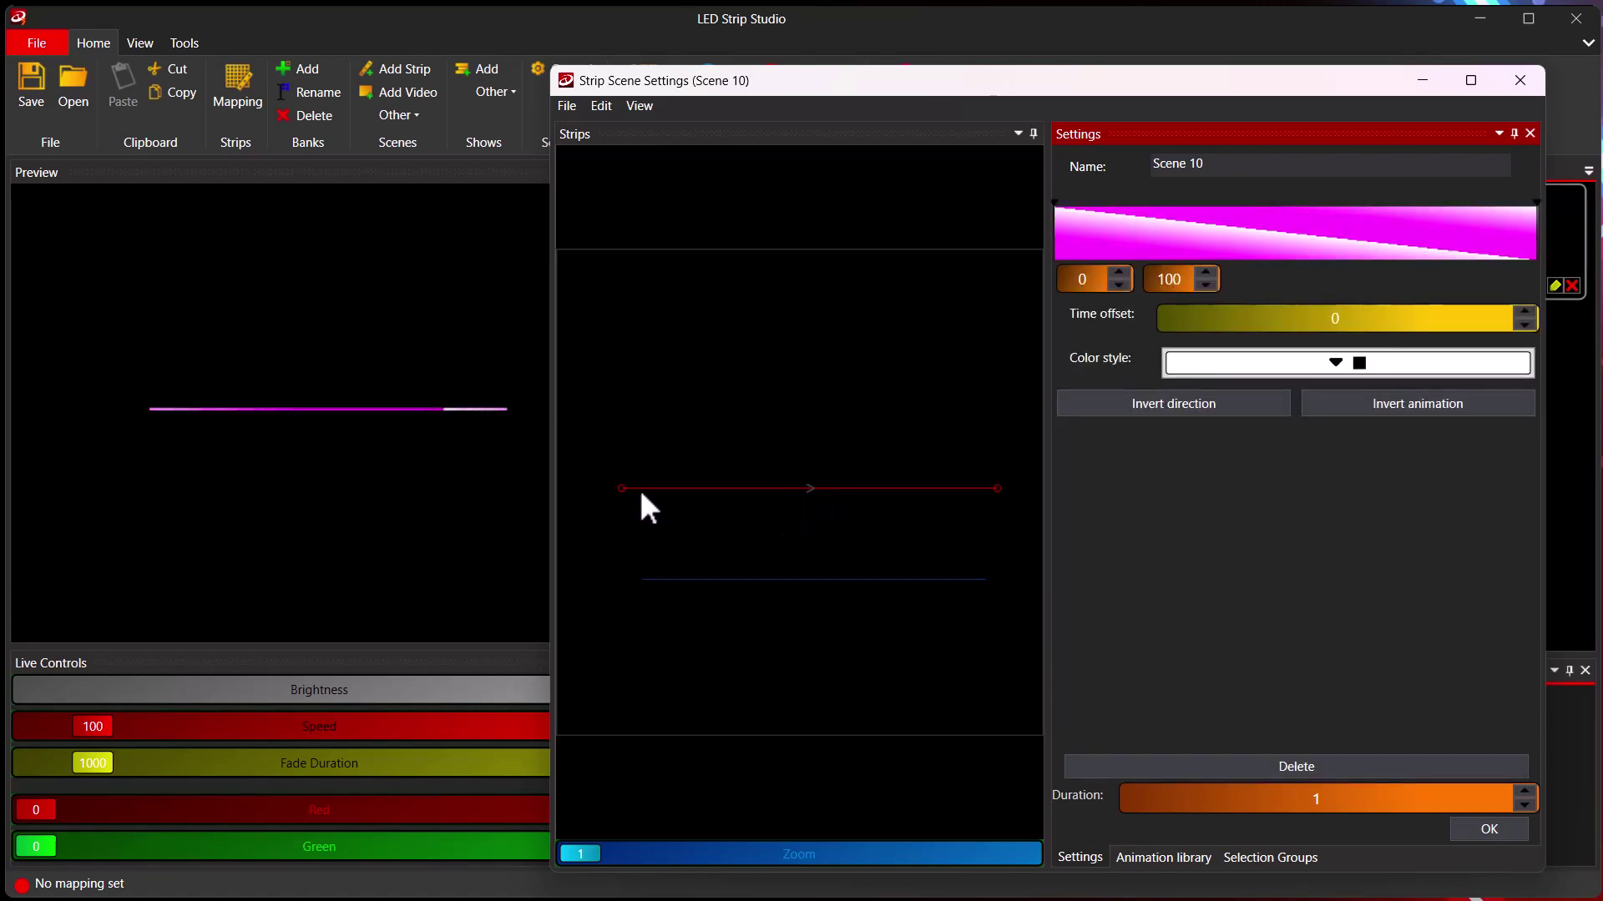
left_click(757, 580, "ctrl")
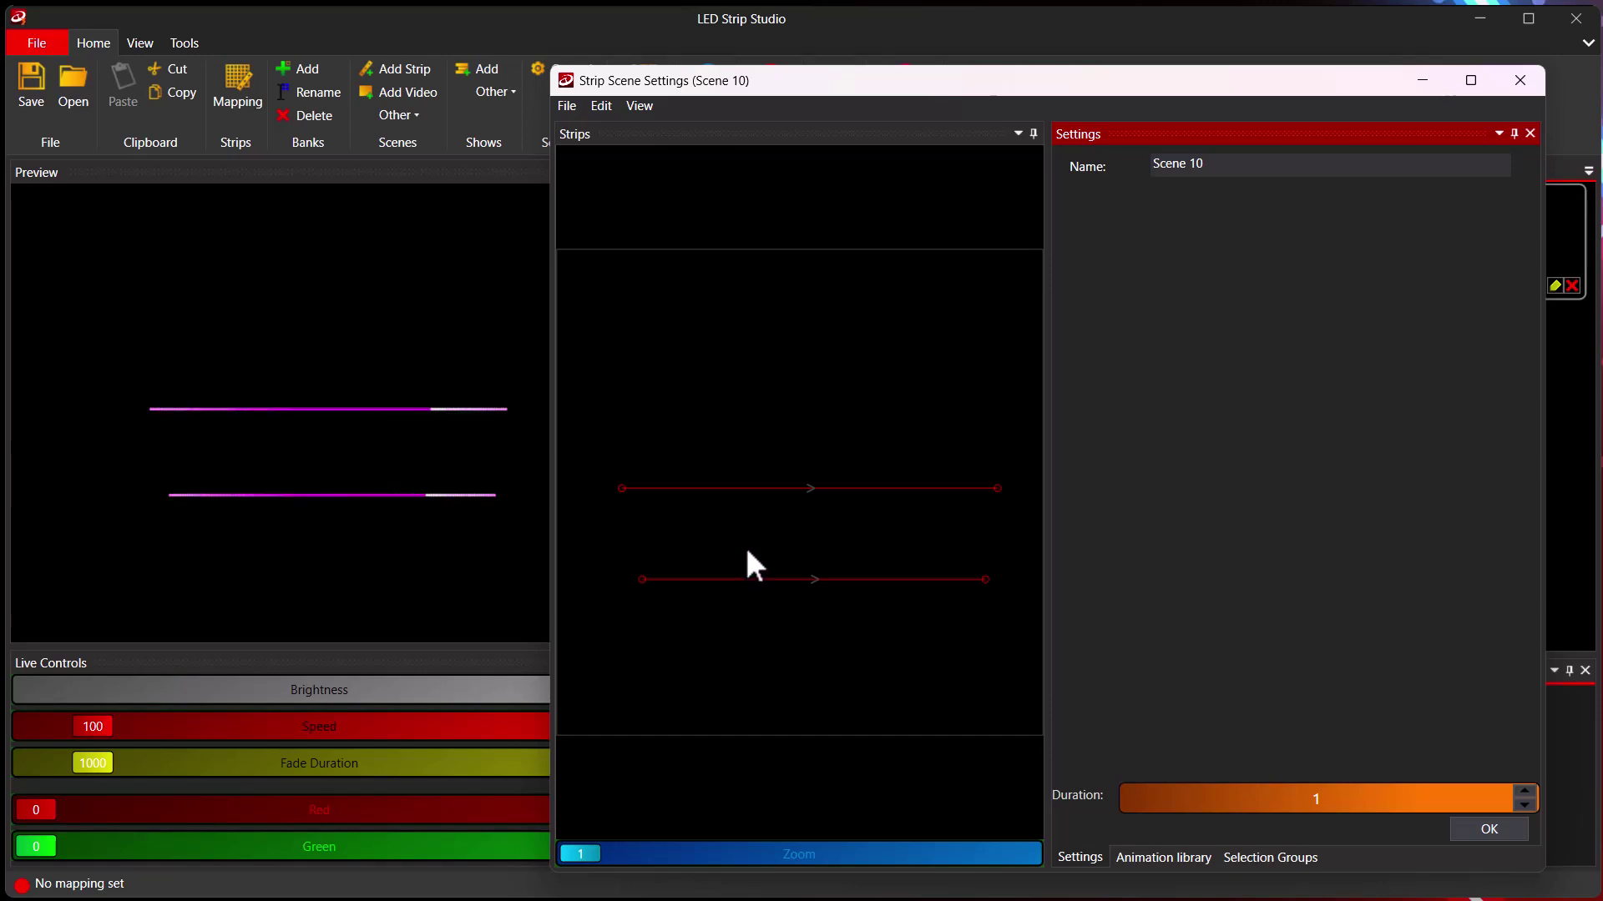
left_click(745, 534)
left_click(759, 580)
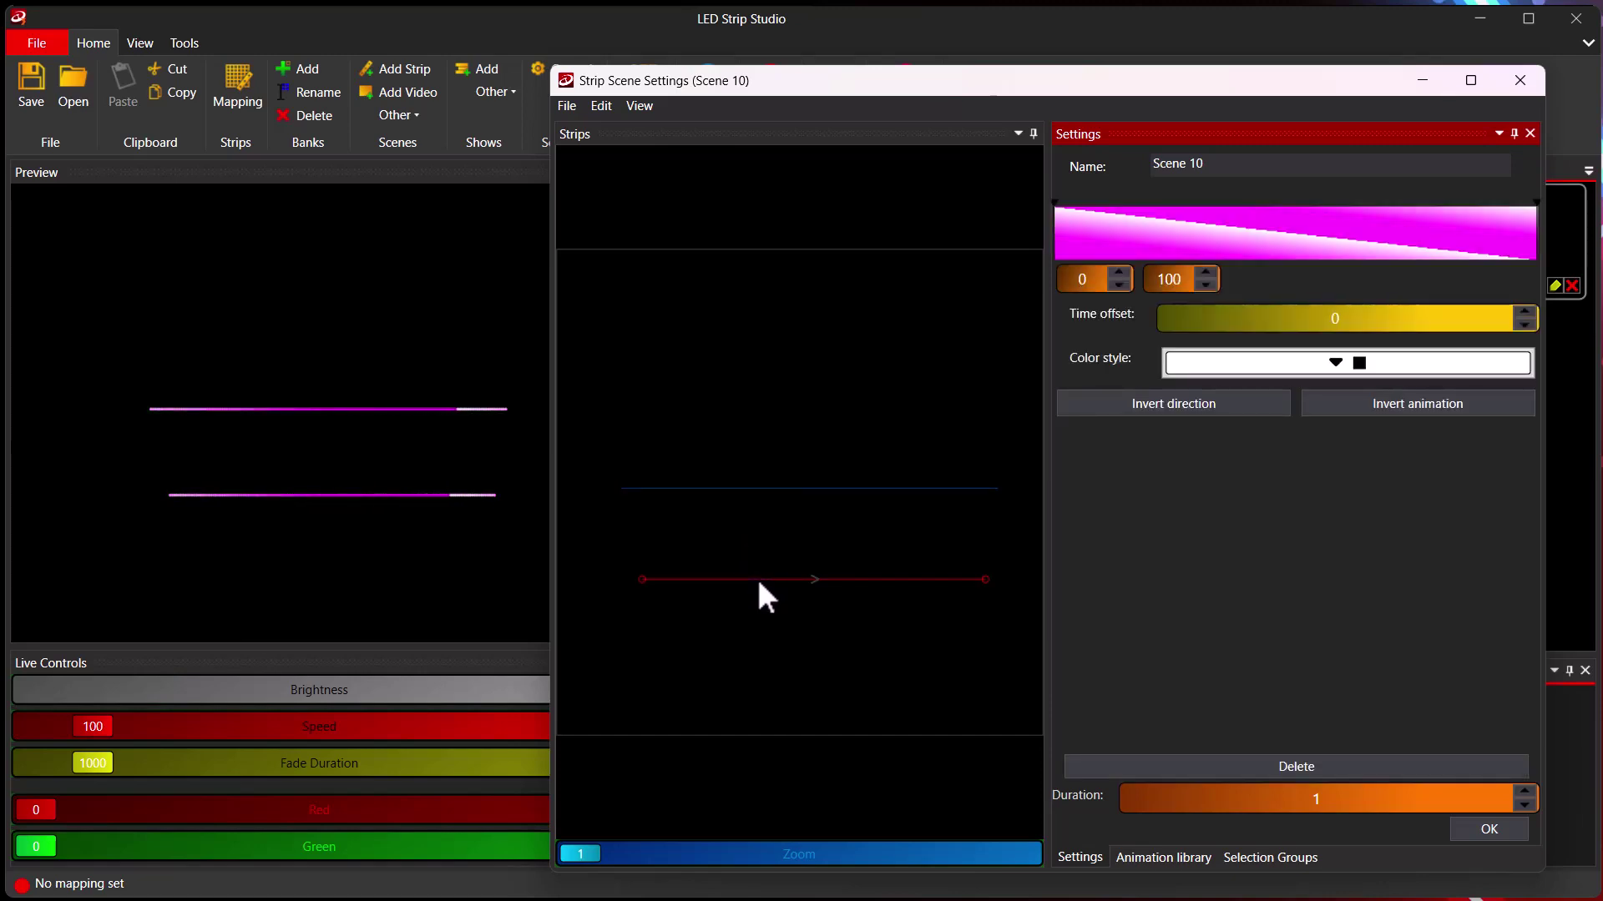
Step: Set the time offset of the lower strip's animation to 50
left_click(737, 434)
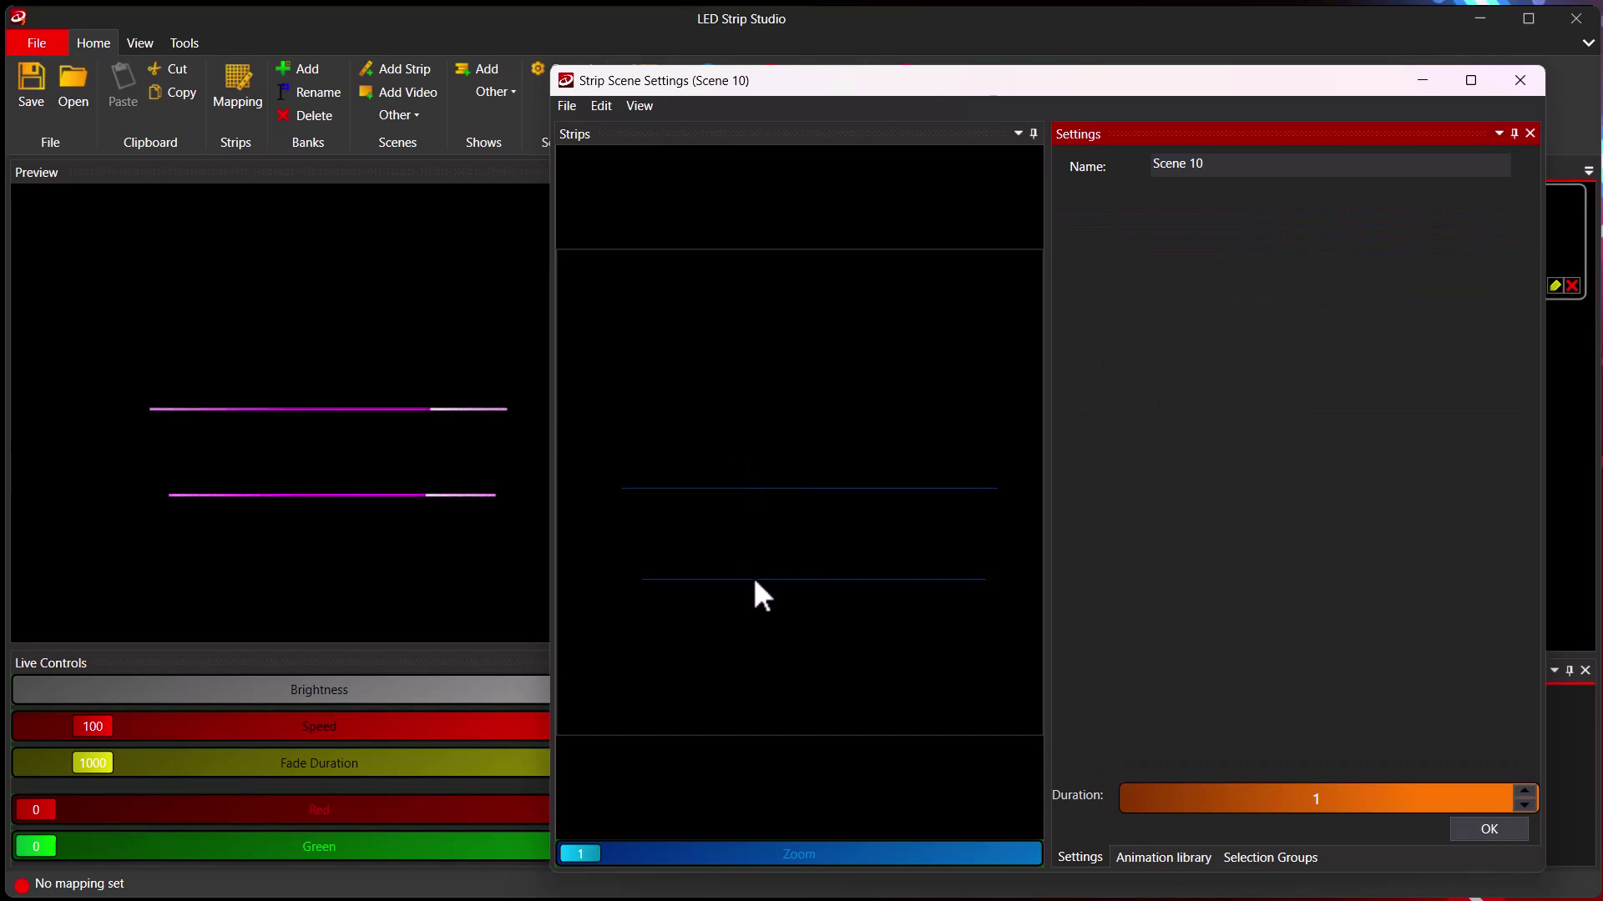
left_click(754, 580)
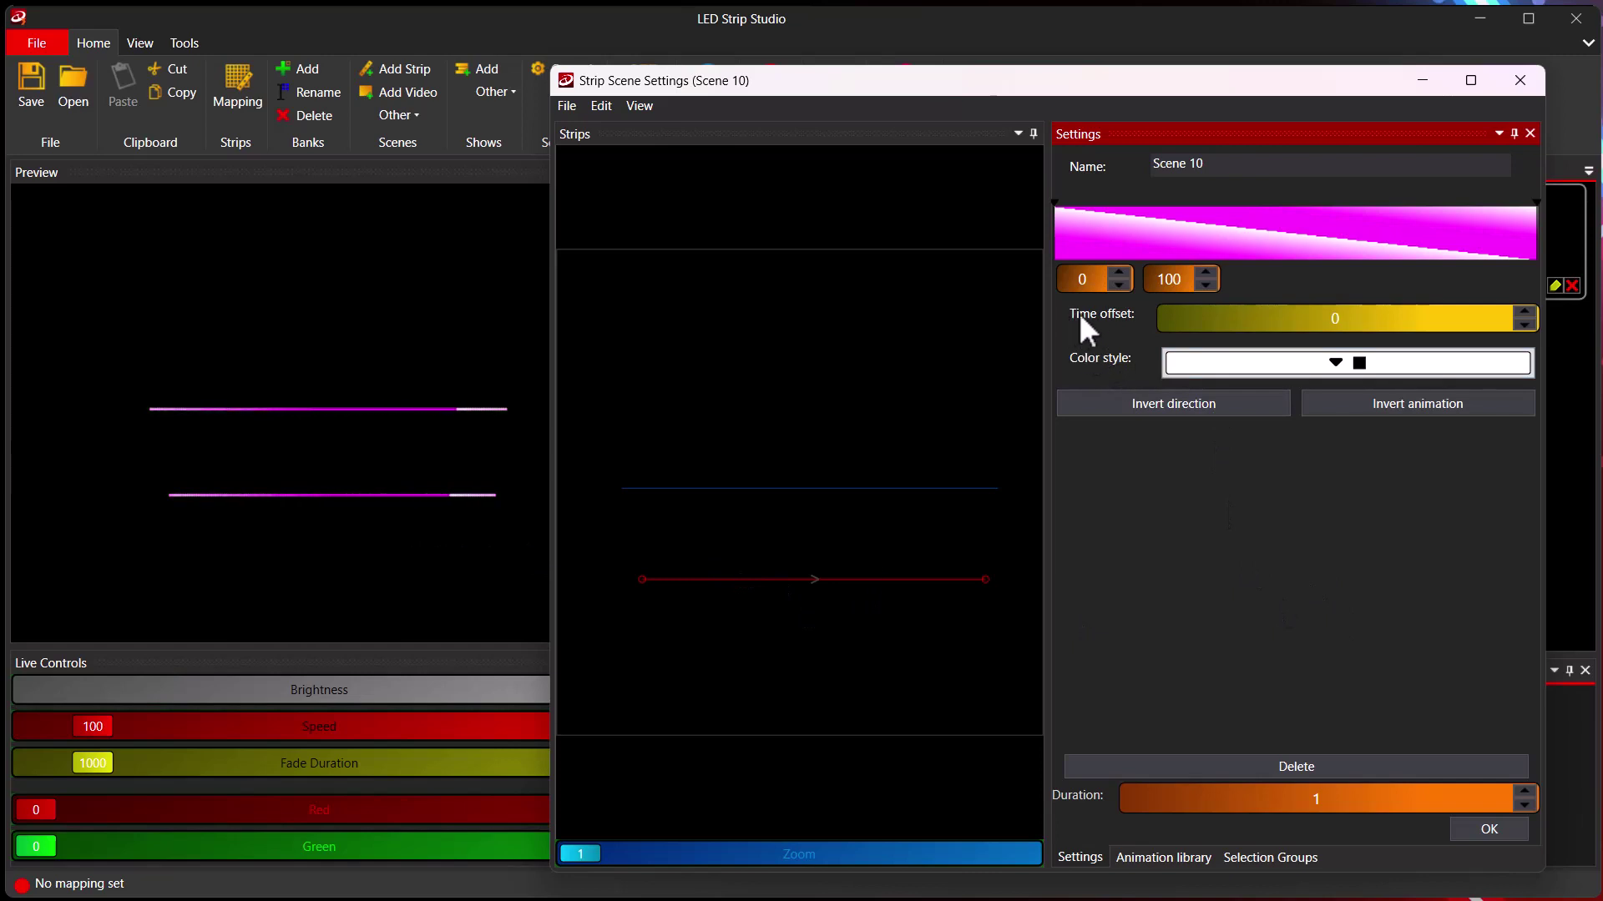
left_click(1315, 317)
key("Return")
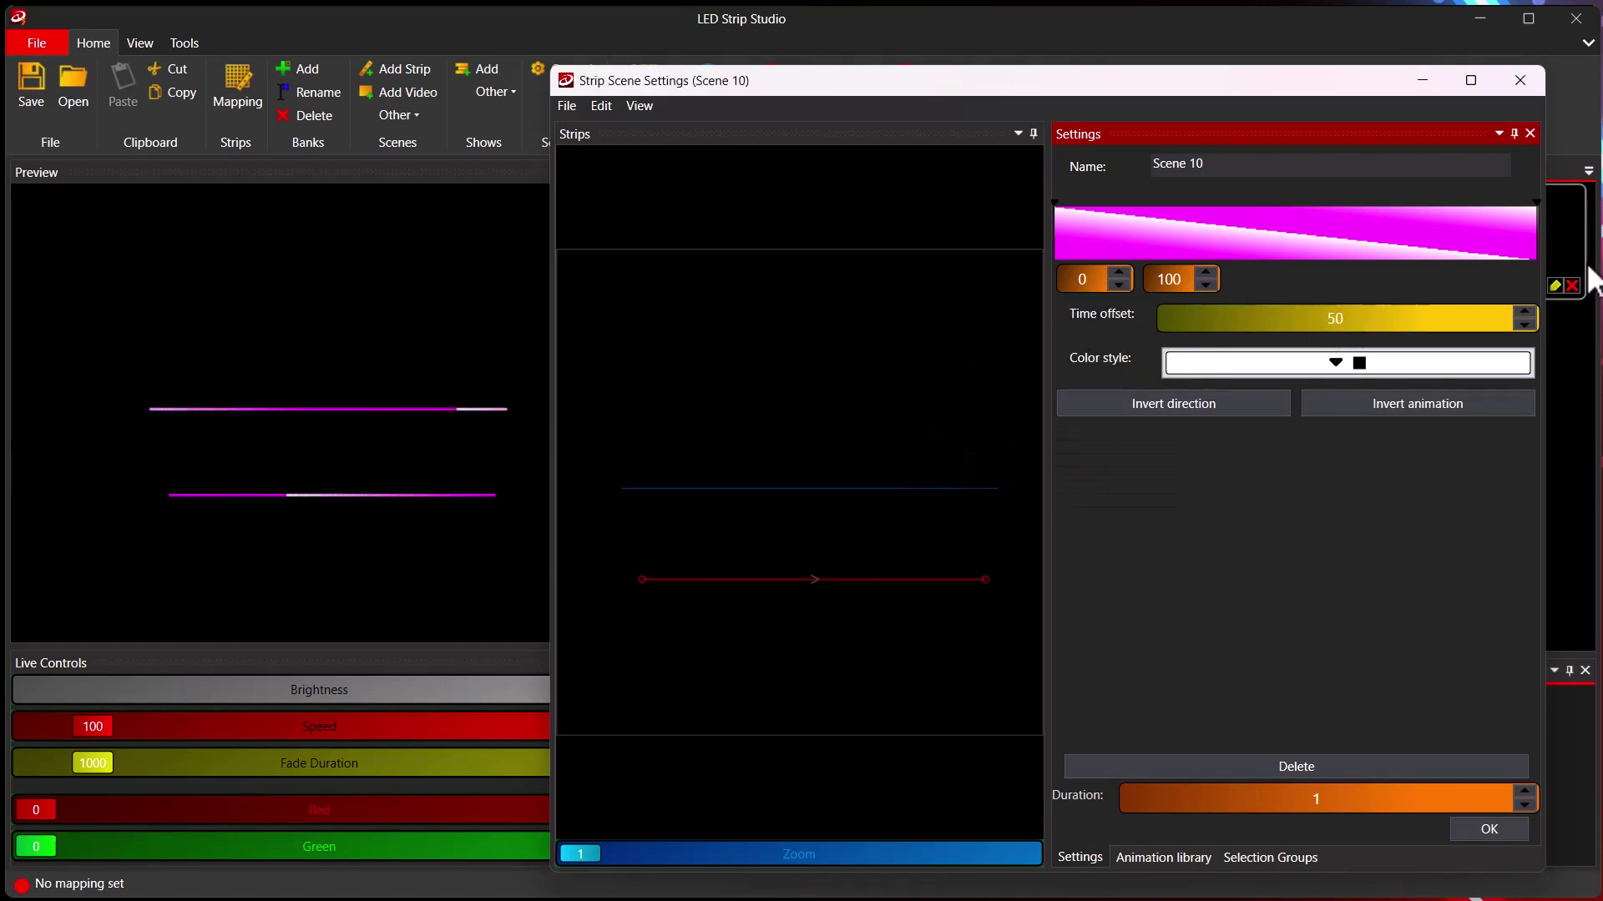